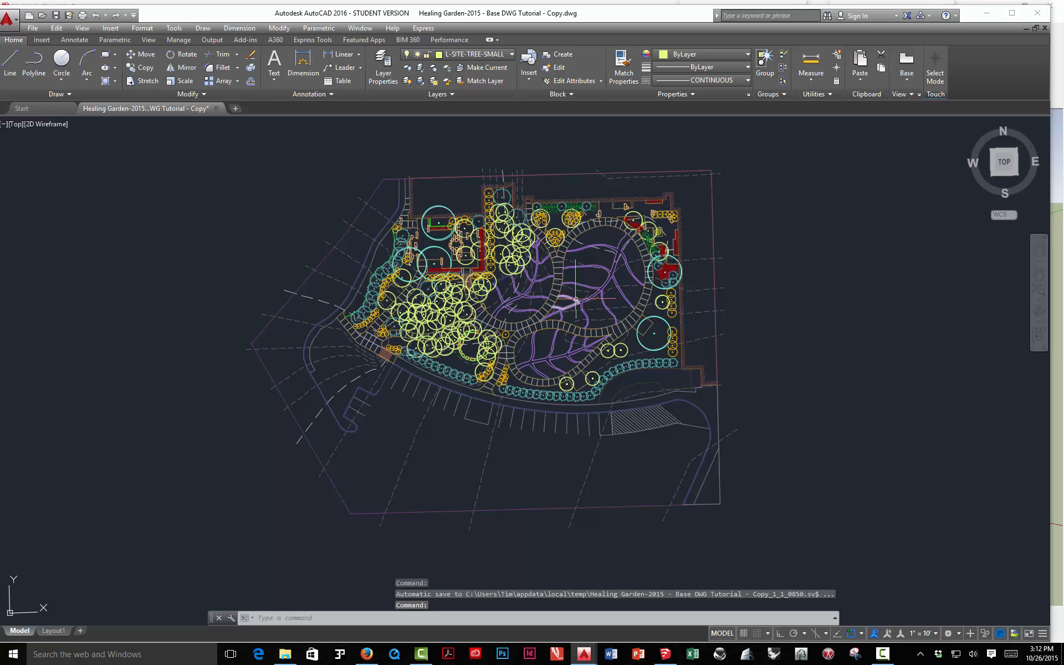
scroll(575, 285, up, 3)
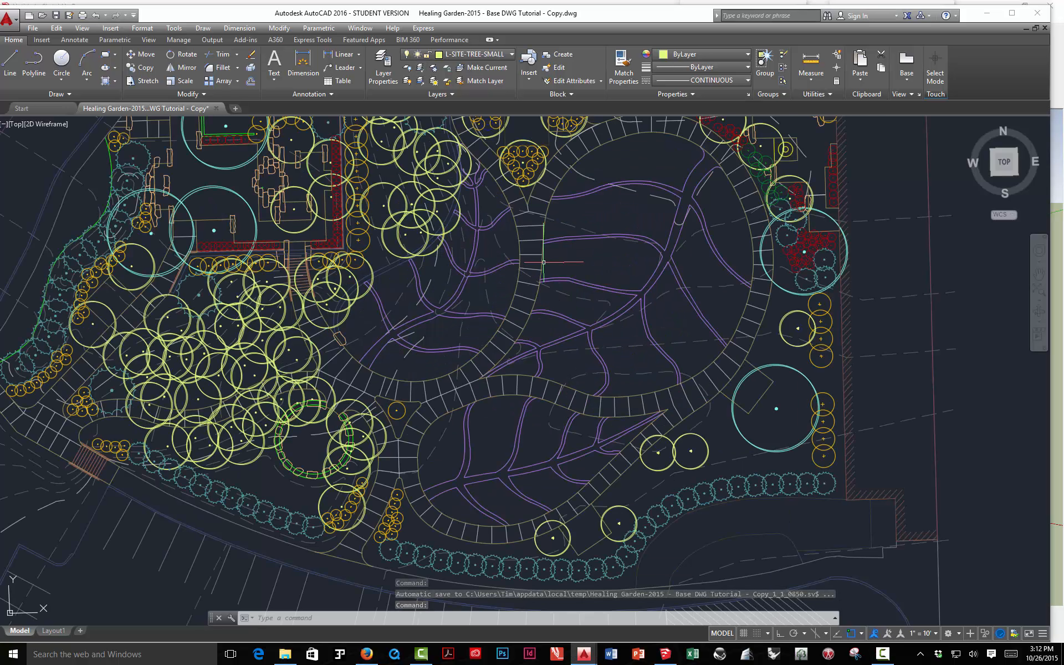
click(544, 287)
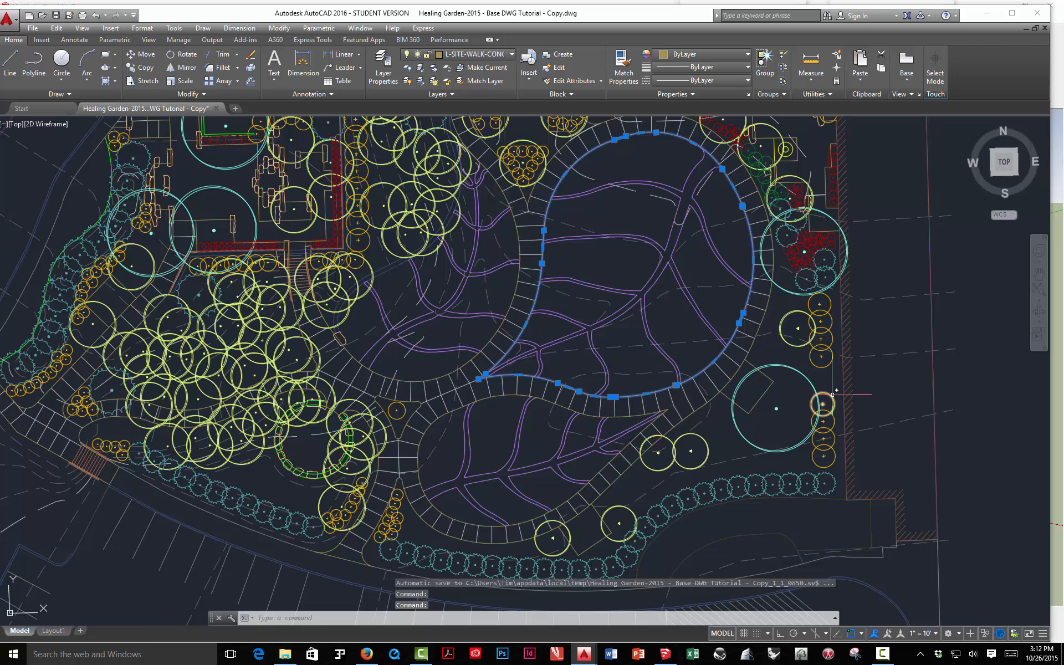
click(832, 431)
click(798, 498)
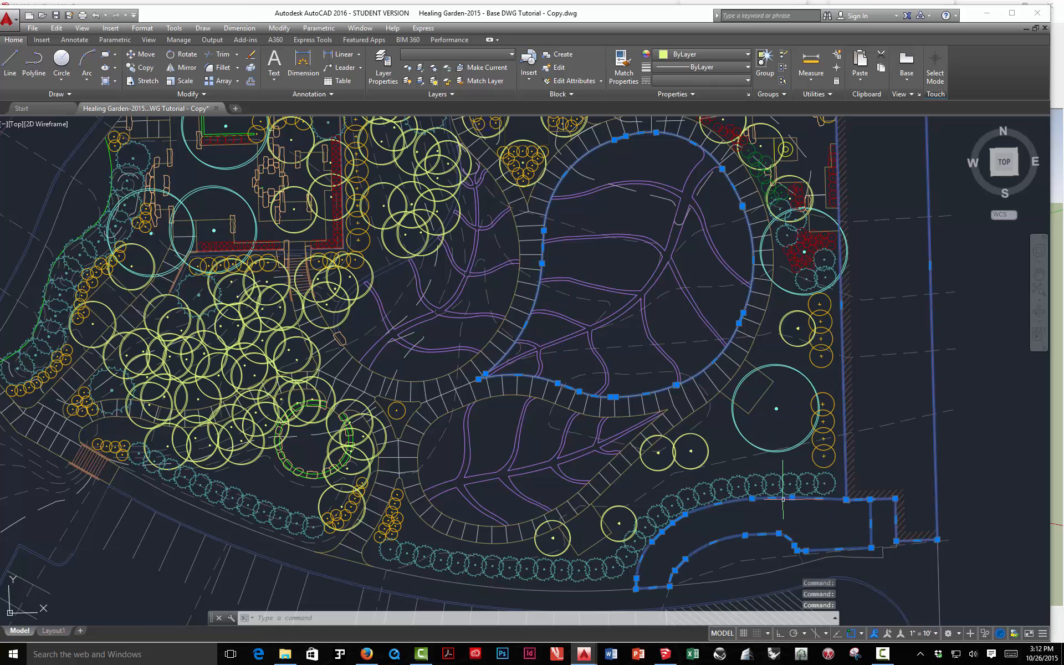
click(764, 573)
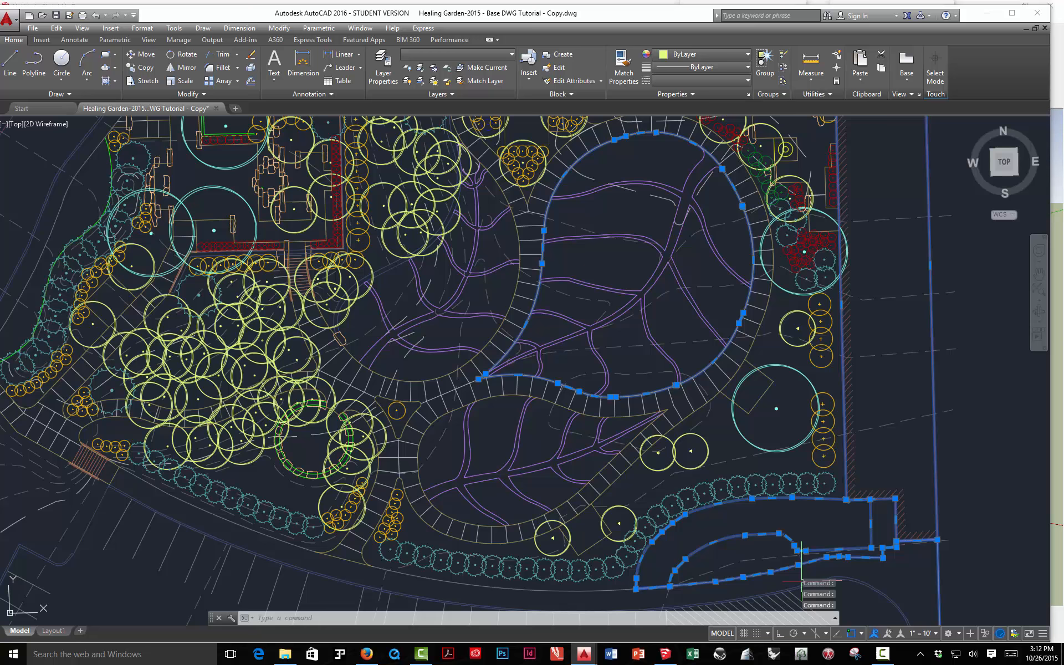
click(854, 578)
click(853, 579)
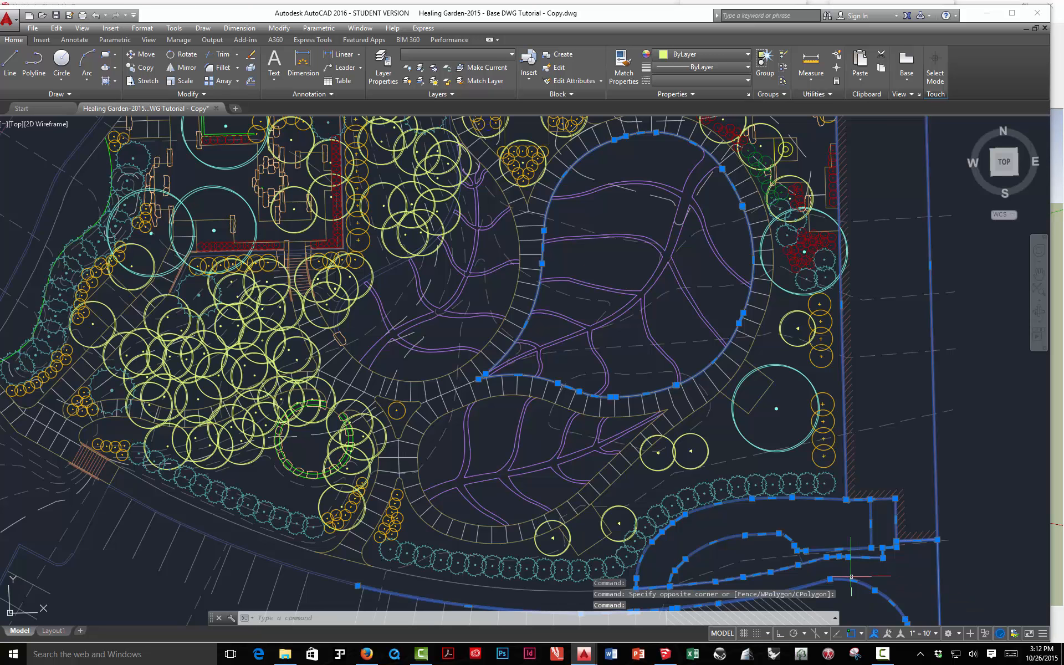
click(848, 569)
middle_drag(479, 334, 737, 374)
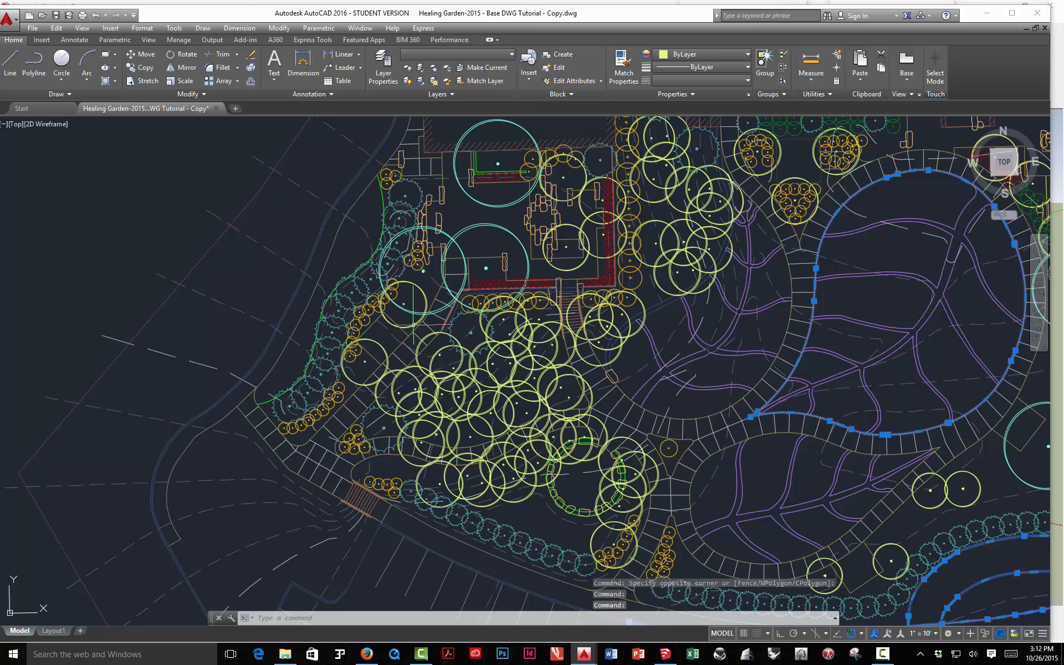
click(313, 483)
click(345, 403)
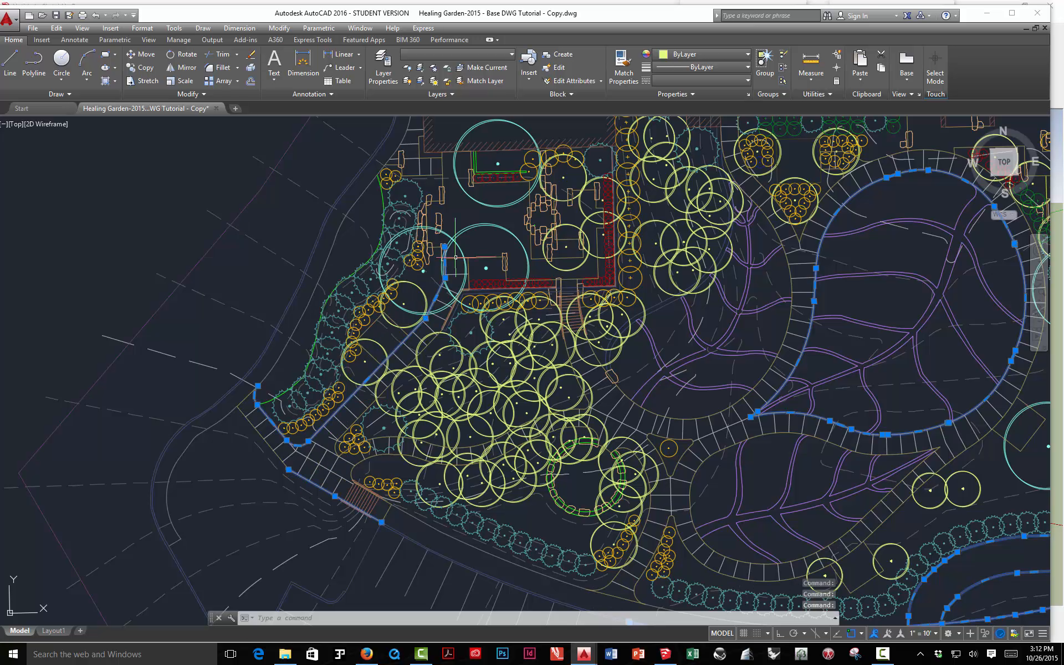
click(483, 256)
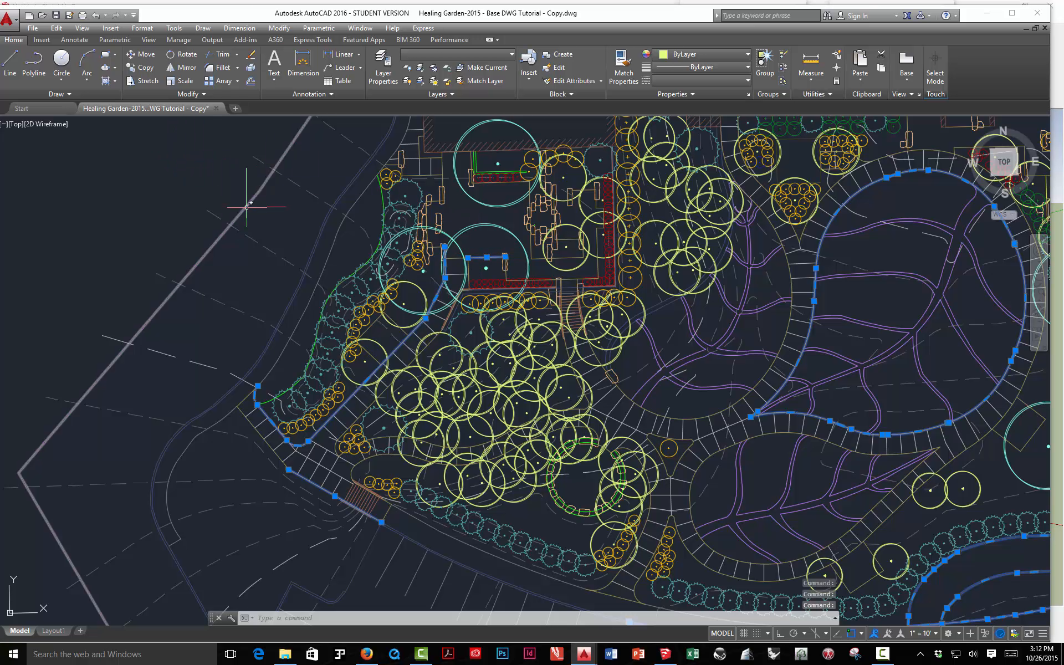
click(263, 186)
right_click(165, 176)
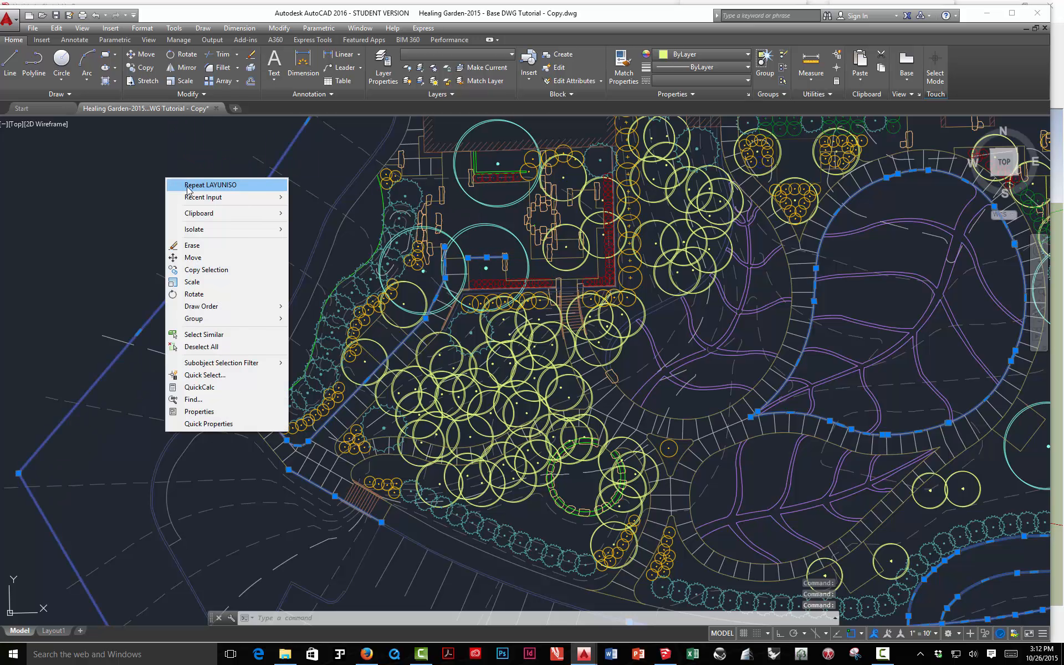
click(153, 163)
click(156, 159)
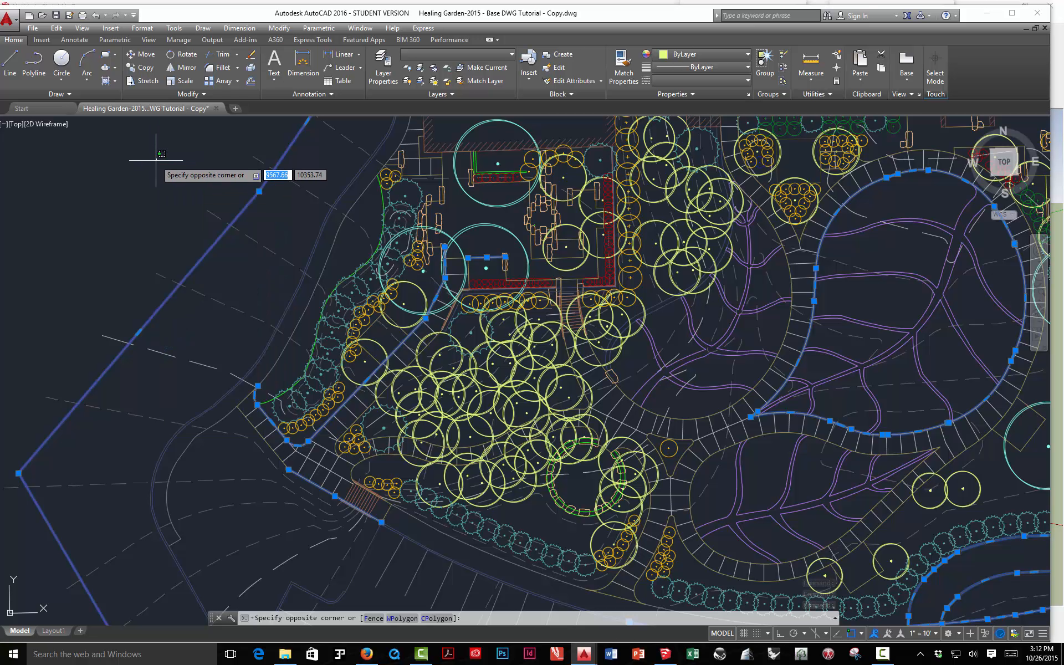
key(Escape)
key(Escape)
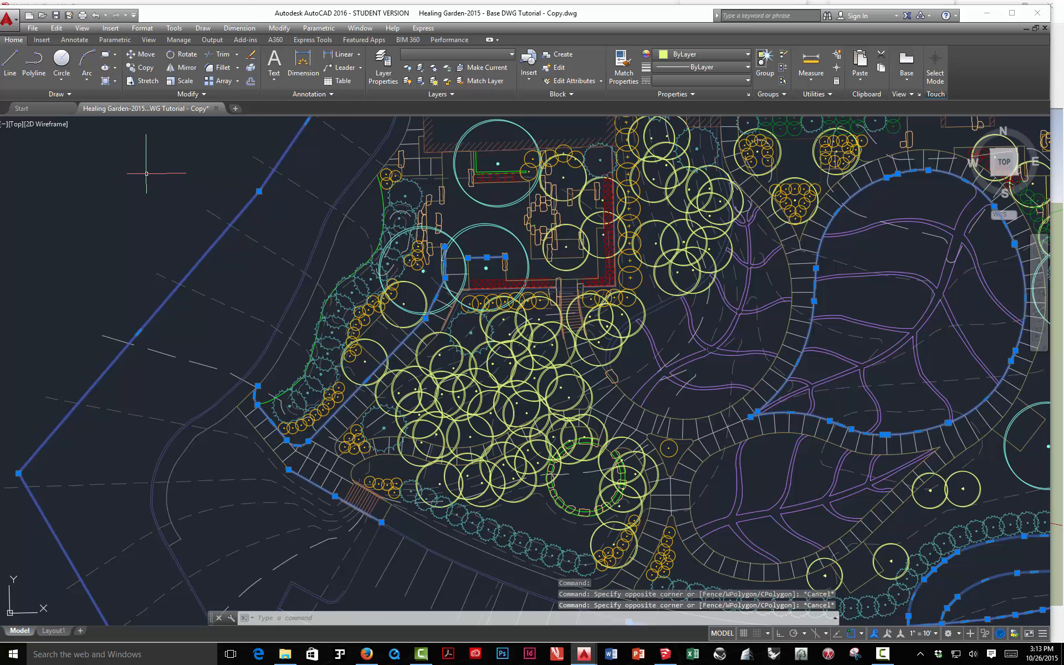
Step: Start a layer isolation and pick the property boundary, the courtyard line, the western walk edges, and the curb and walk edges along the parking
click(424, 71)
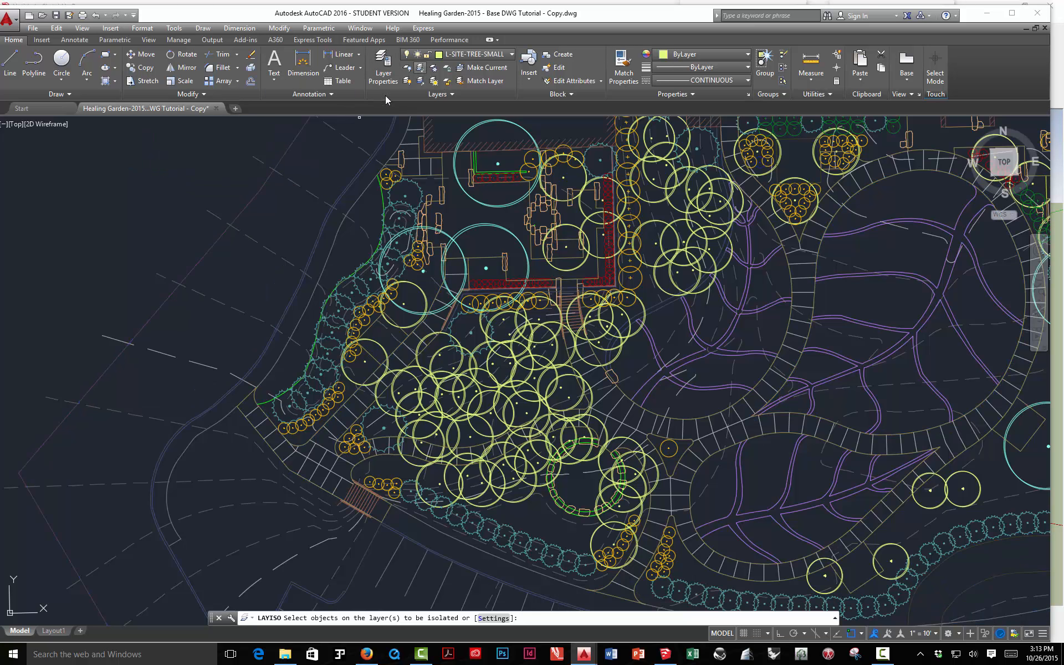
click(256, 183)
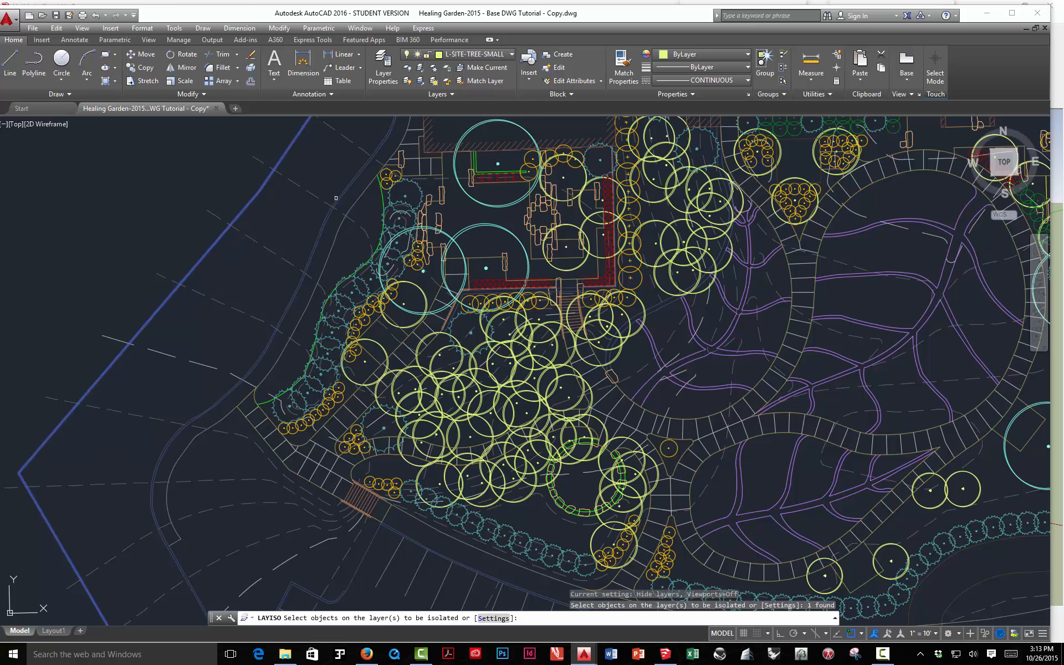
click(484, 258)
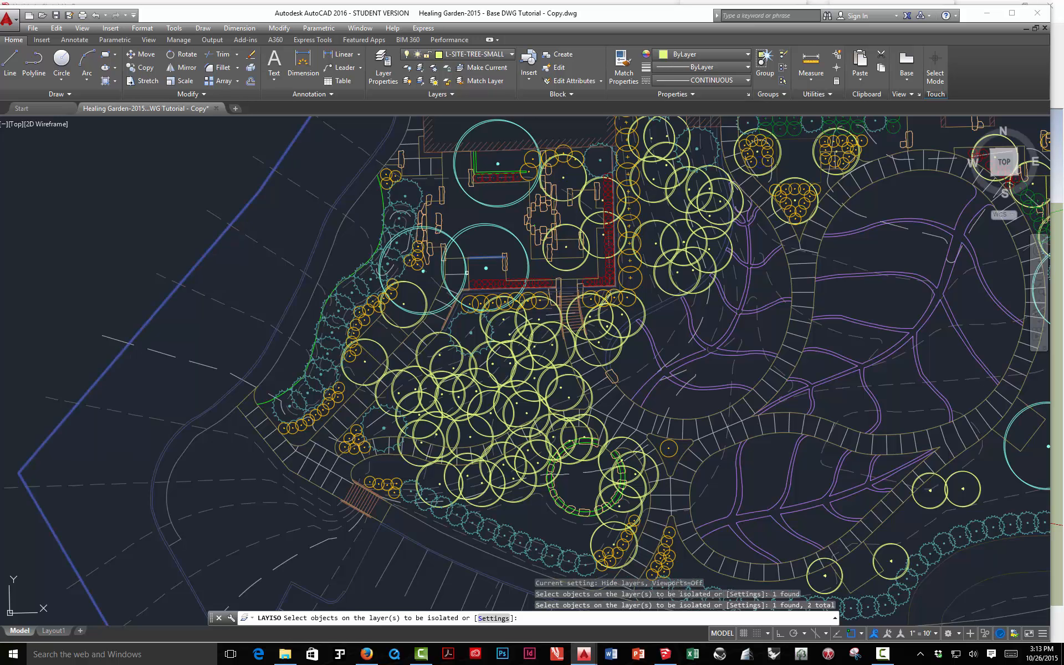
click(430, 305)
click(368, 327)
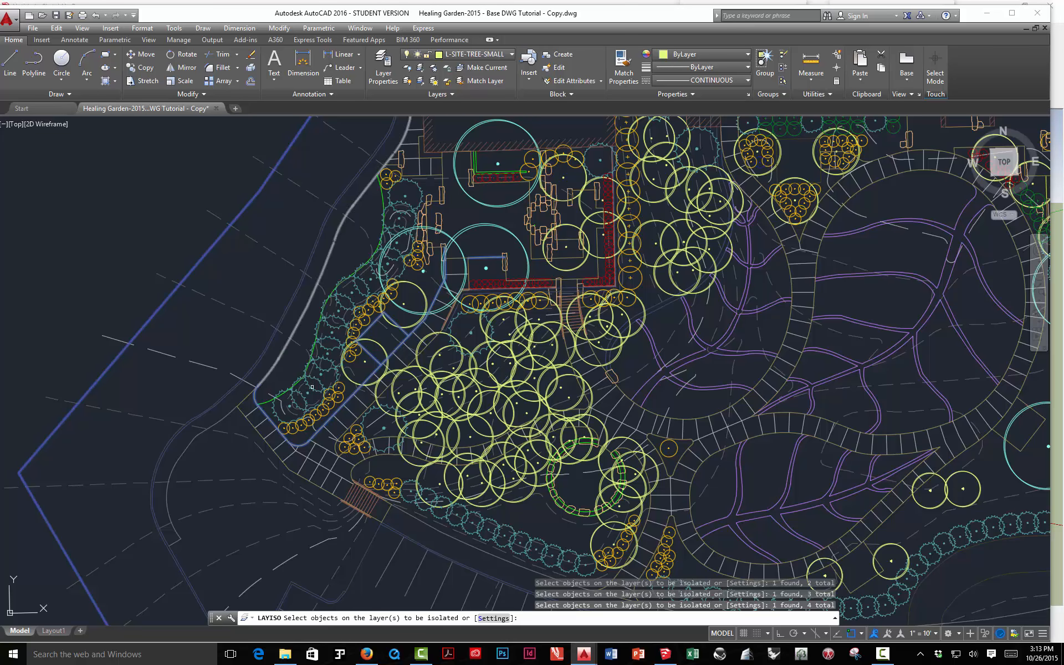
middle_drag(327, 471, 261, 251)
scroll(374, 335, up, 2)
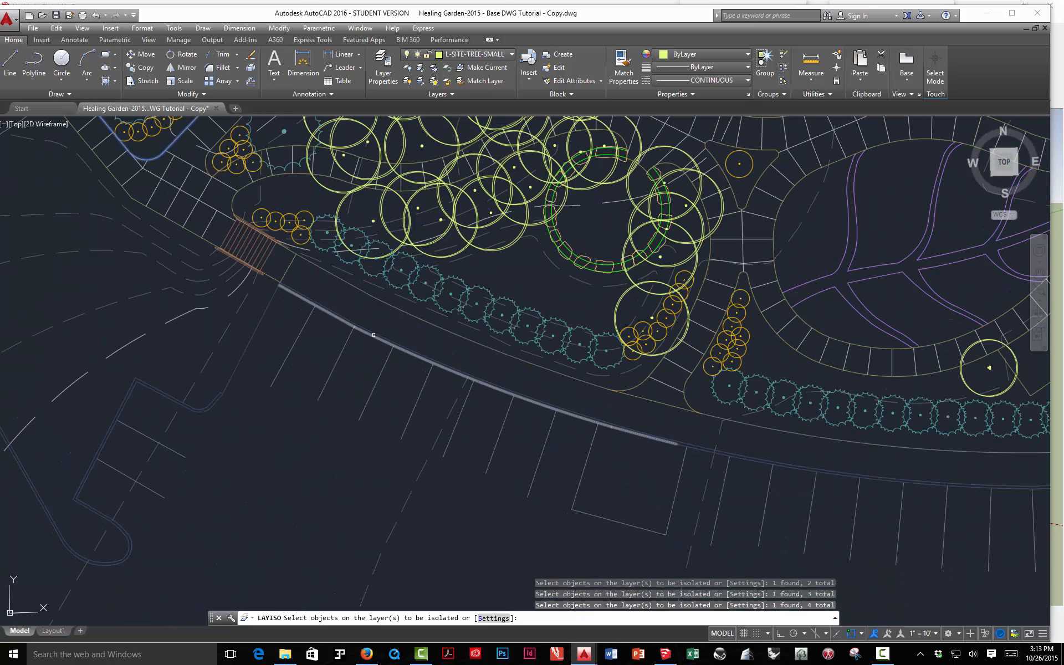
click(373, 335)
click(374, 333)
click(386, 305)
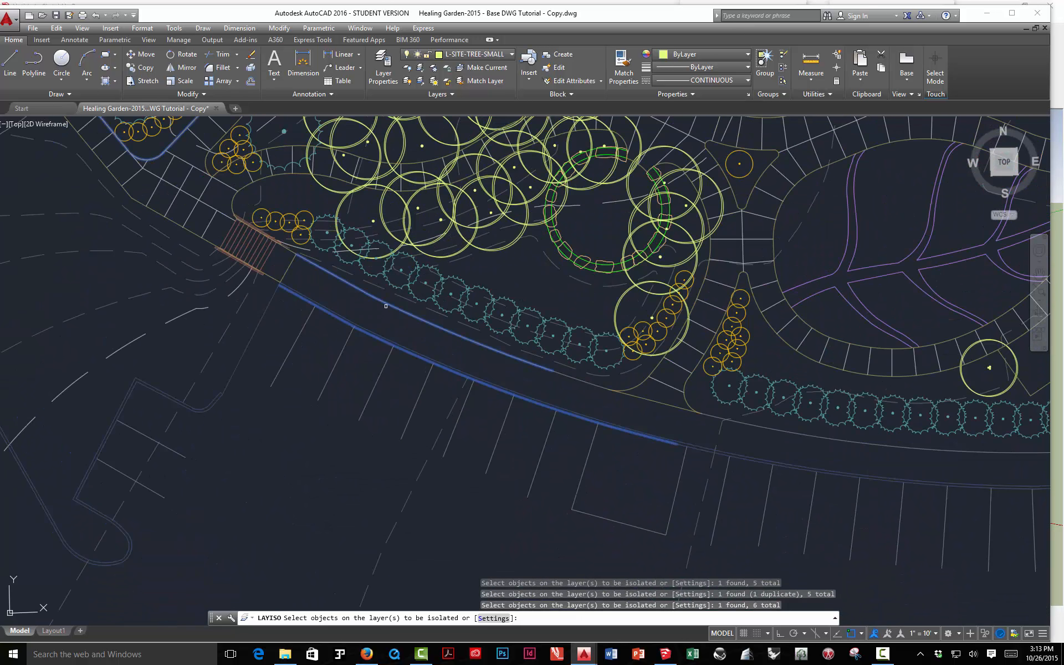
click(649, 399)
Step: Add the southeast drive curb, sidewalk edge, building outline and the pad beside the eastern path, and complete the layer isolation
middle_drag(761, 413, 128, 281)
click(547, 290)
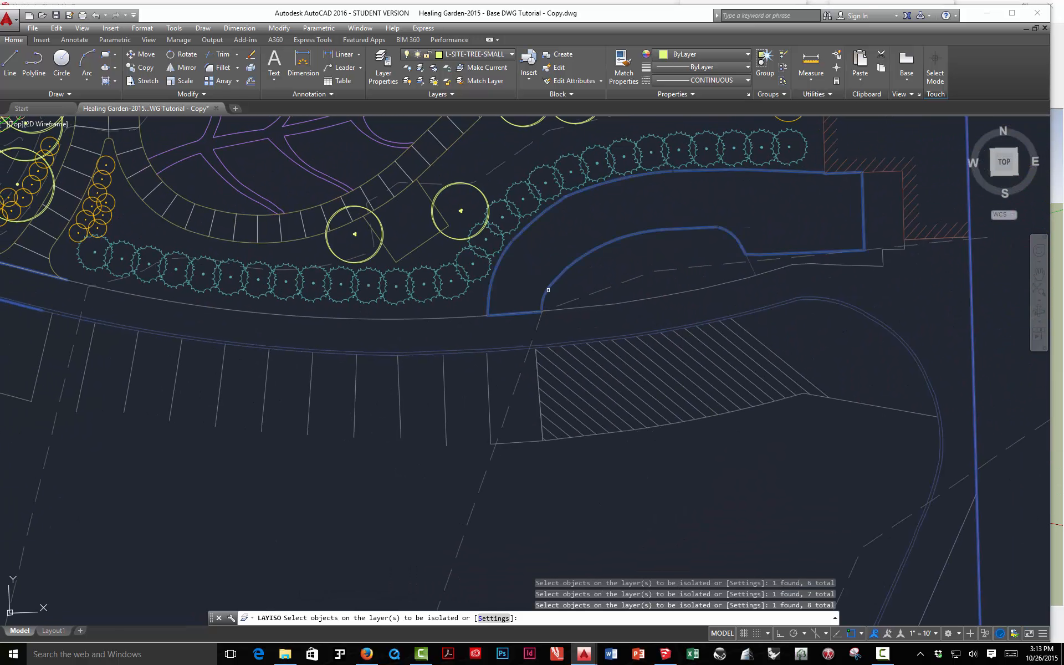
click(645, 292)
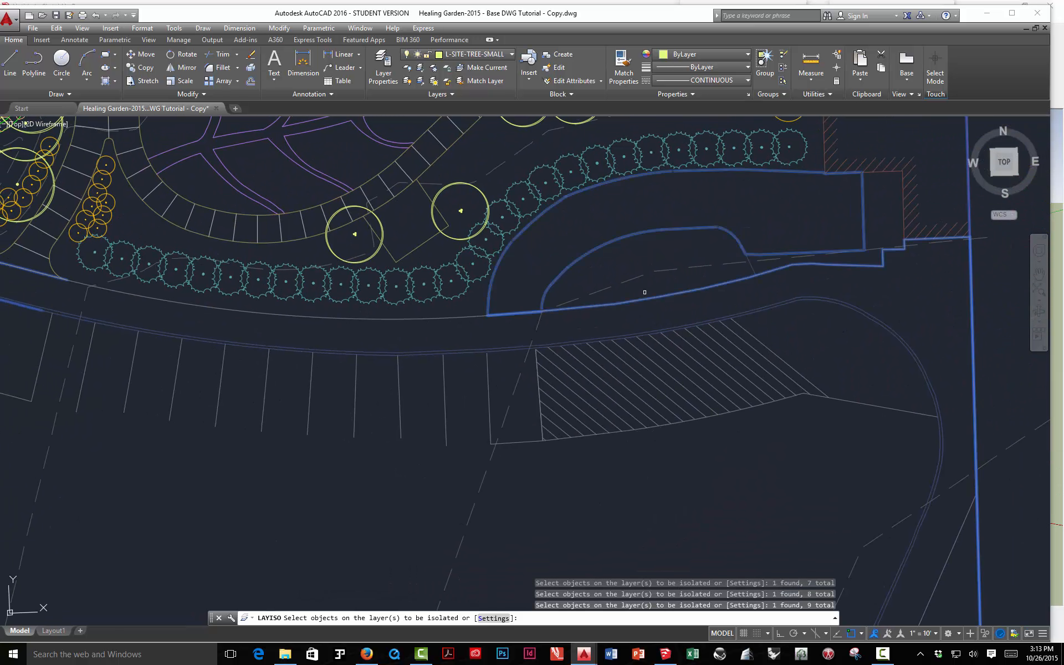
click(903, 216)
middle_drag(754, 215, 725, 544)
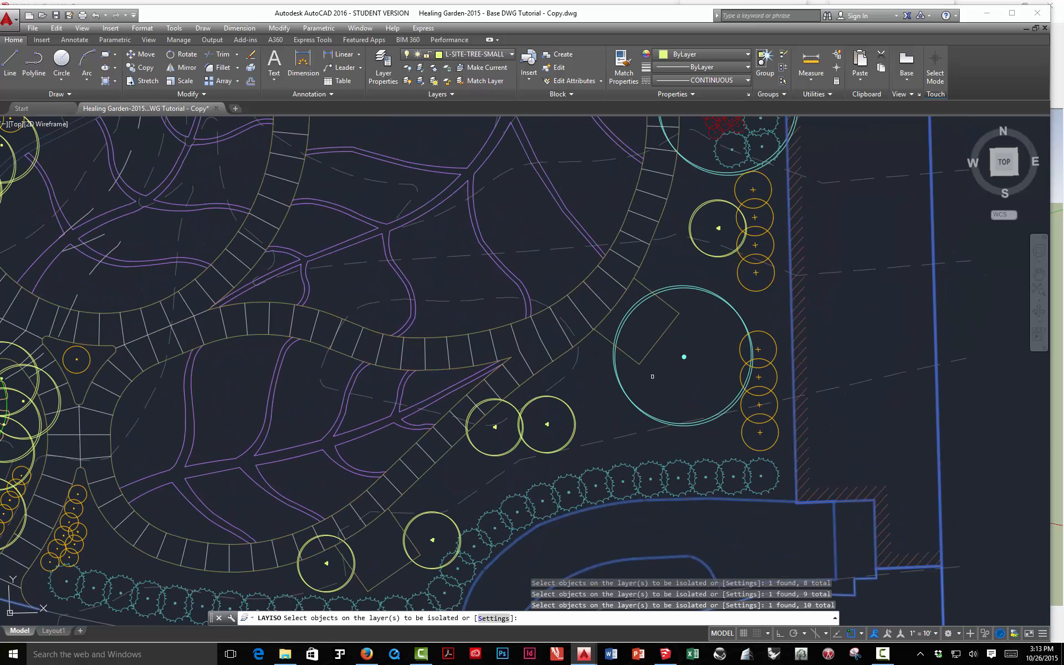
click(641, 362)
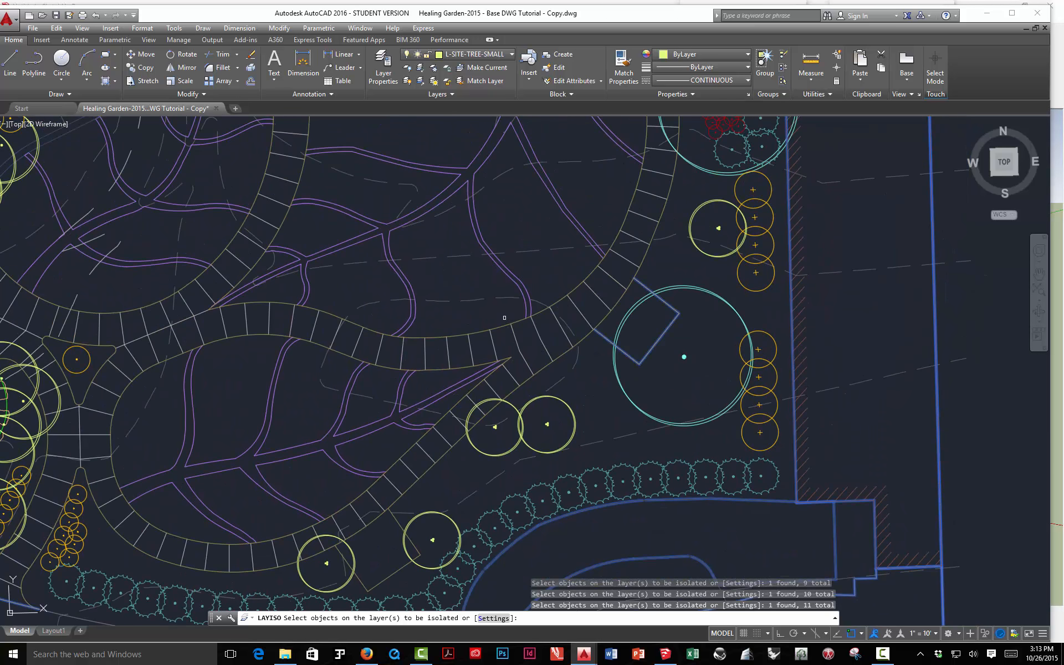
click(504, 317)
right_click(480, 277)
click(532, 285)
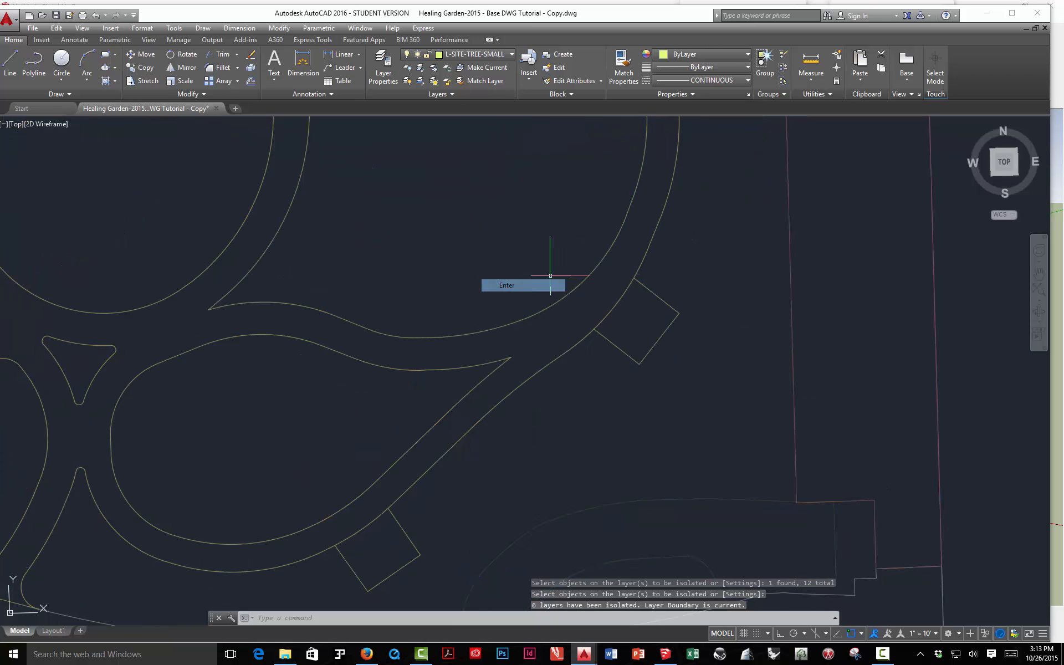
Step: Flatten all the isolated site linework to 2D, answering no to removing hidden lines
scroll(550, 275, down, 5)
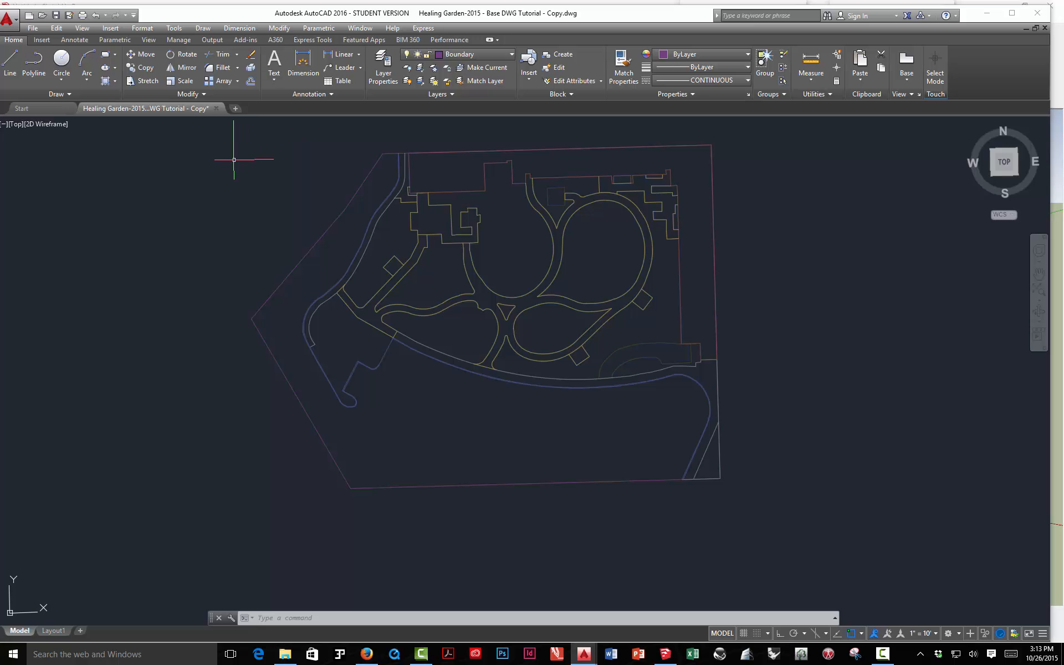
text(flatt)
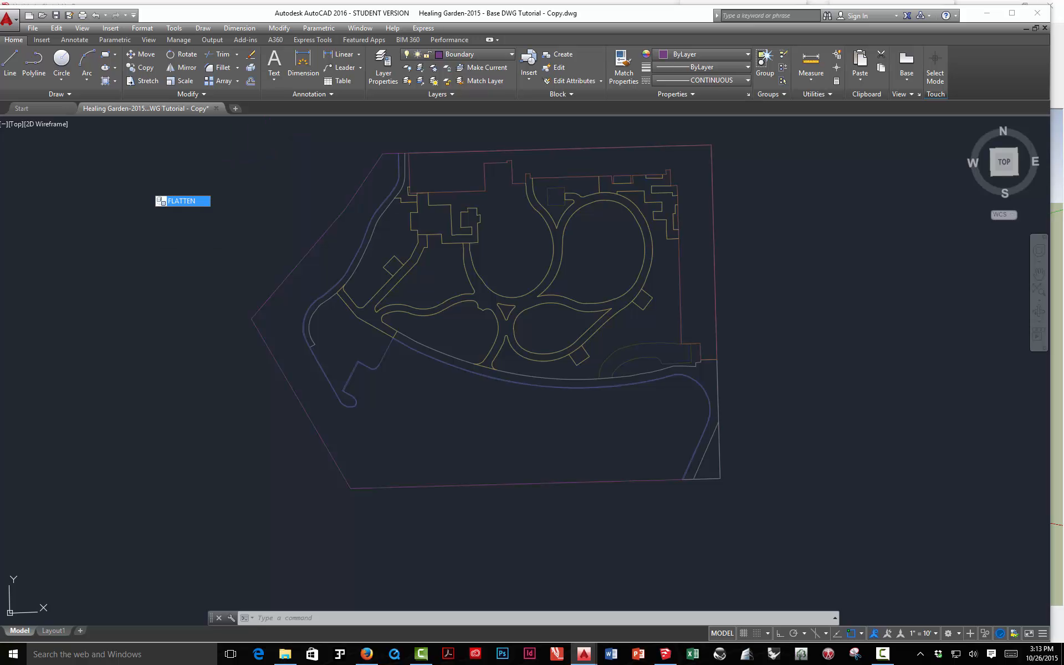
key(Return)
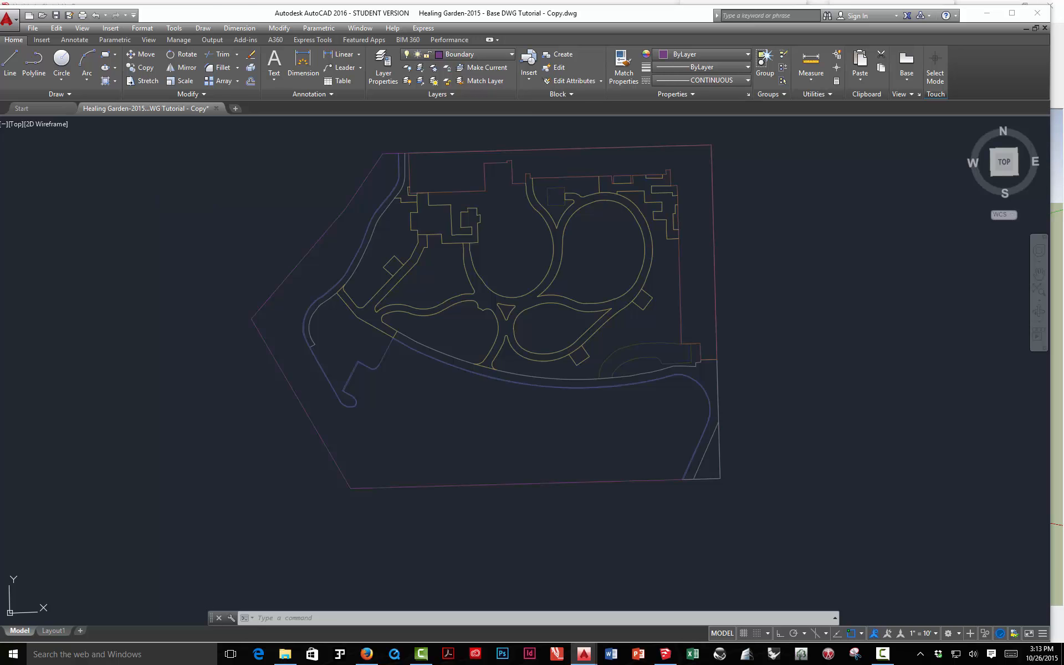
click(217, 136)
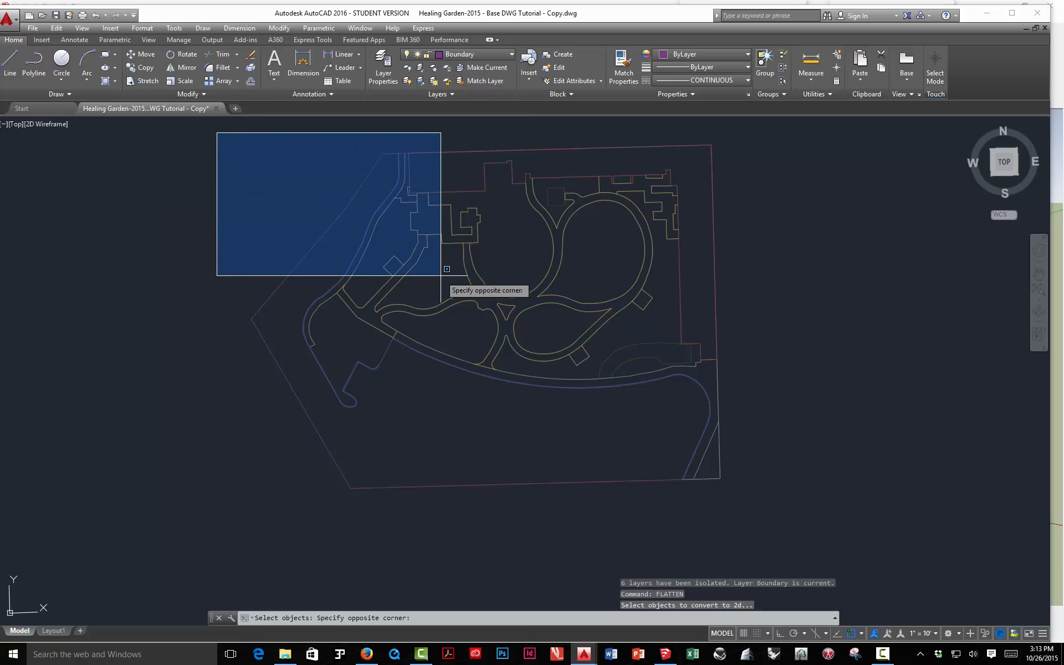
click(764, 510)
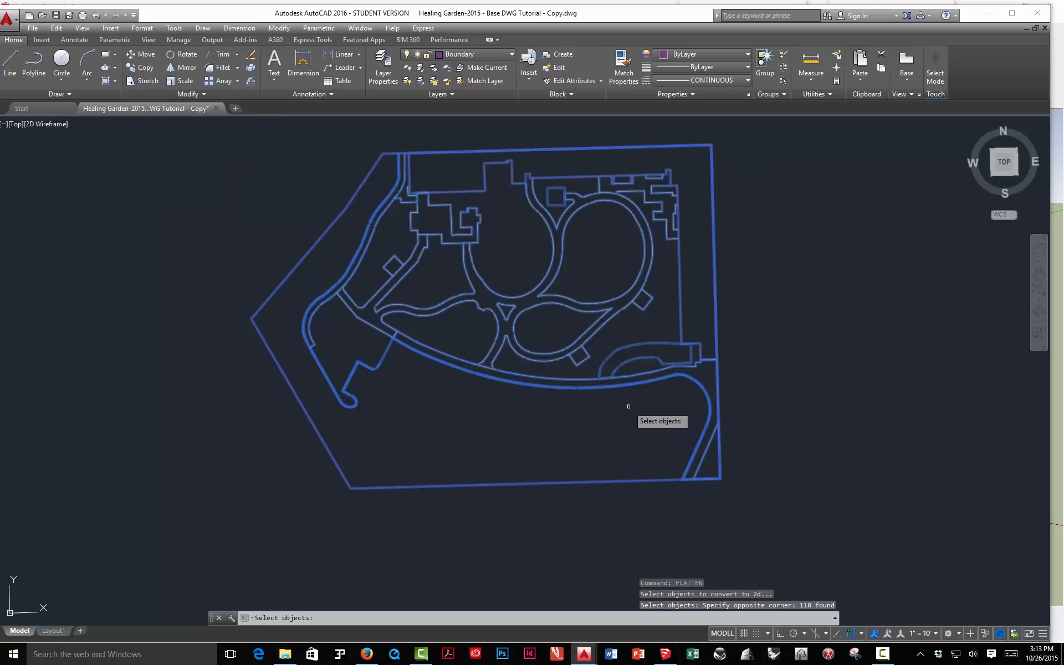
key(Return)
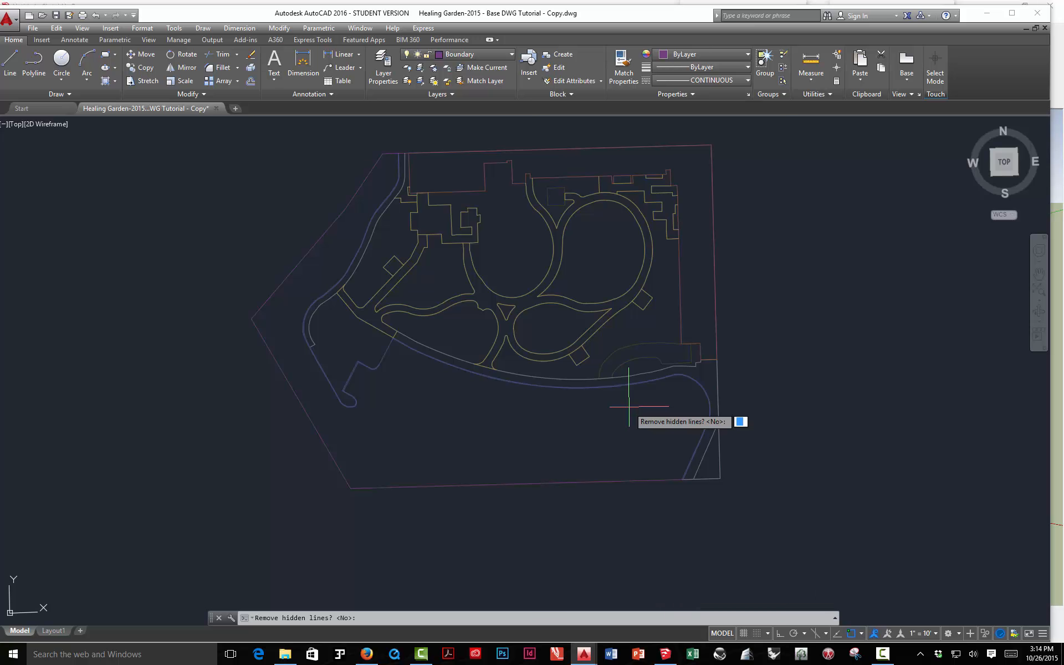
text(n)
key(Return)
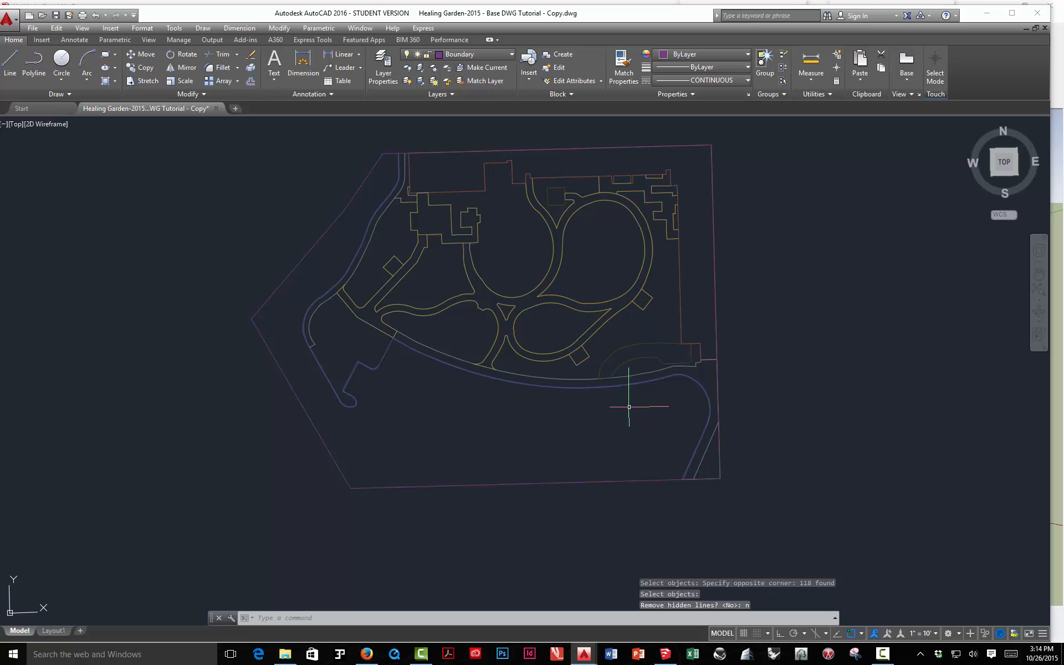
Step: Explode all the isolated site linework
mouse_move(569, 298)
middle_down()
mouse_move(547, 289)
mouse_move(525, 308)
middle_up()
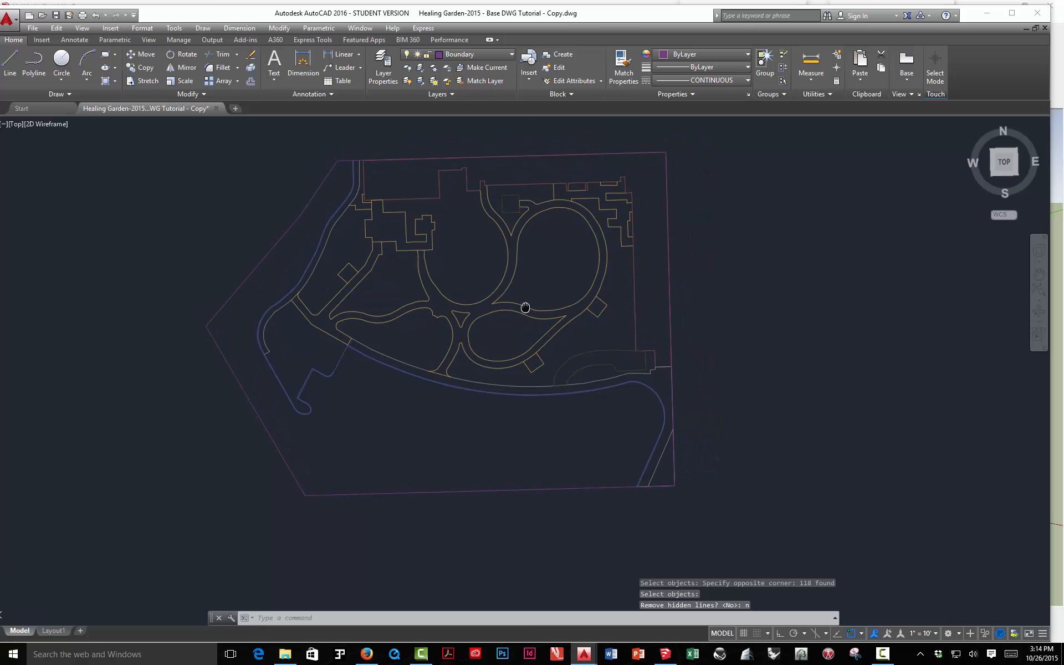
click(180, 140)
click(745, 516)
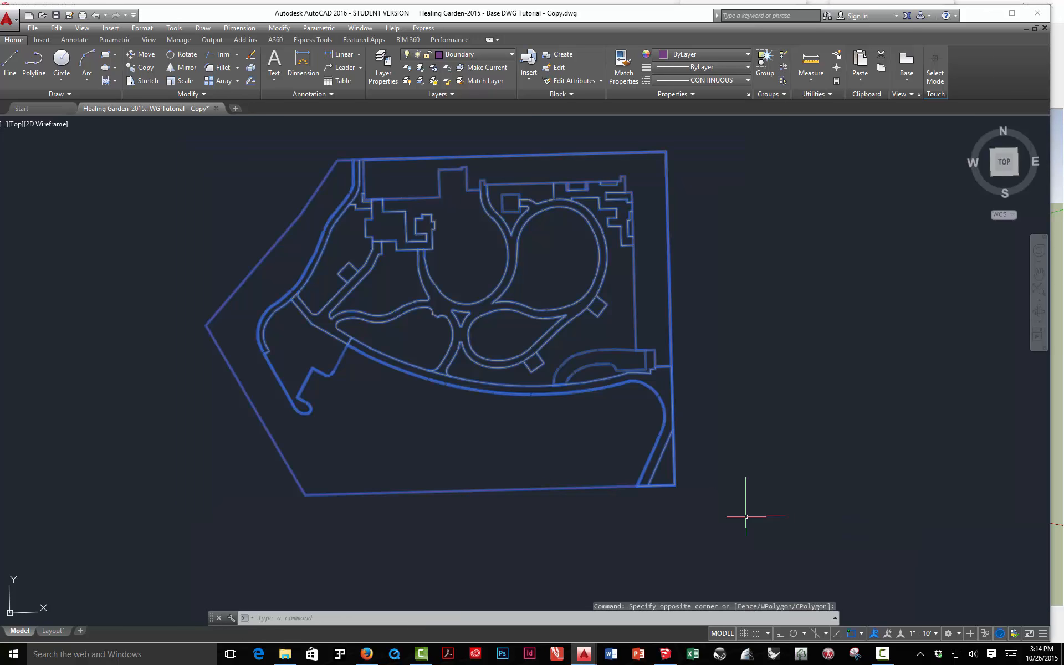
click(251, 69)
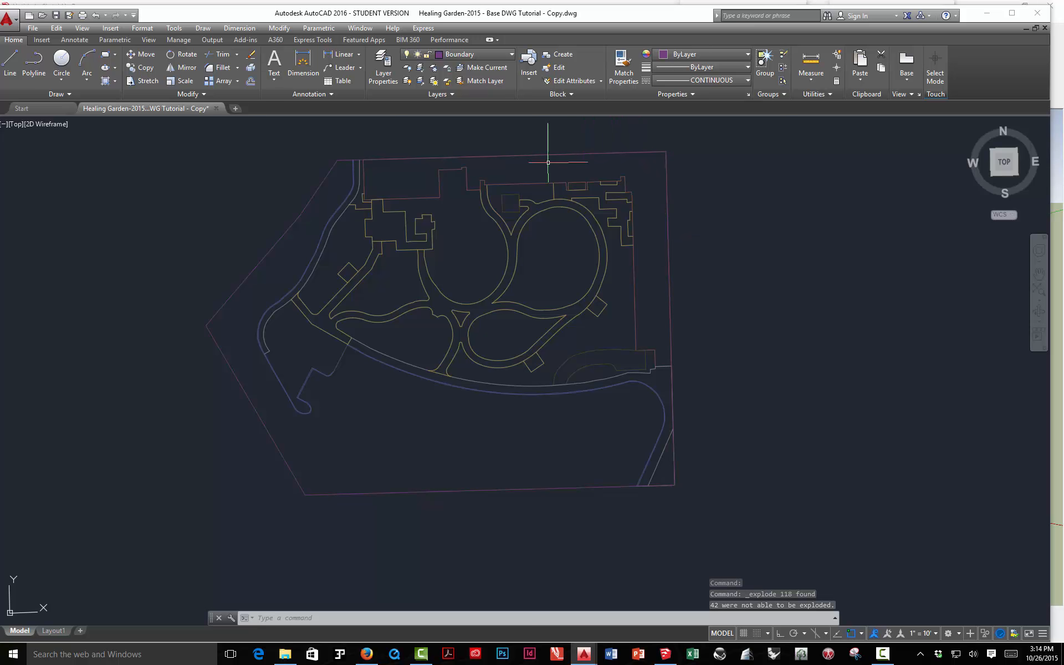
Step: Restore all the layers hidden by the previous layer isolation
mouse_move(467, 177)
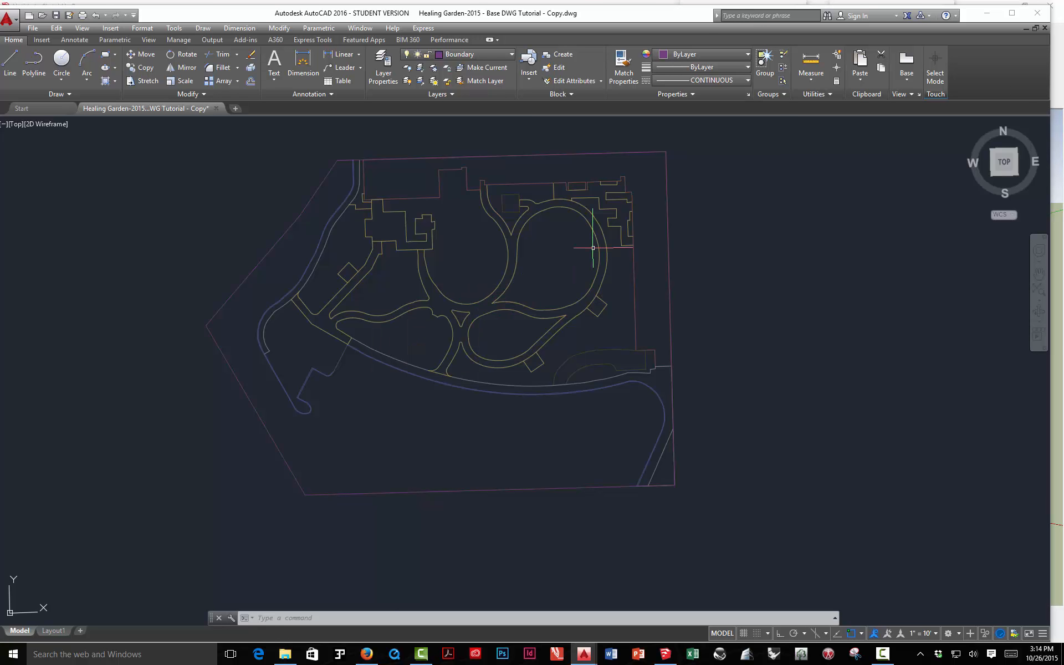
click(419, 83)
middle_drag(387, 247, 415, 248)
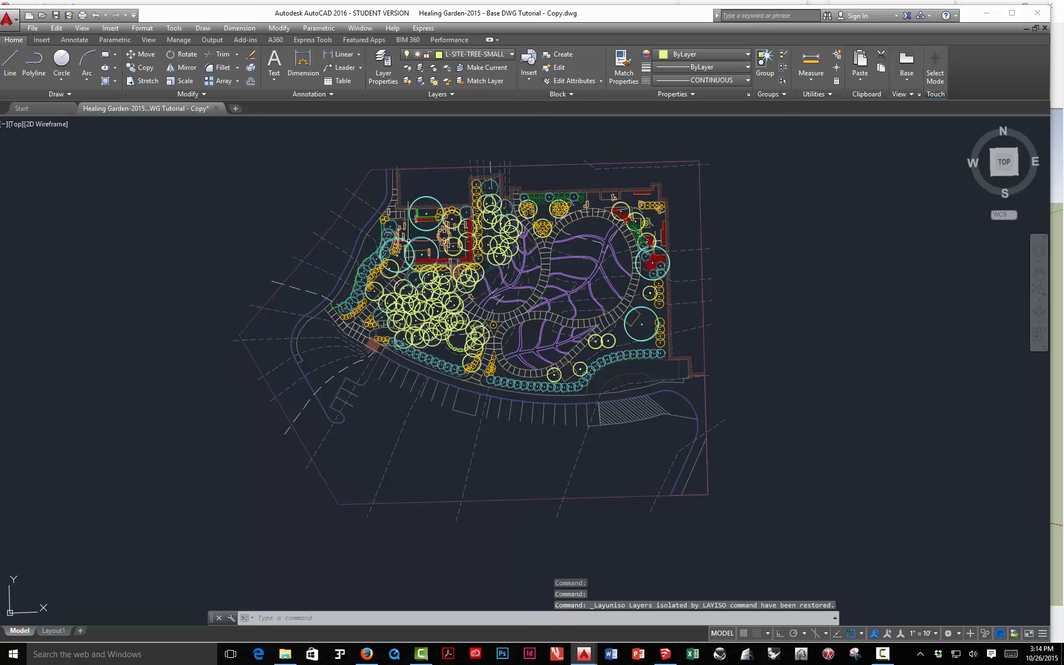
Step: Start a layer isolation and pick the property boundary, a minor and a major contour, the western curb lines and the western walk edges
click(419, 81)
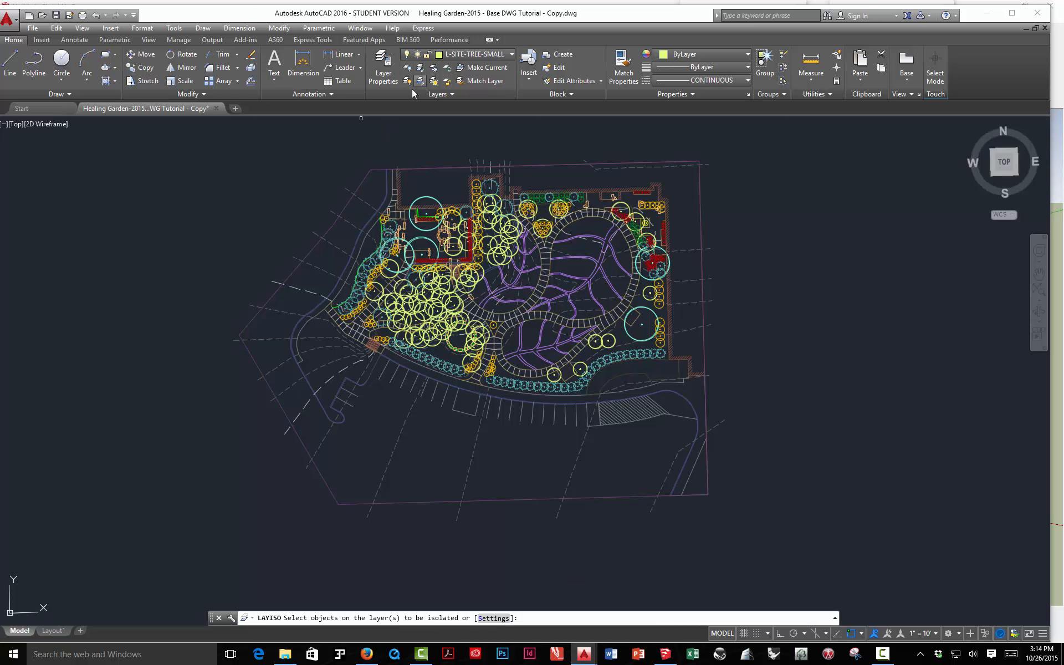
click(381, 170)
click(358, 196)
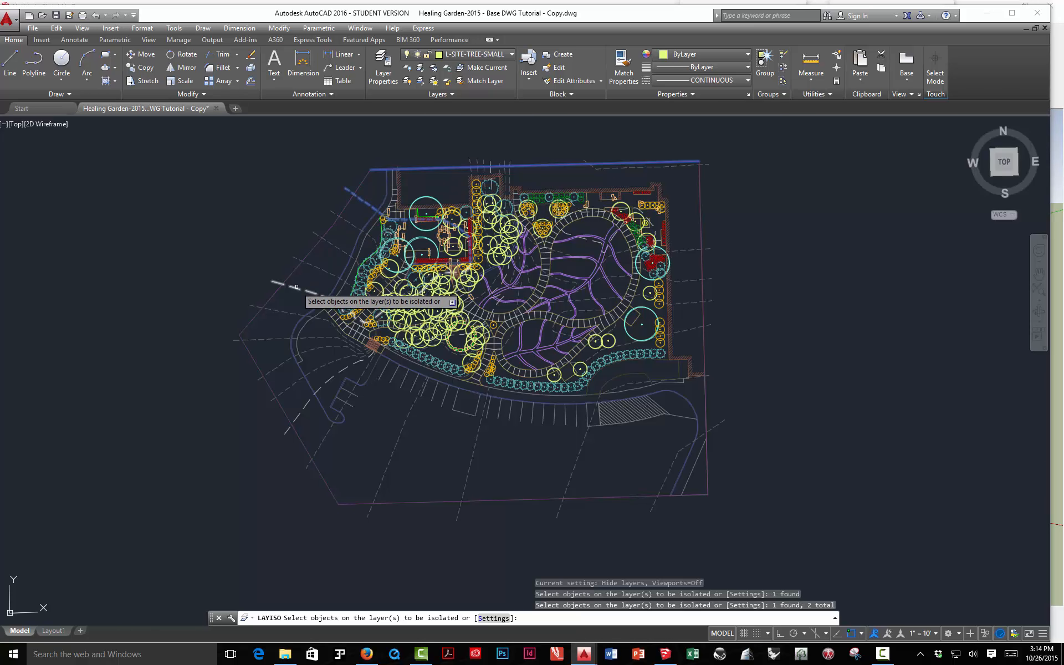
click(297, 286)
scroll(304, 326, up, 5)
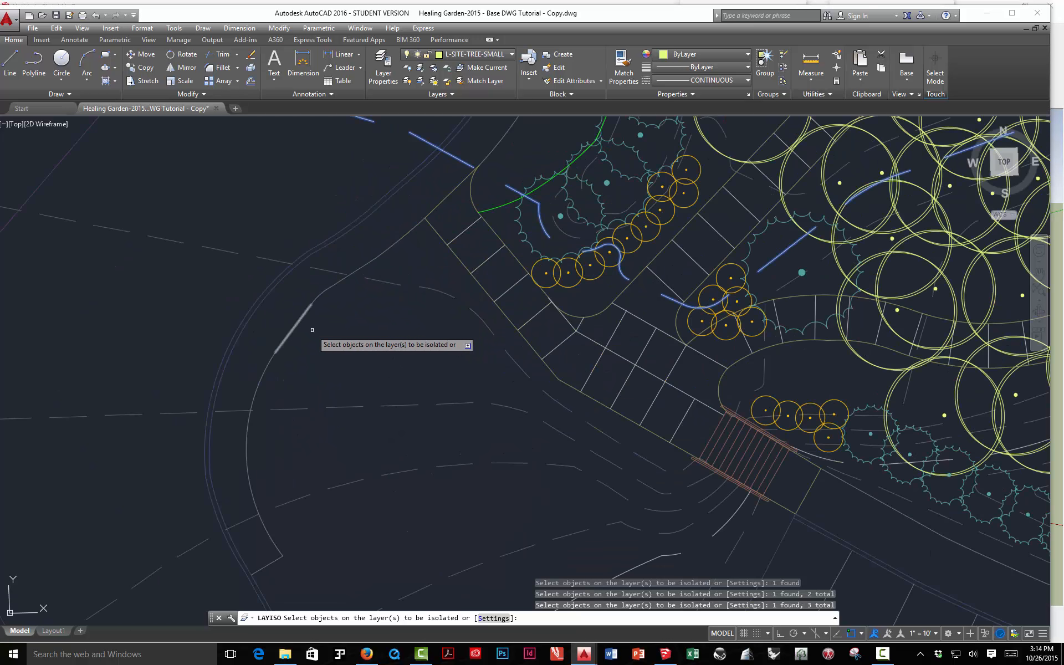
click(315, 328)
click(228, 309)
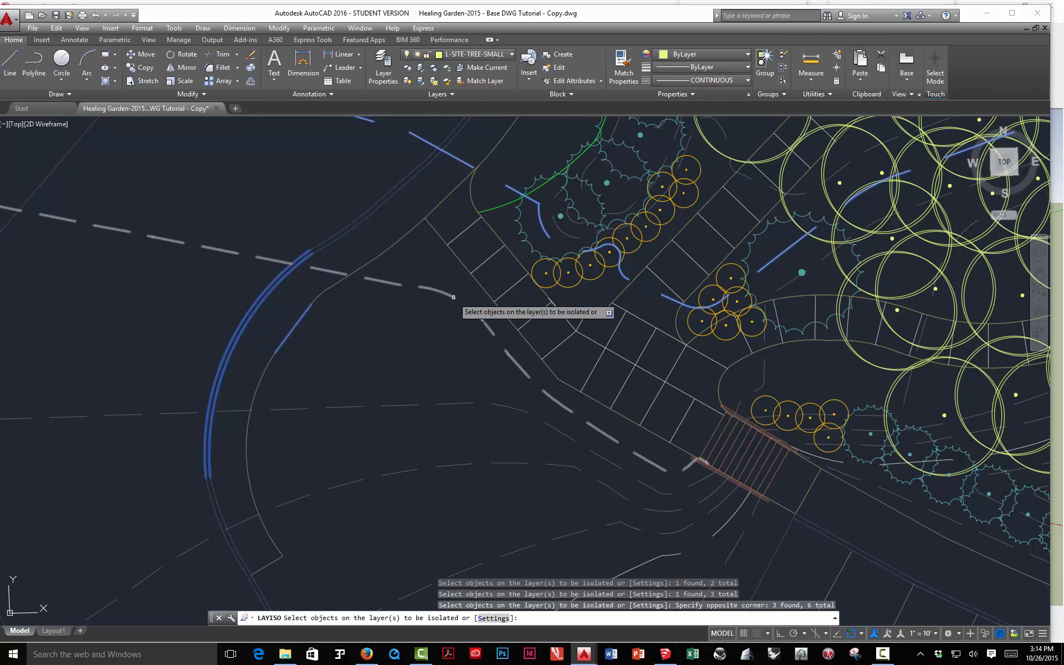
click(476, 282)
Step: Add the southern path edge, the curved edge southeast of the shrub row and the sidewalk edge along the parking to the isolation selection
scroll(378, 296, down, 5)
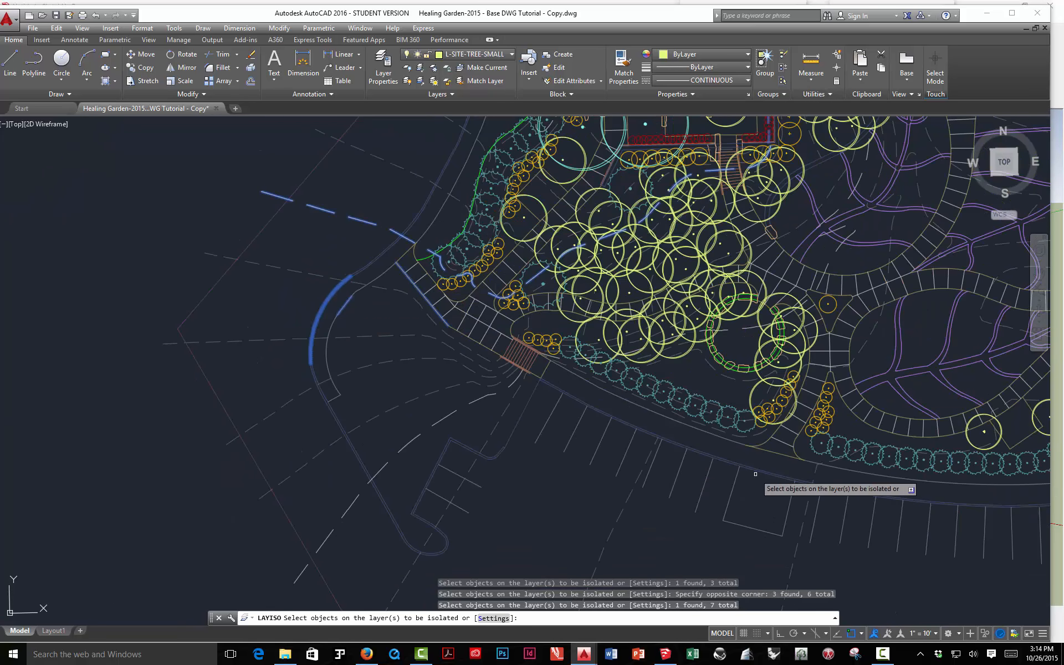
scroll(770, 468, up, 5)
click(444, 340)
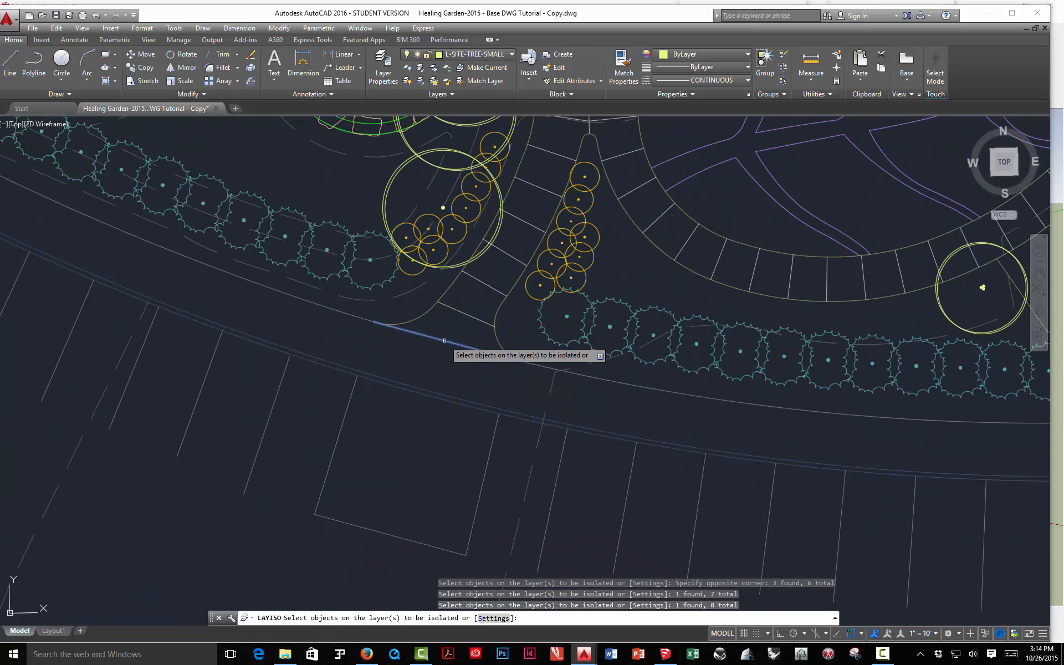
middle_drag(669, 385, 278, 332)
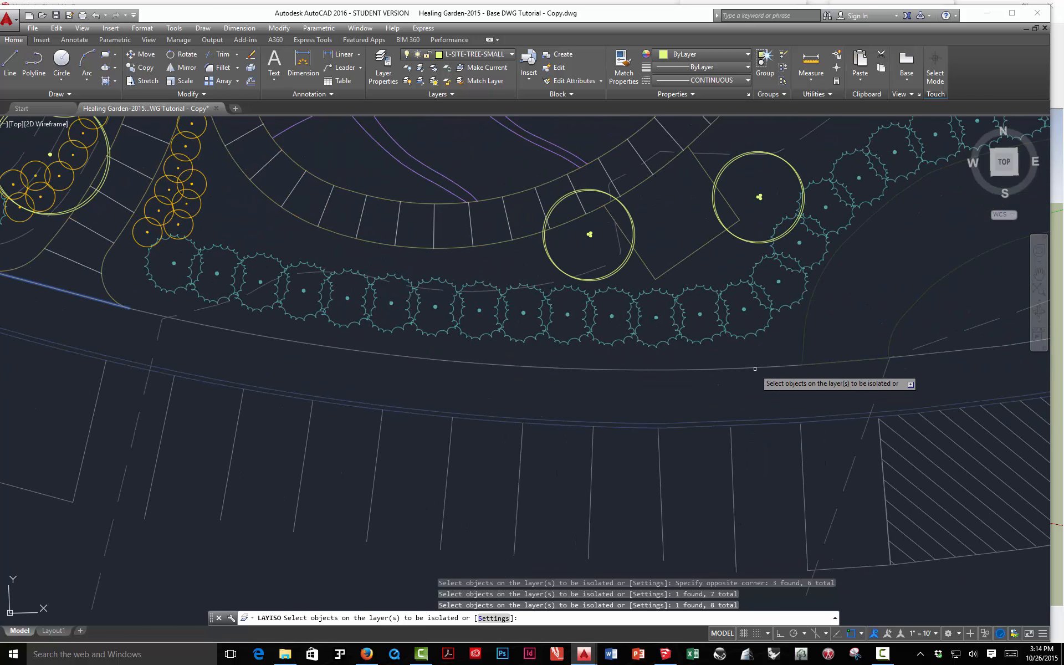
middle_drag(754, 369, 441, 370)
click(487, 339)
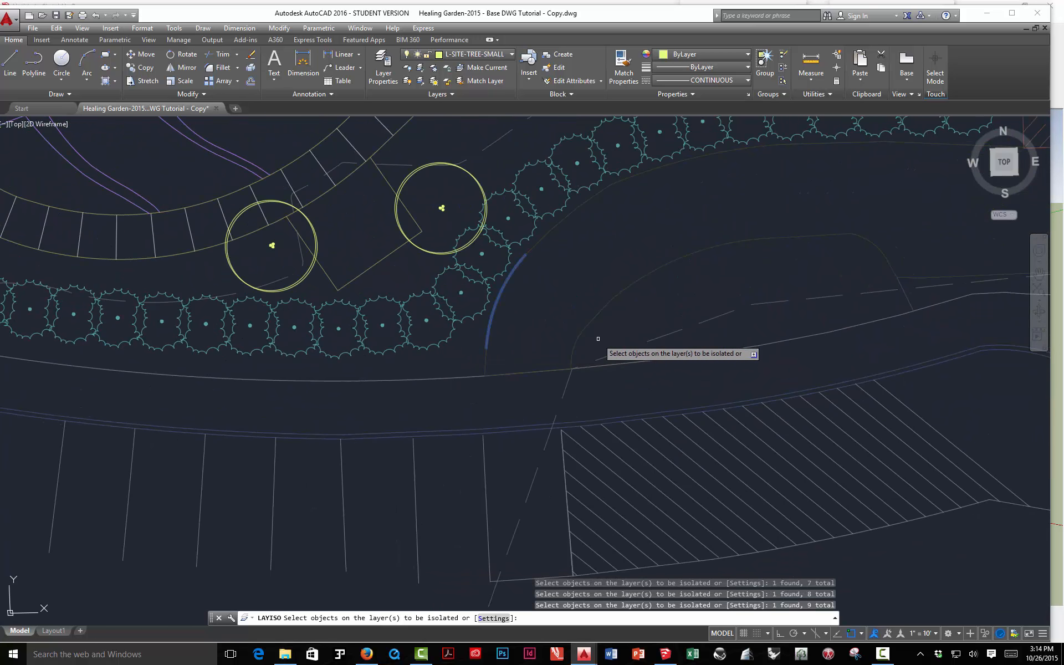
click(620, 362)
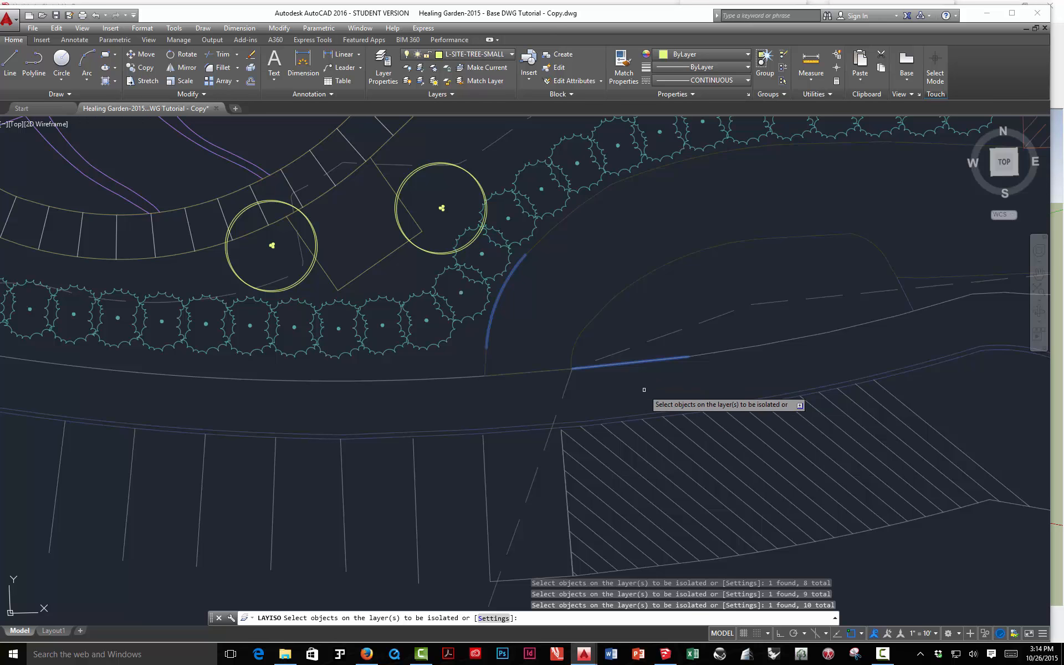
Step: Add the eastern building wall and a courtyard line to the selection and complete the layer isolation
scroll(618, 466, down, 4)
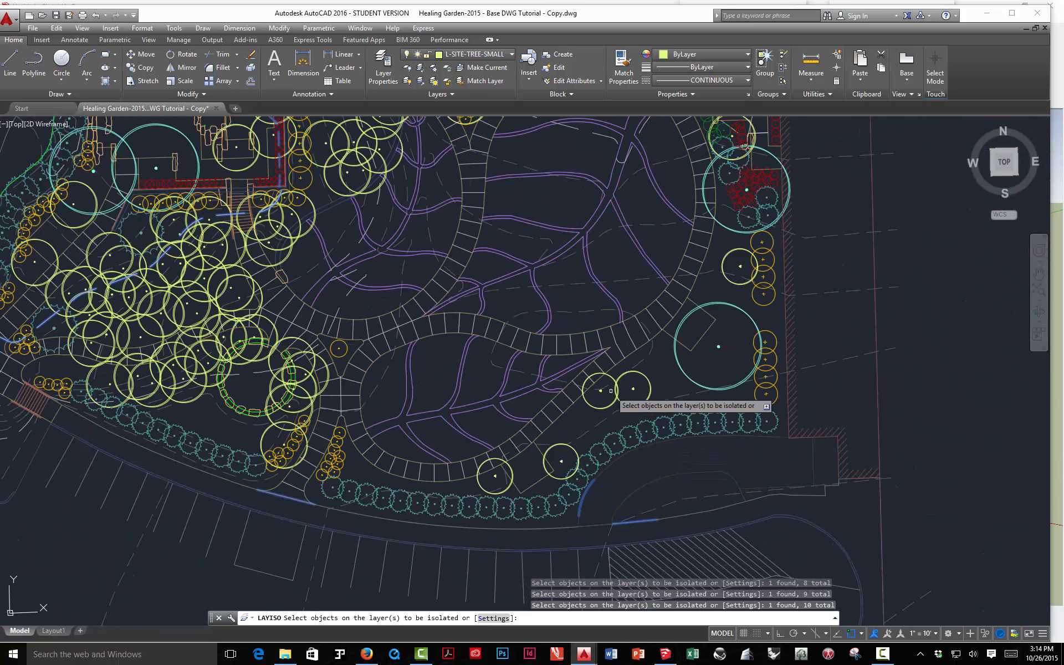
scroll(791, 396, up, 6)
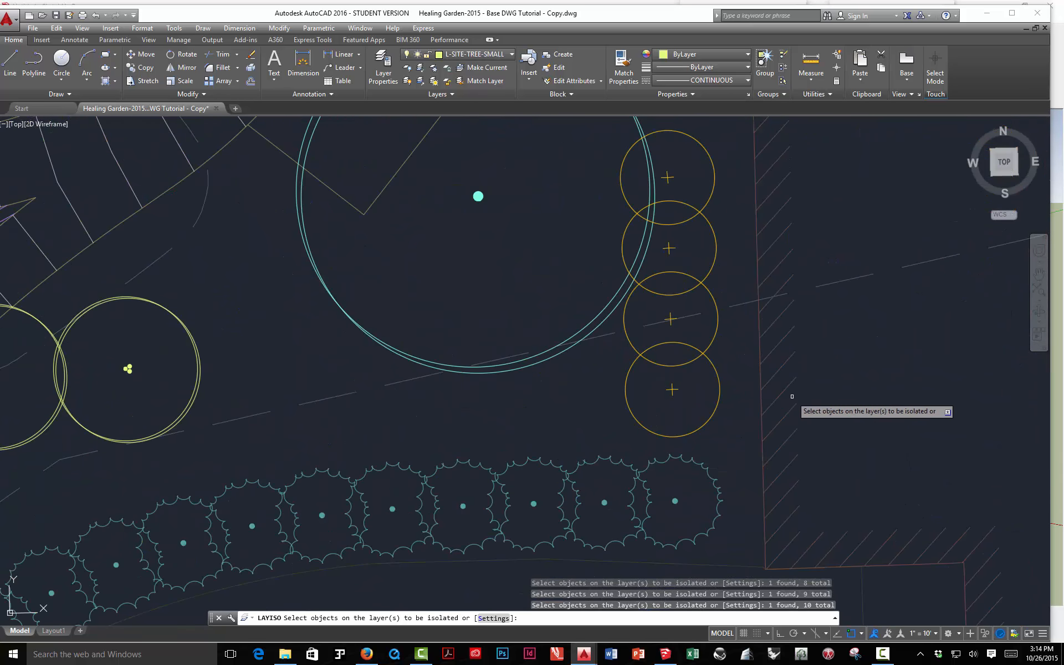
click(760, 380)
scroll(760, 373, down, 6)
middle_drag(671, 279, 589, 304)
scroll(431, 302, up, 8)
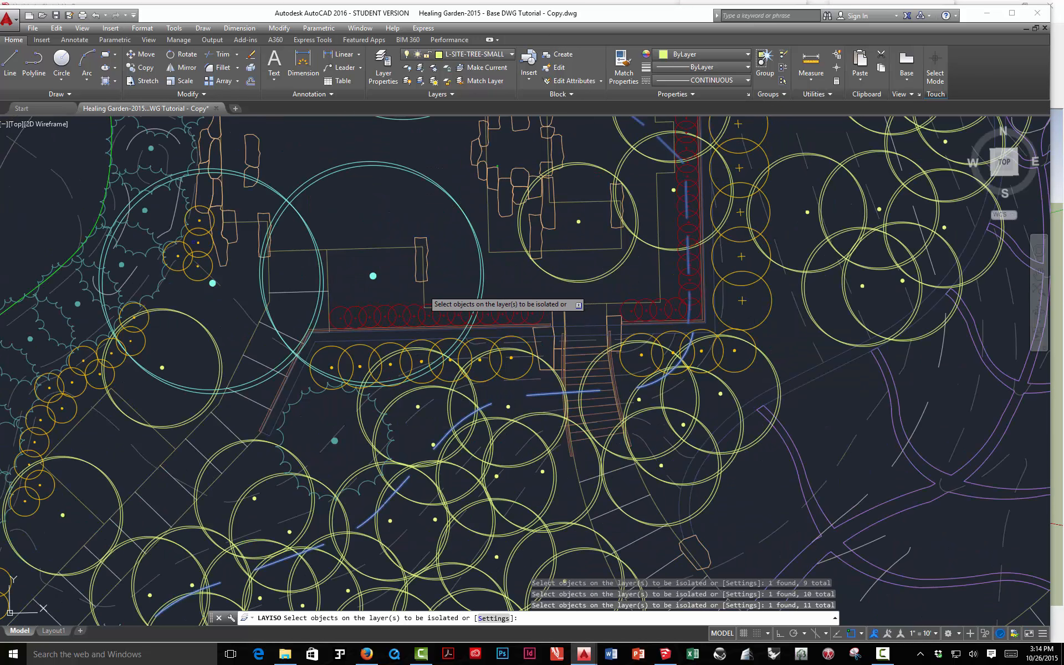
click(430, 299)
scroll(431, 299, down, 8)
right_click(287, 223)
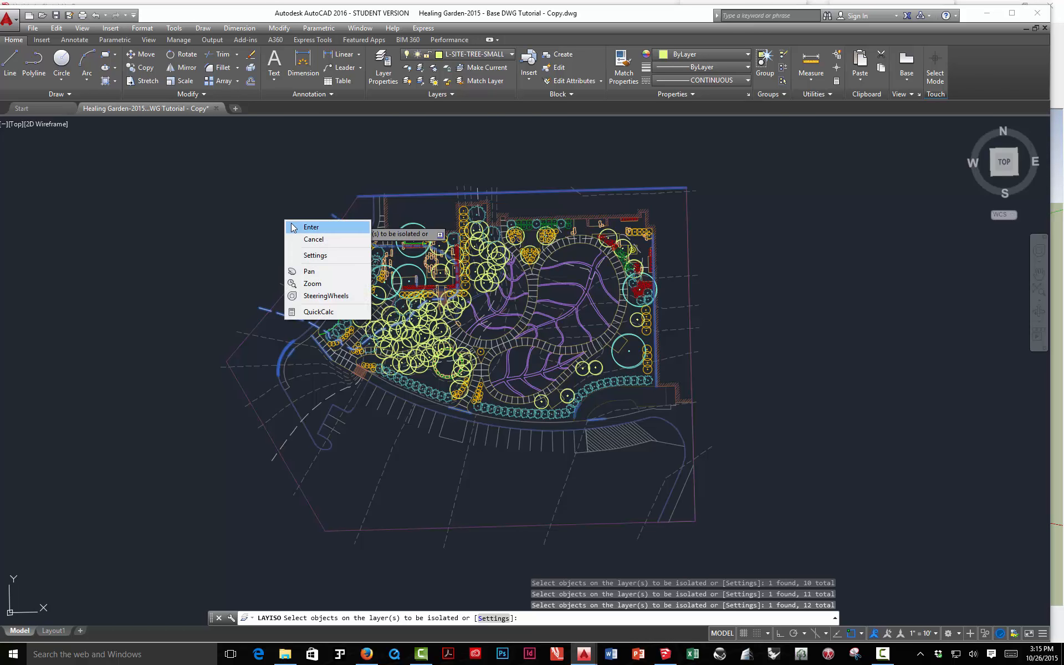
click(310, 227)
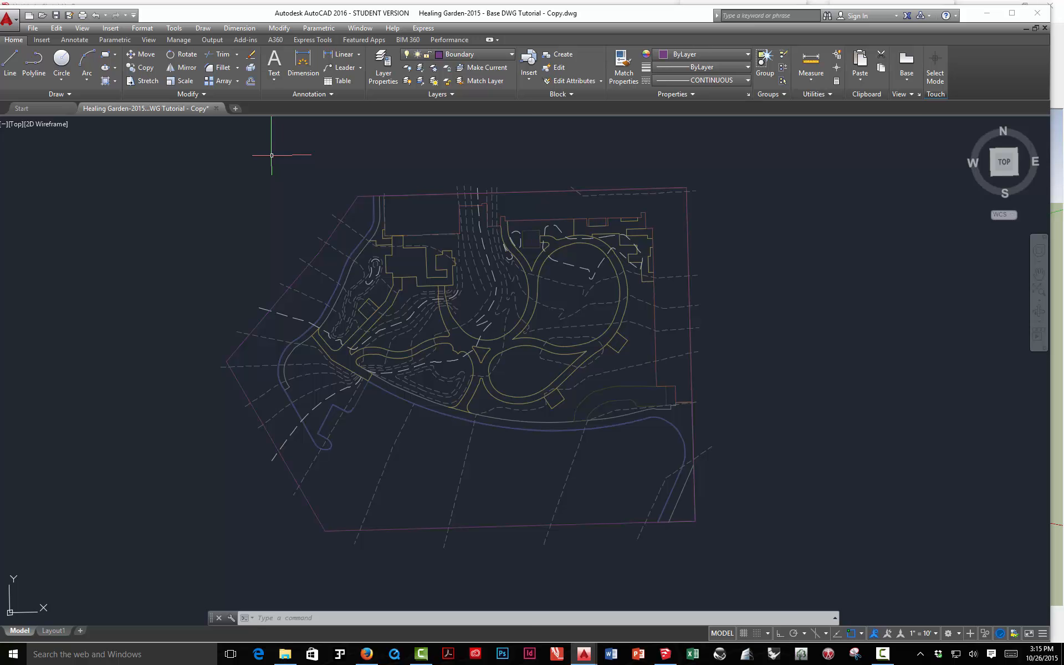
Step: Start the WBLOCK command and select all the isolated site and contour linework as its objects
text(W)
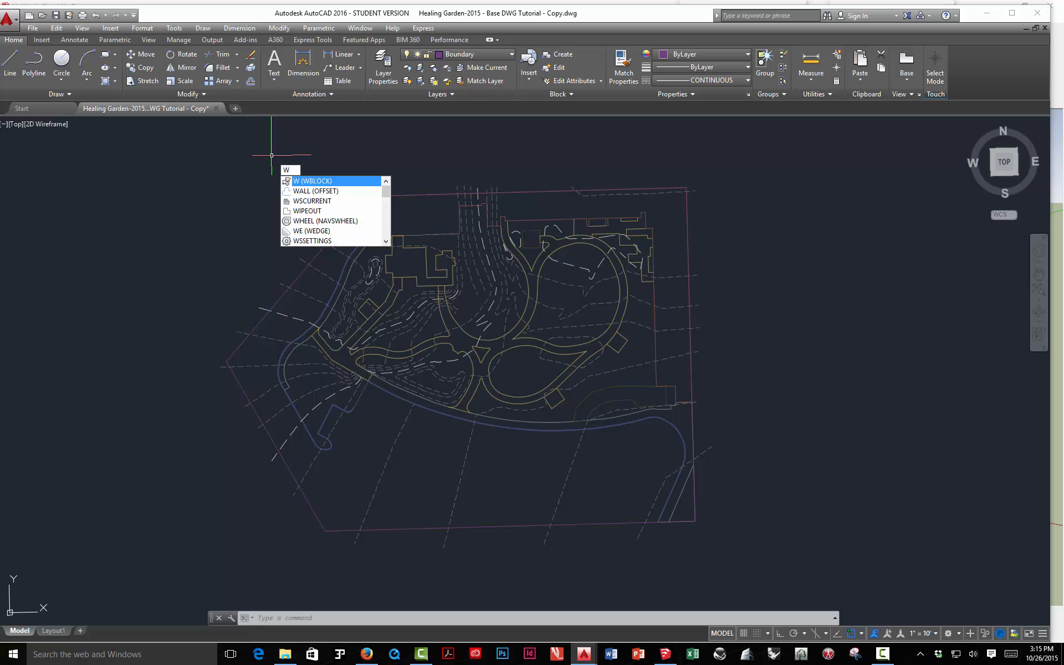
text(BLOCK)
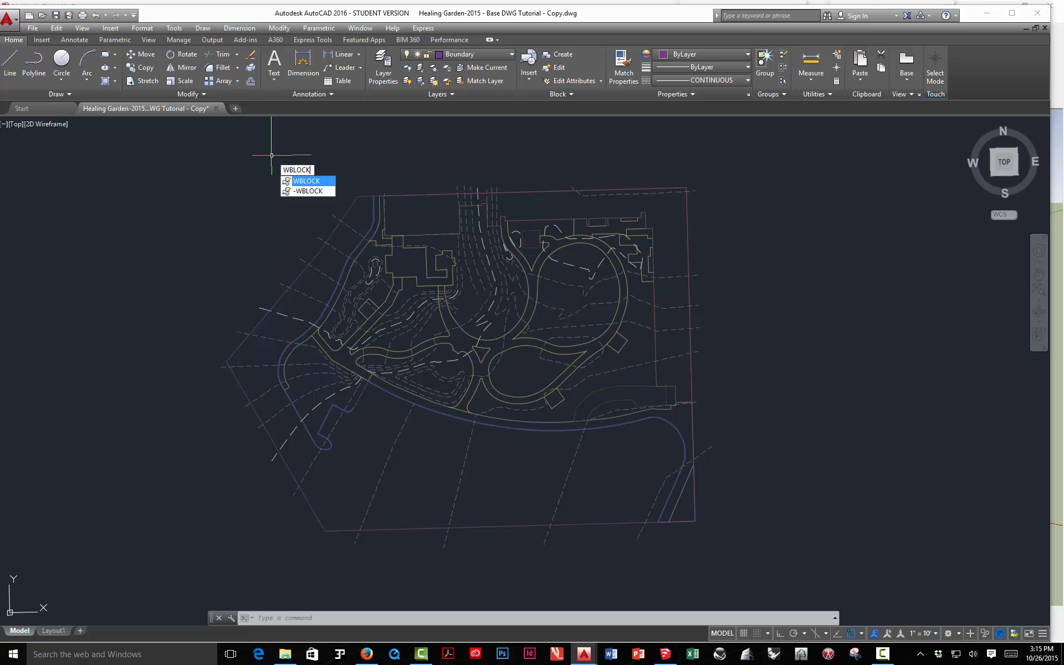
key(Return)
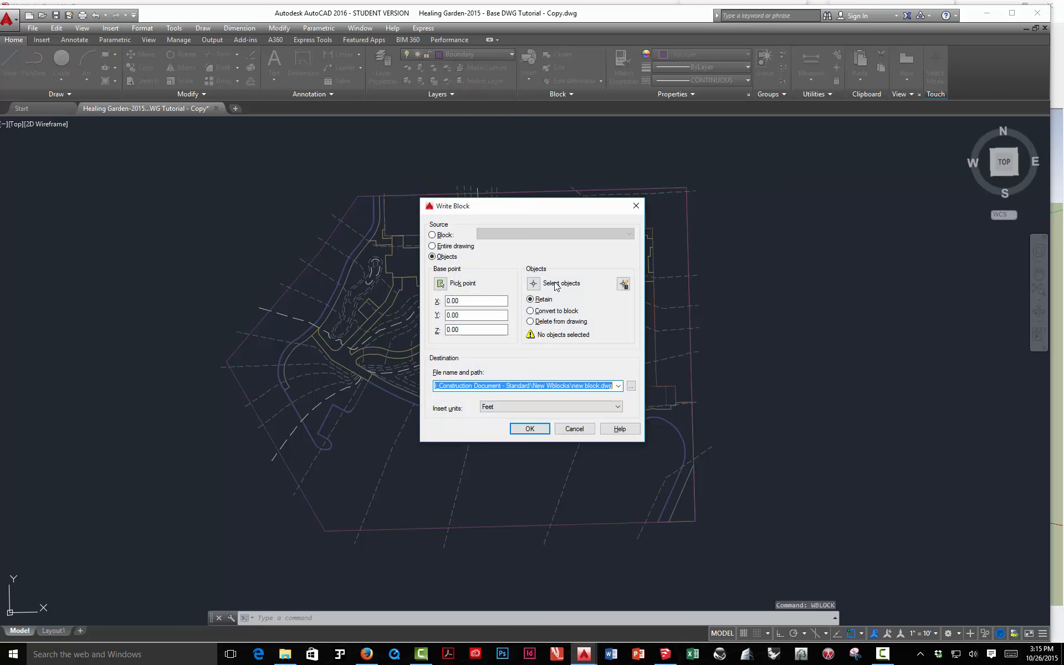
click(534, 284)
click(171, 142)
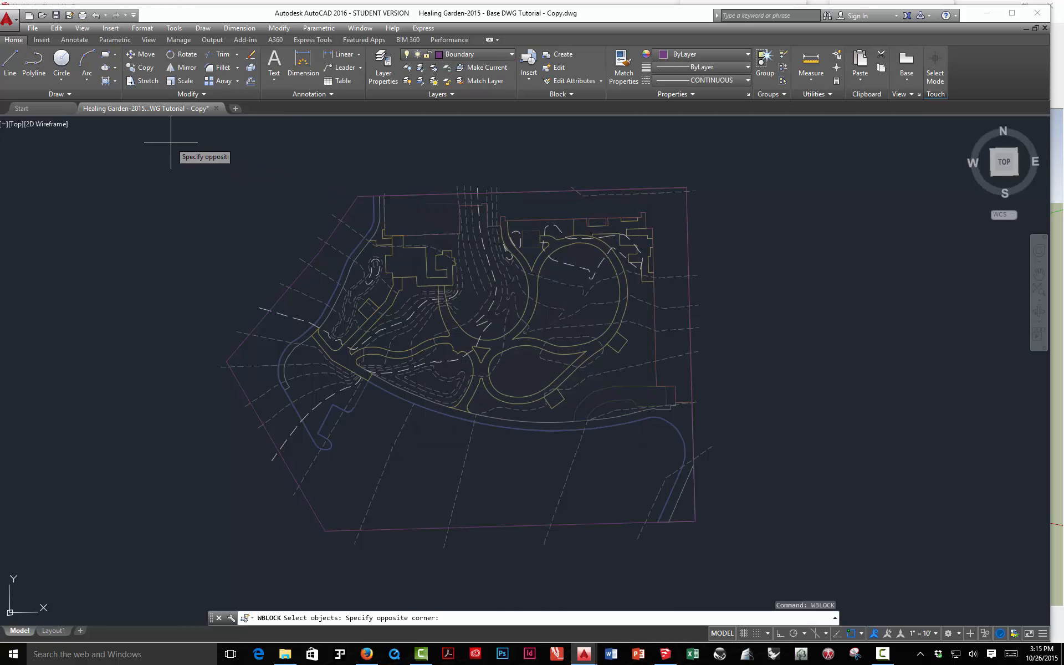
click(782, 575)
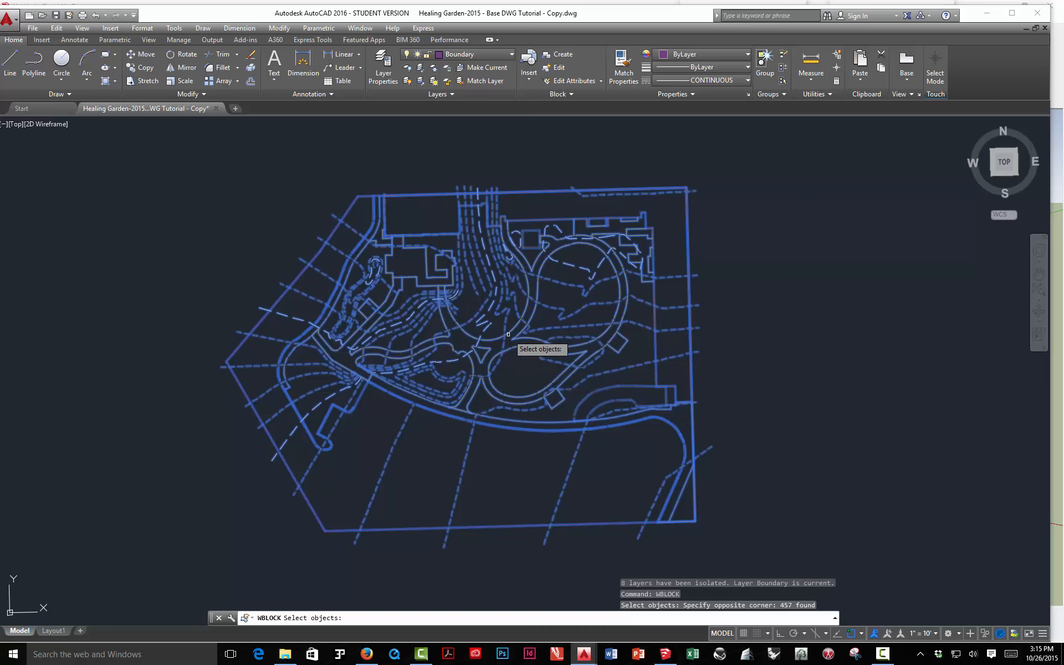
key(Return)
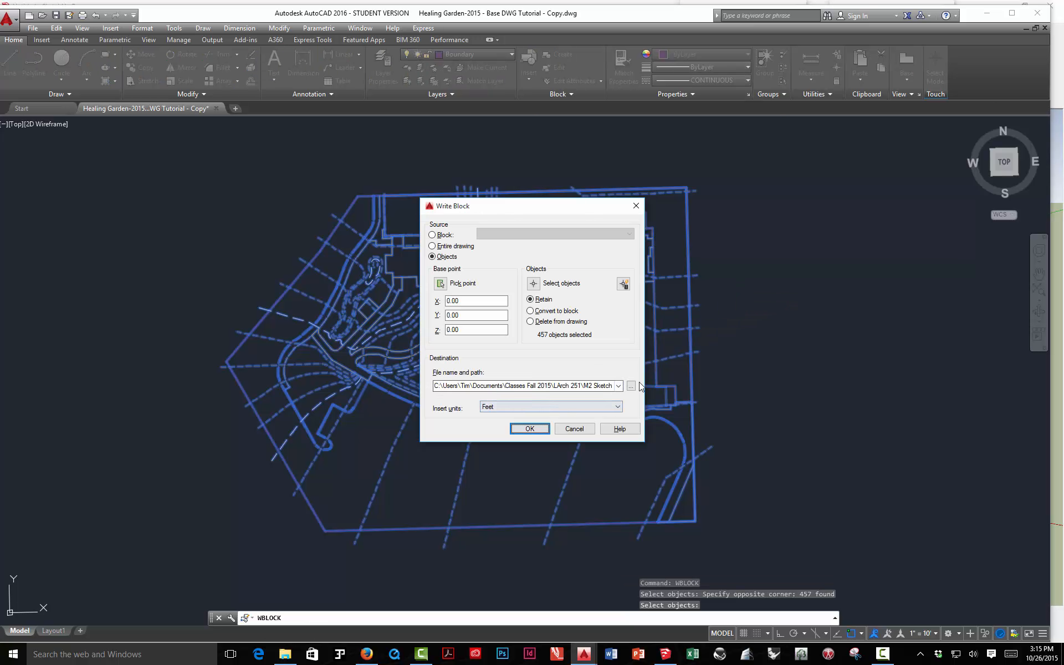
Step: Choose the Demo WBlocks folder as the block's destination and name the file Hardscape.dwg
click(631, 386)
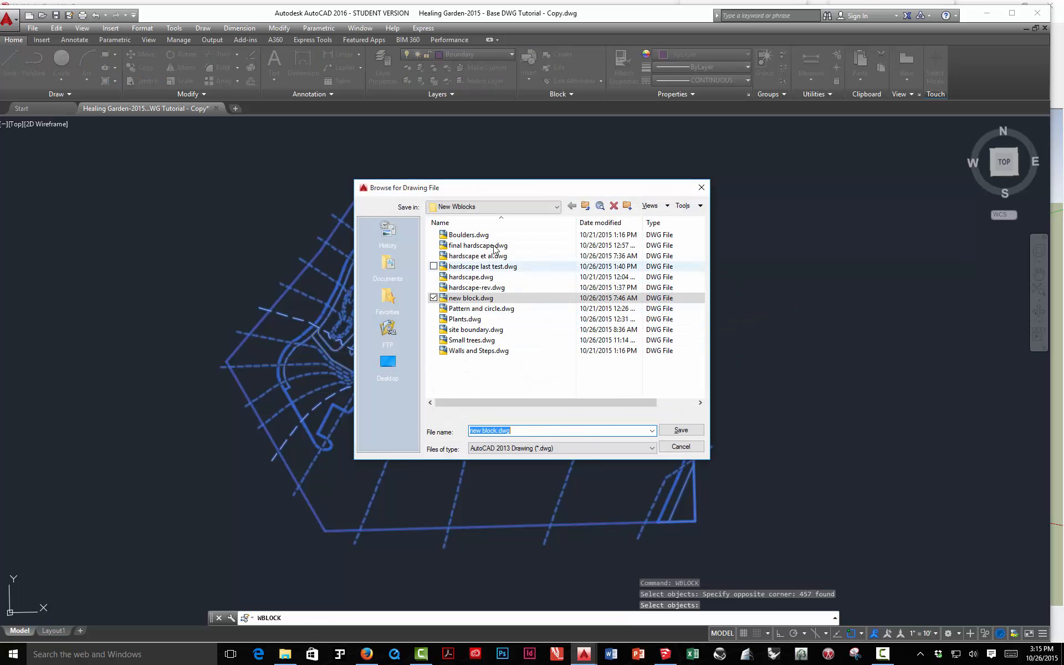
click(585, 205)
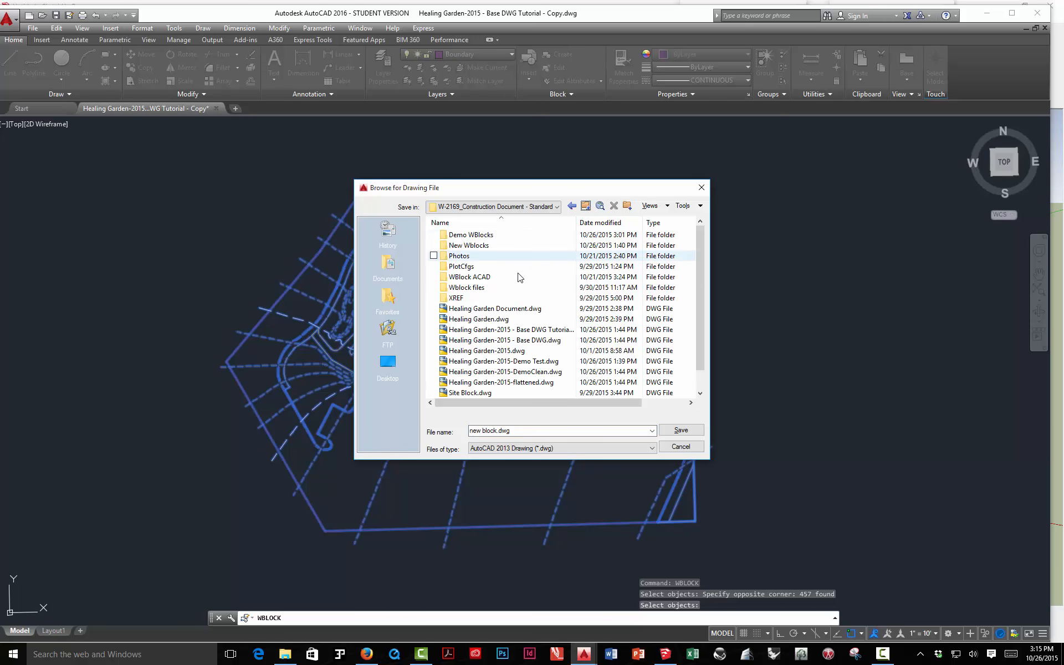
double_click(475, 237)
click(496, 430)
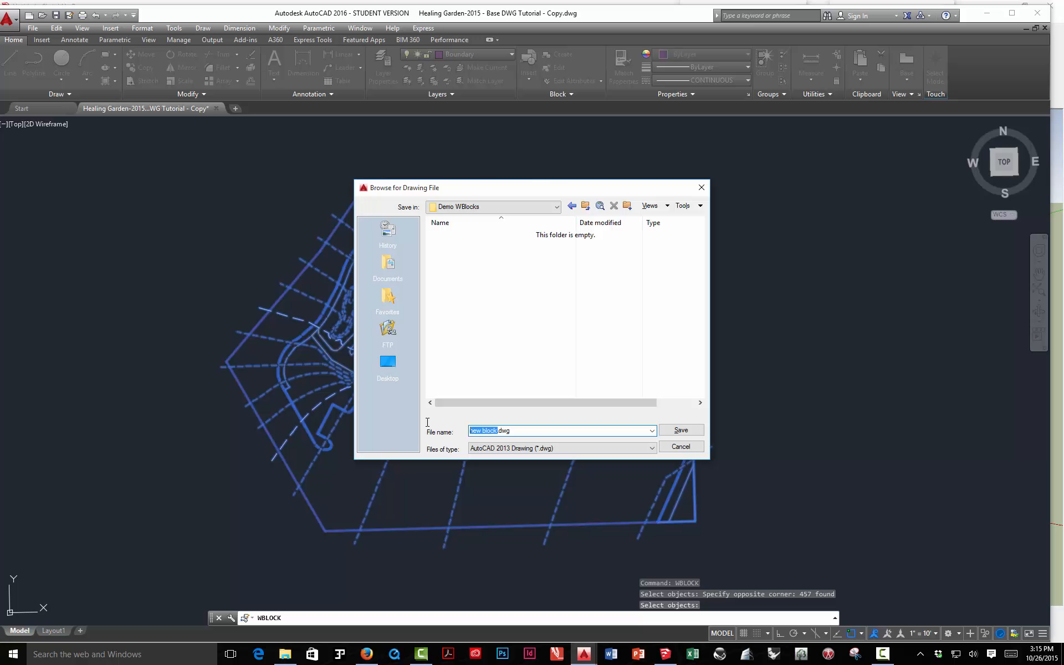
text(Hardscape)
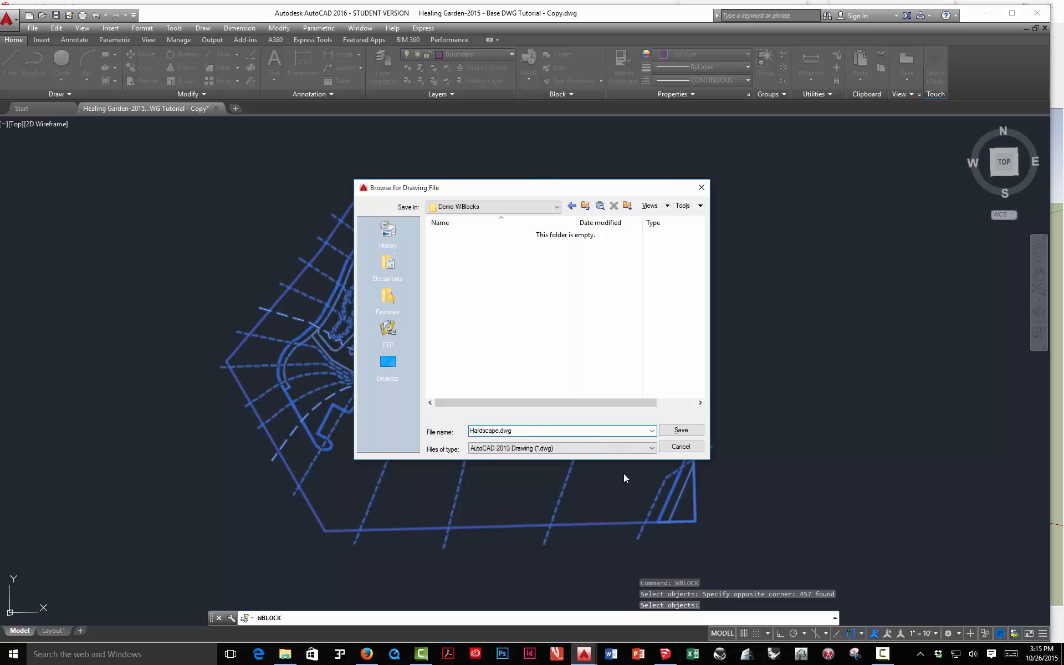
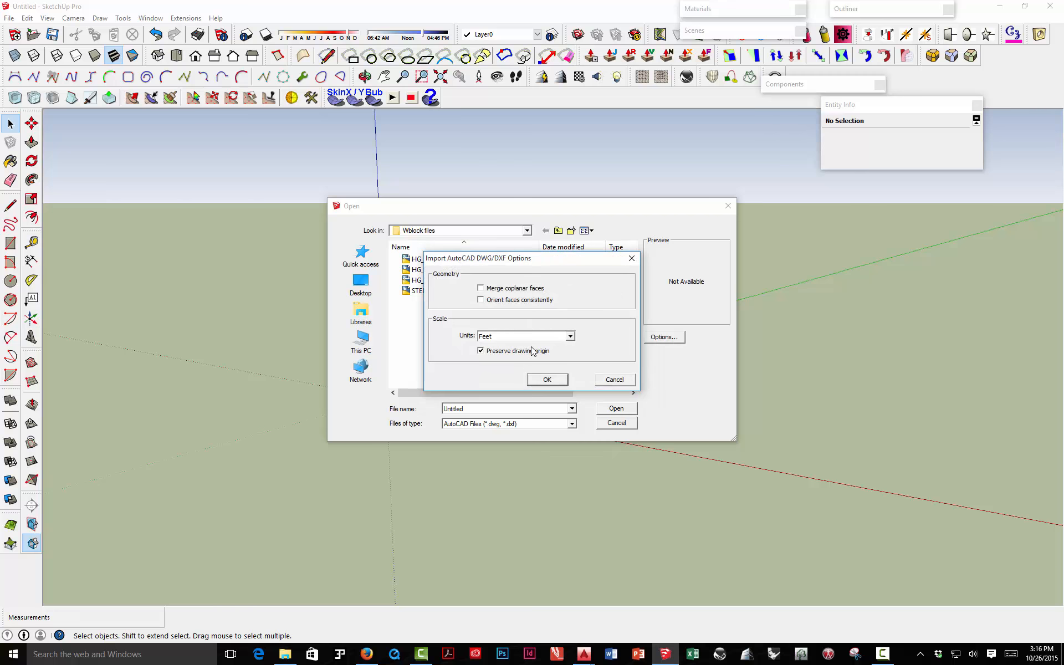
Step: In SketchUp, import the Hardscape drawing from the Demo WBlocks folder with units in feet and the drawing origin preserved
click(543, 380)
click(559, 231)
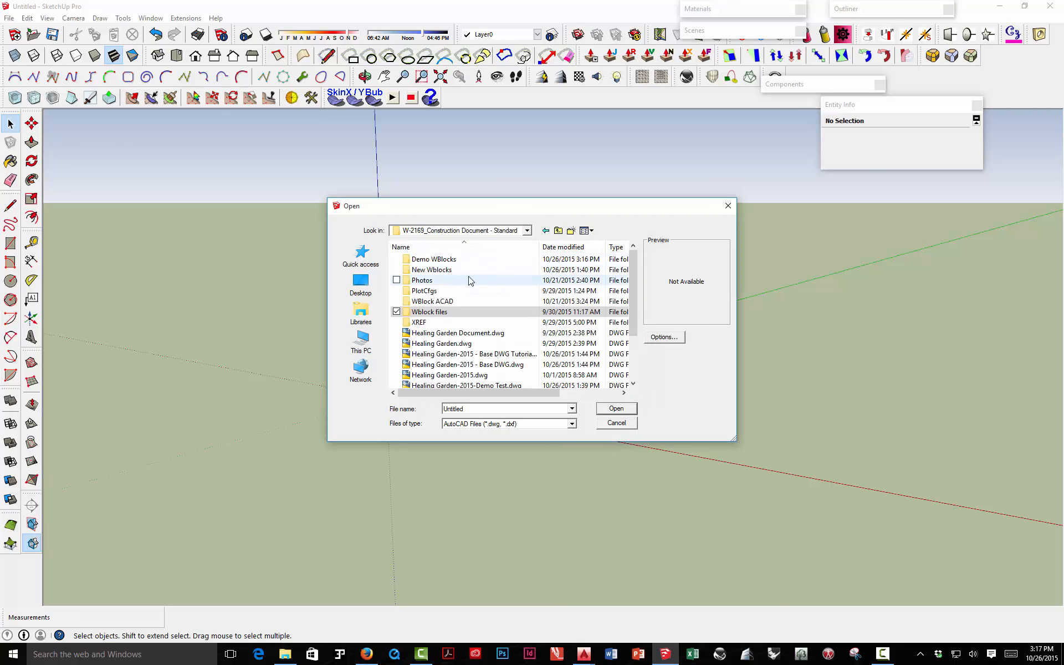
double_click(443, 270)
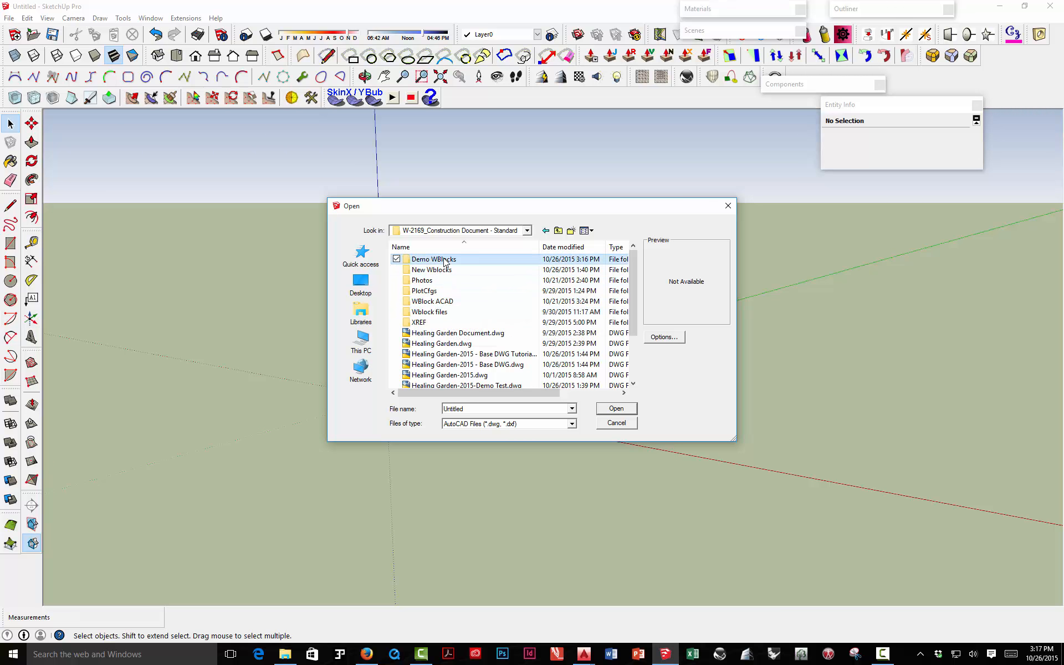
double_click(437, 259)
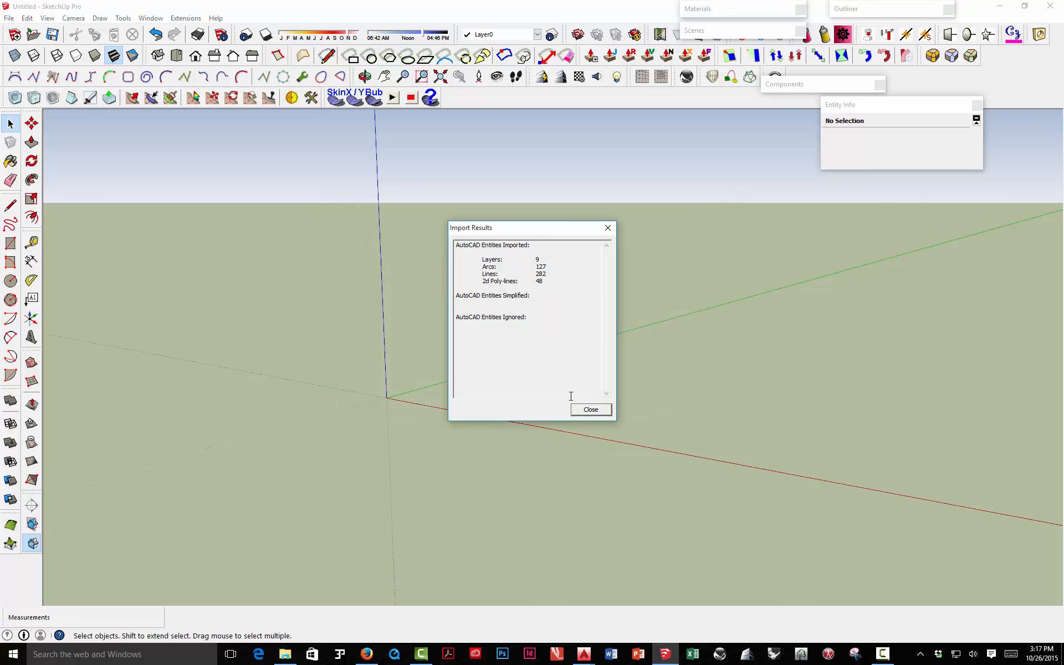
click(578, 407)
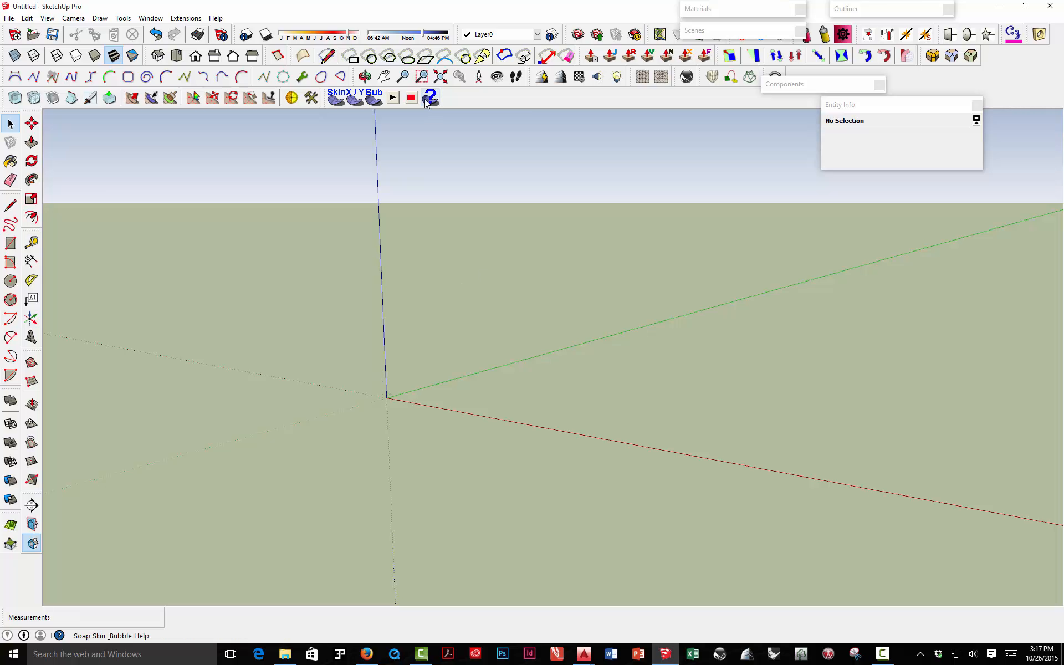
Step: Examine the whole imported model, checking the layer of the contour edges floating above and the site linework lying below
click(441, 77)
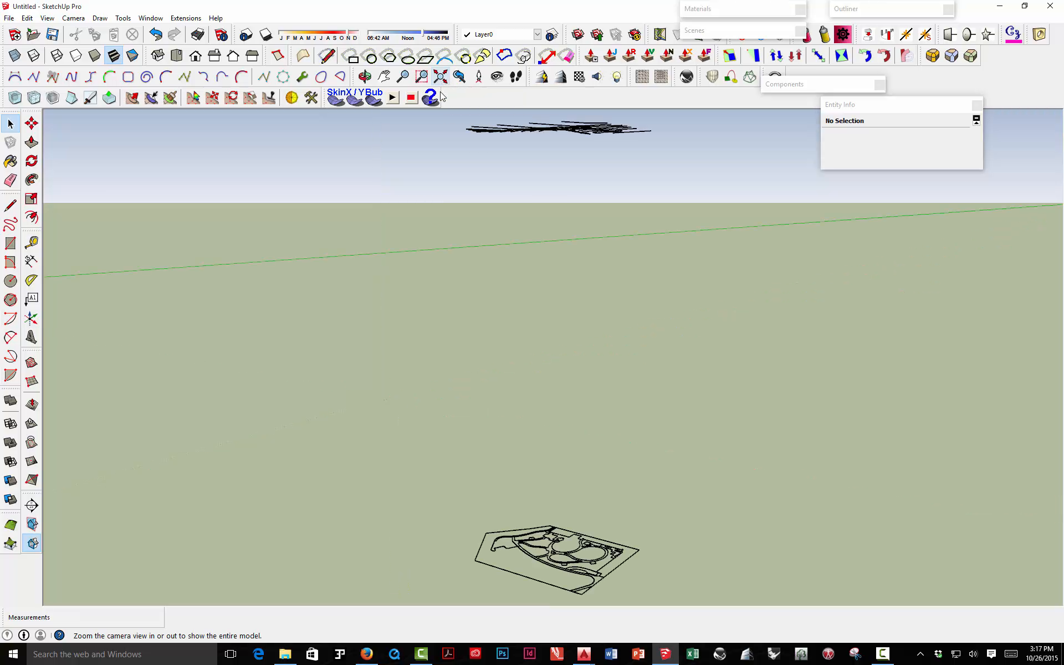
middle_drag(450, 138, 459, 178)
scroll(458, 179, down, 3)
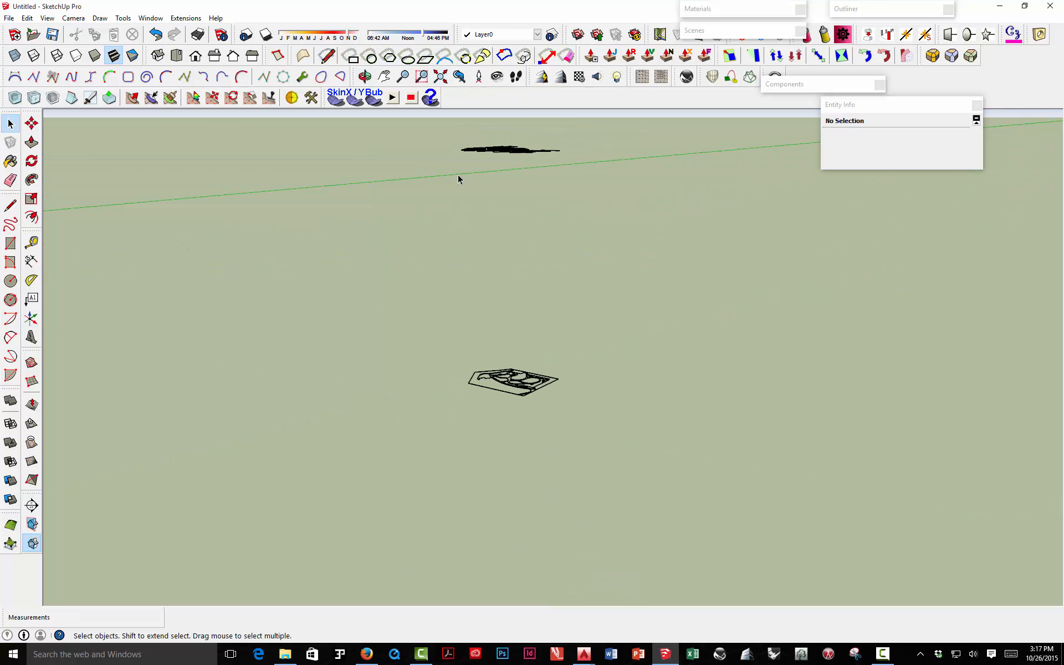
click(487, 155)
click(488, 155)
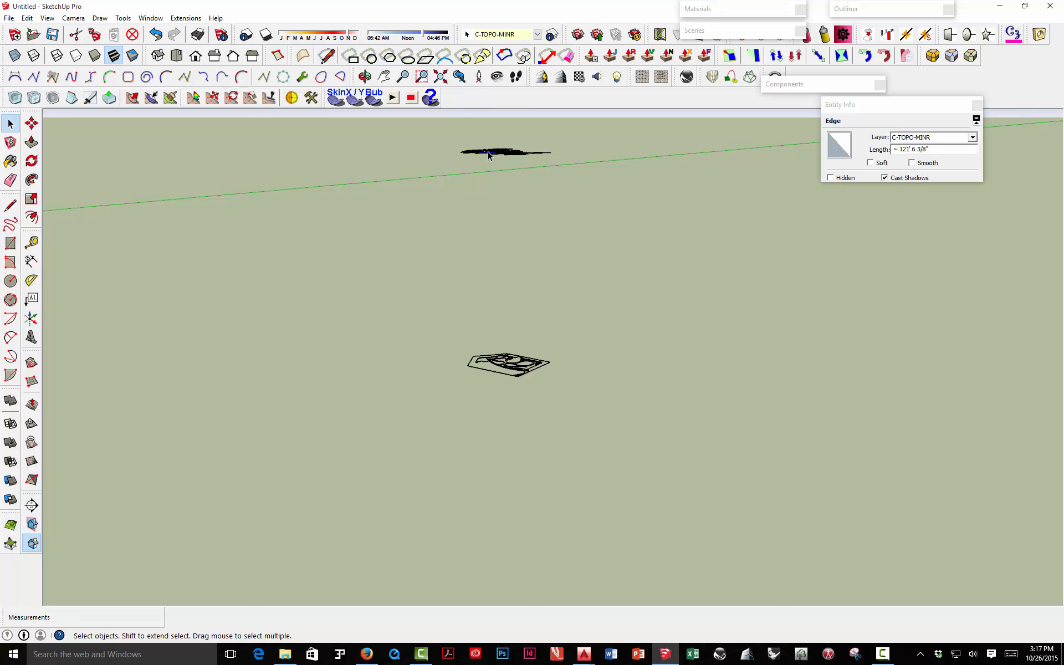
click(499, 151)
click(484, 362)
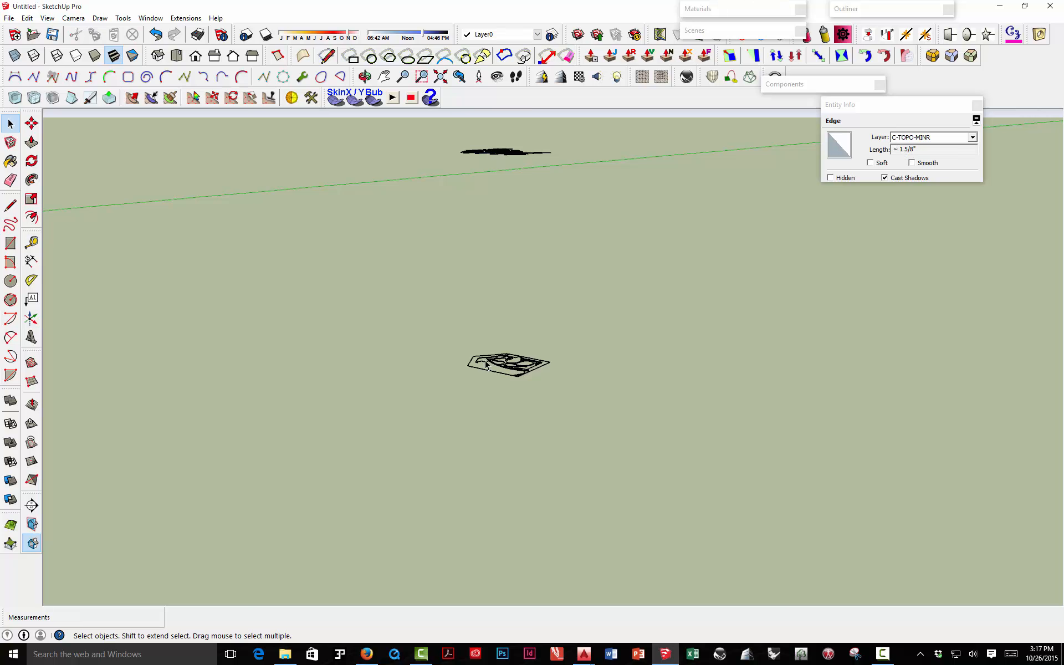
Step: Select all the flat site linework and compare it with the contour lines floating above it
click(490, 367)
drag(467, 337, 570, 395)
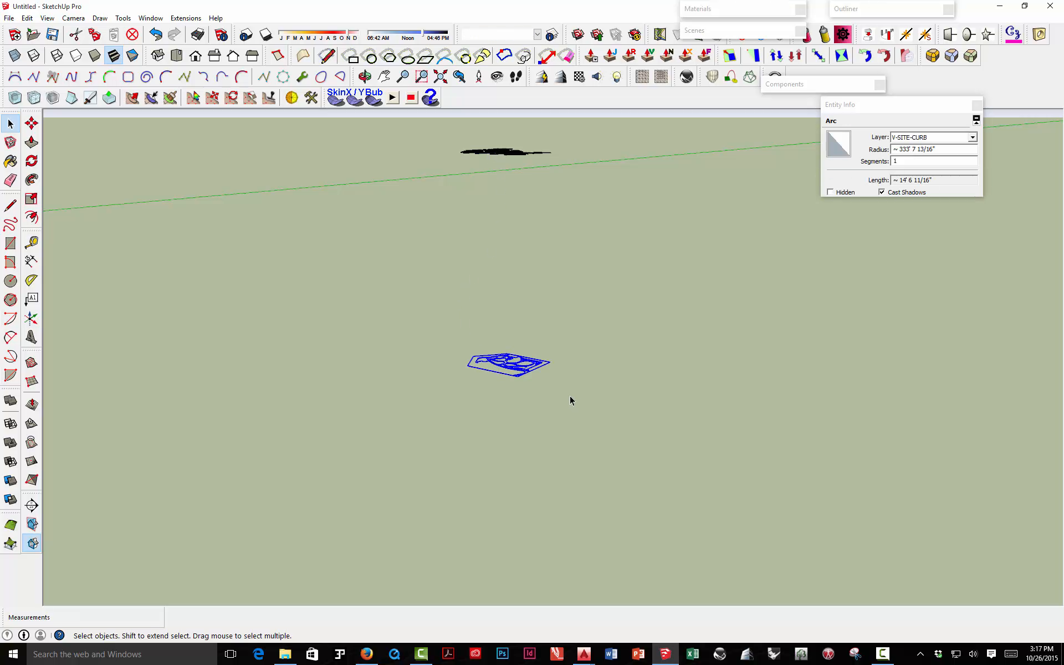
middle_drag(511, 243, 510, 271)
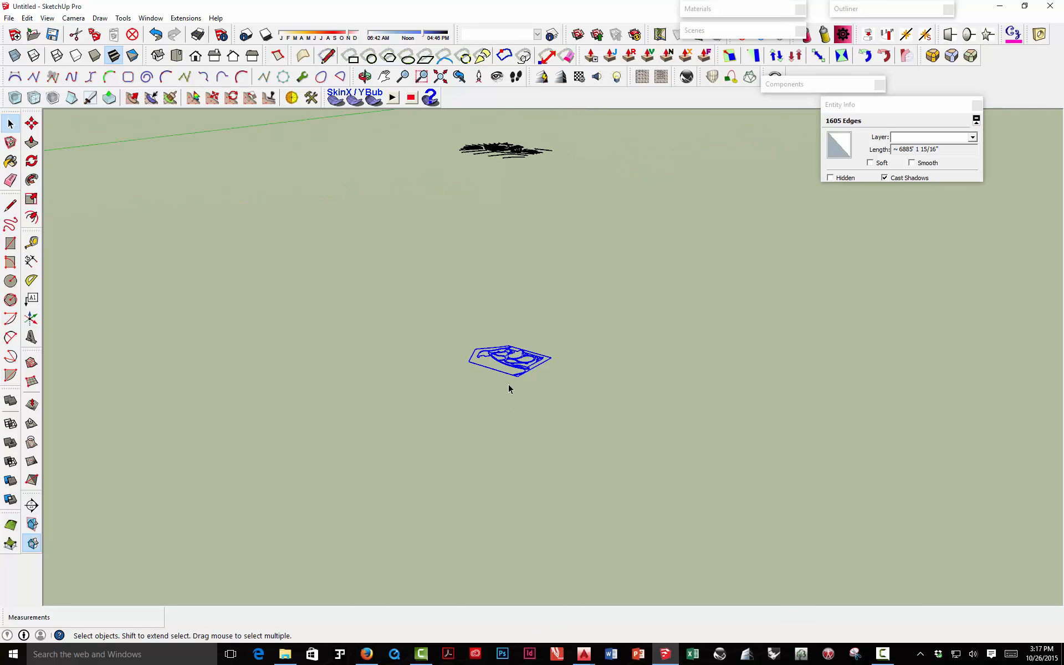
scroll(498, 366, up, 10)
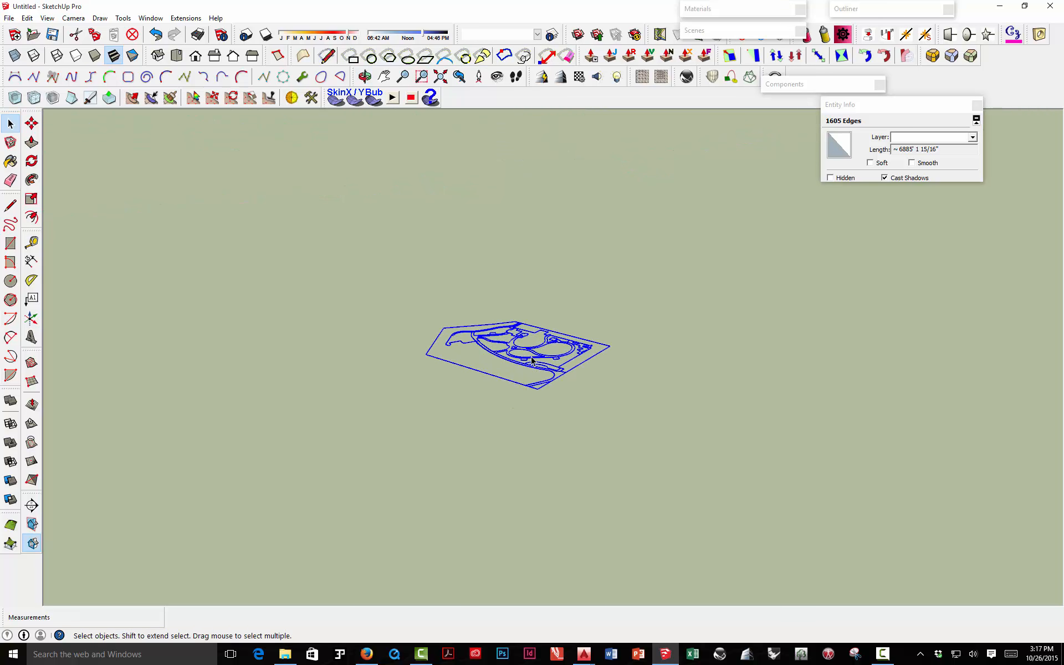
mouse_move(503, 379)
middle_down()
mouse_move(489, 351)
mouse_move(494, 366)
middle_up()
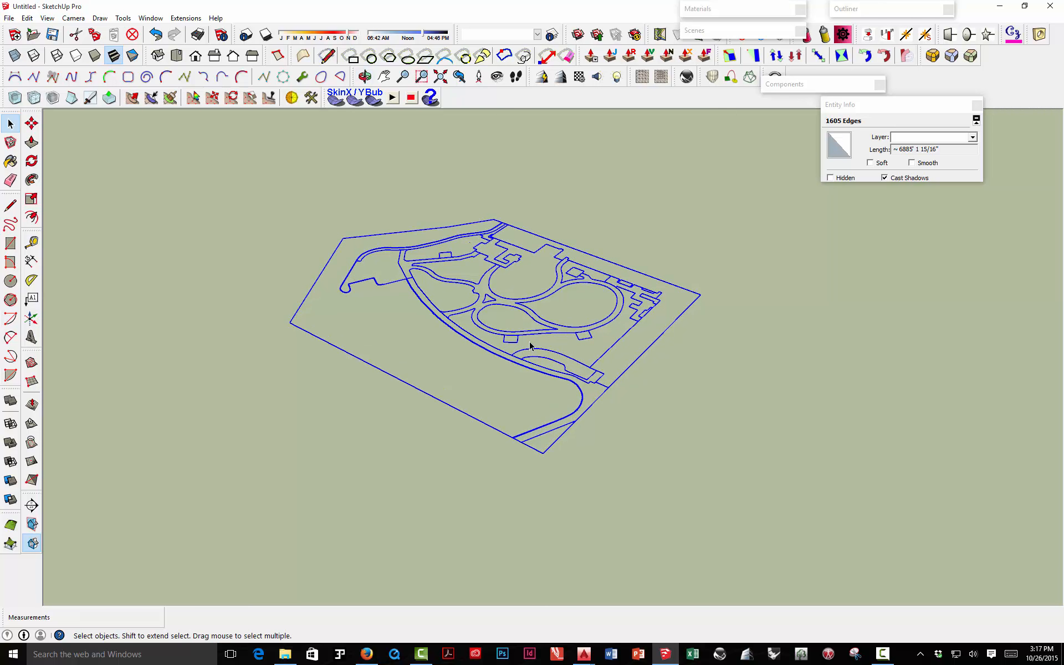
scroll(529, 346, down, 10)
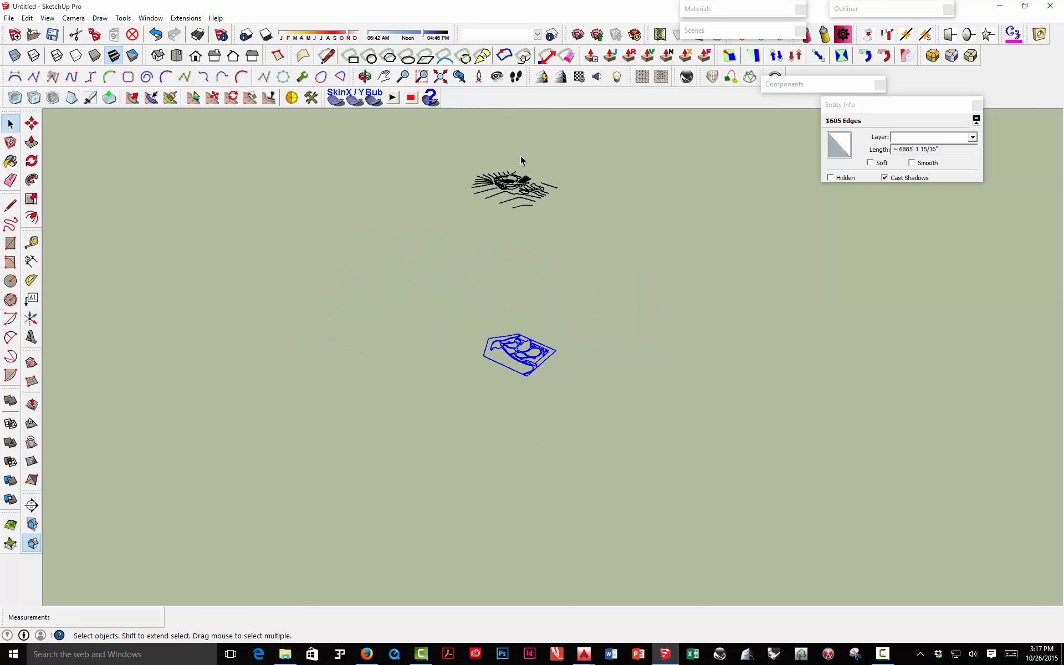
scroll(492, 244, up, 4)
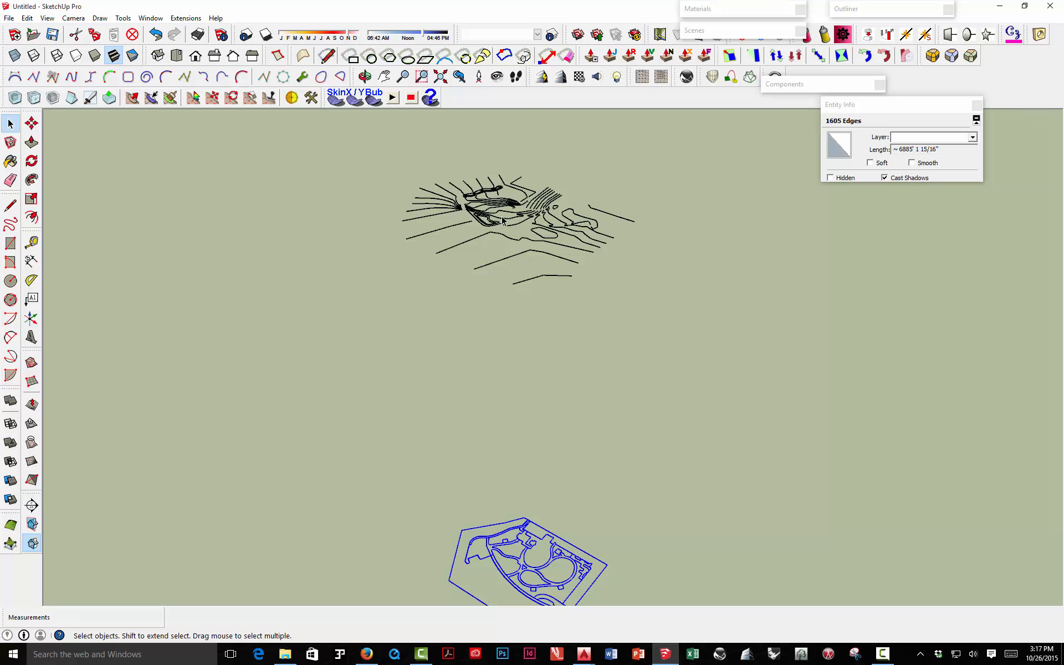
scroll(500, 220, down, 4)
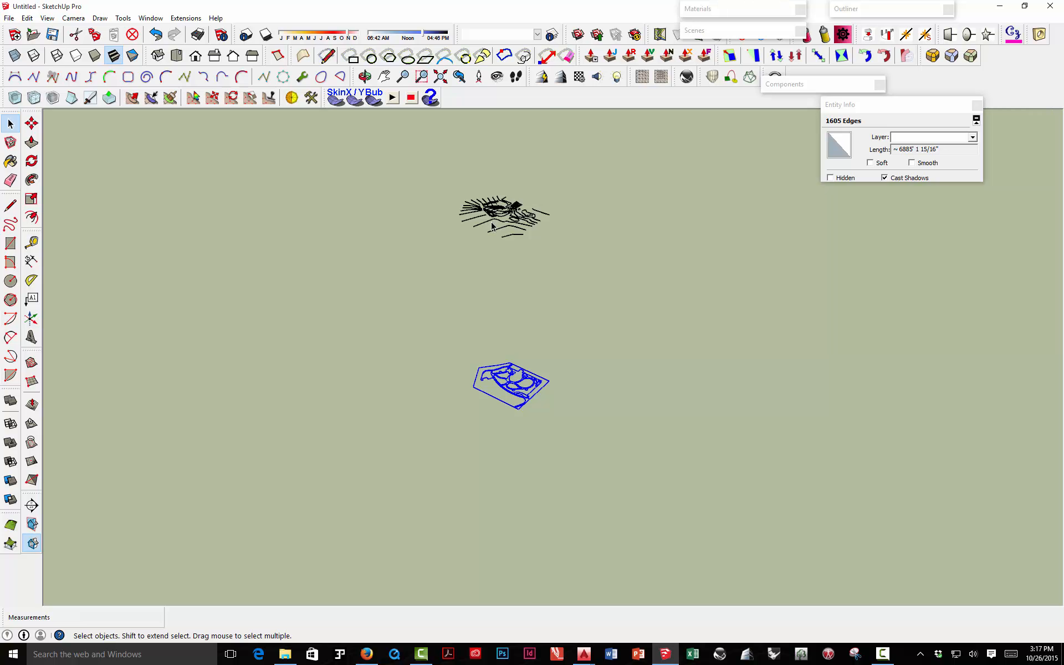
scroll(504, 364, up, 6)
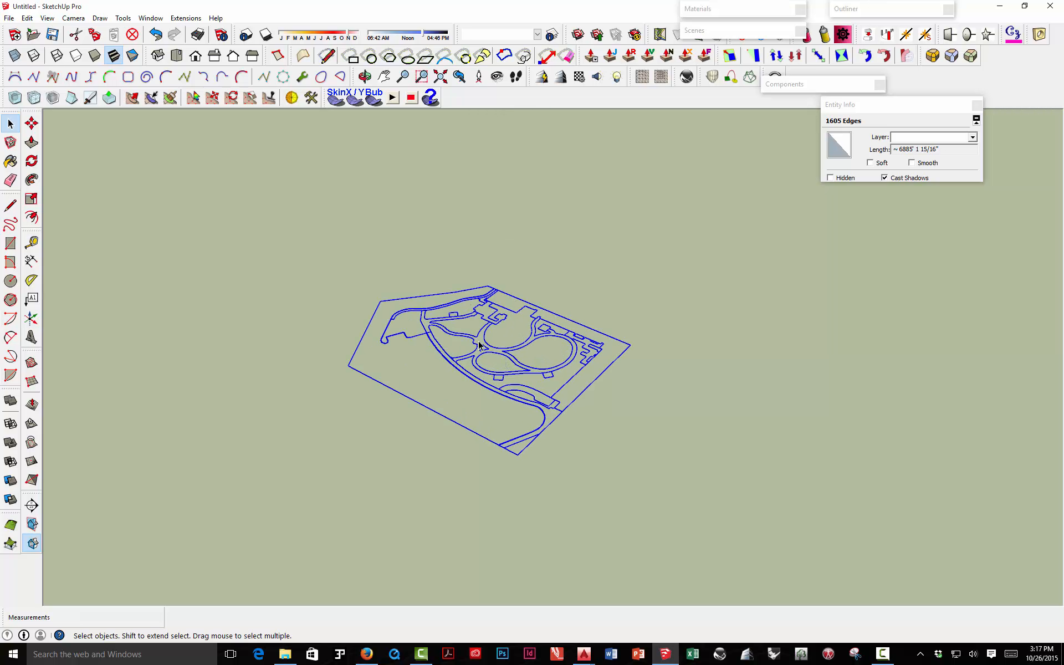
scroll(478, 344, up, 4)
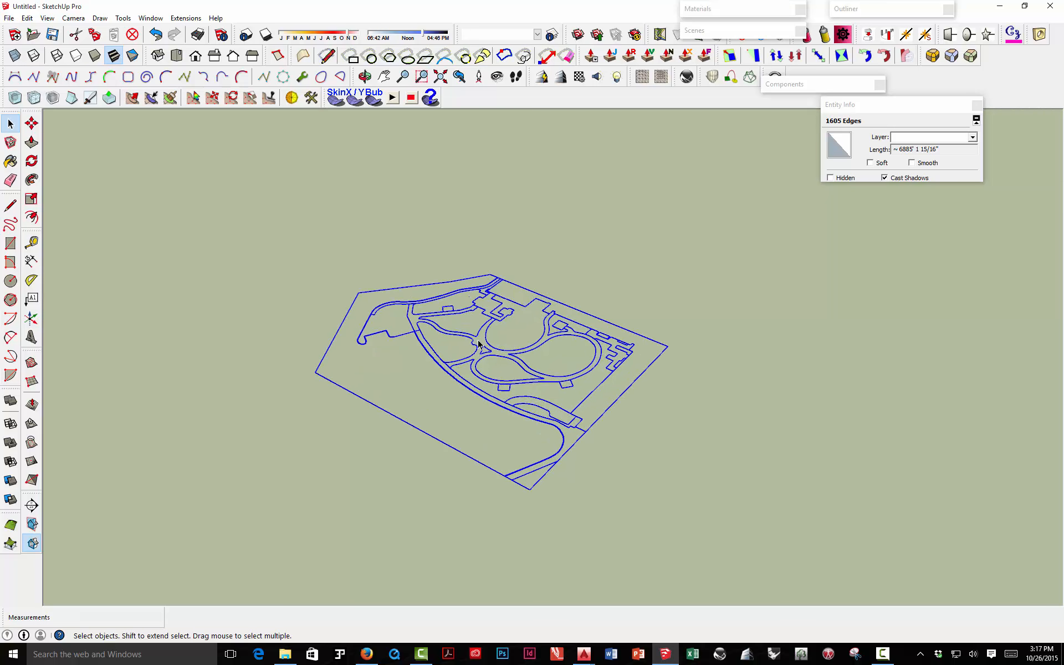
Step: Run Extend Close Lines on the selected site linework to close its small gaps
middle_drag(480, 343, 488, 227)
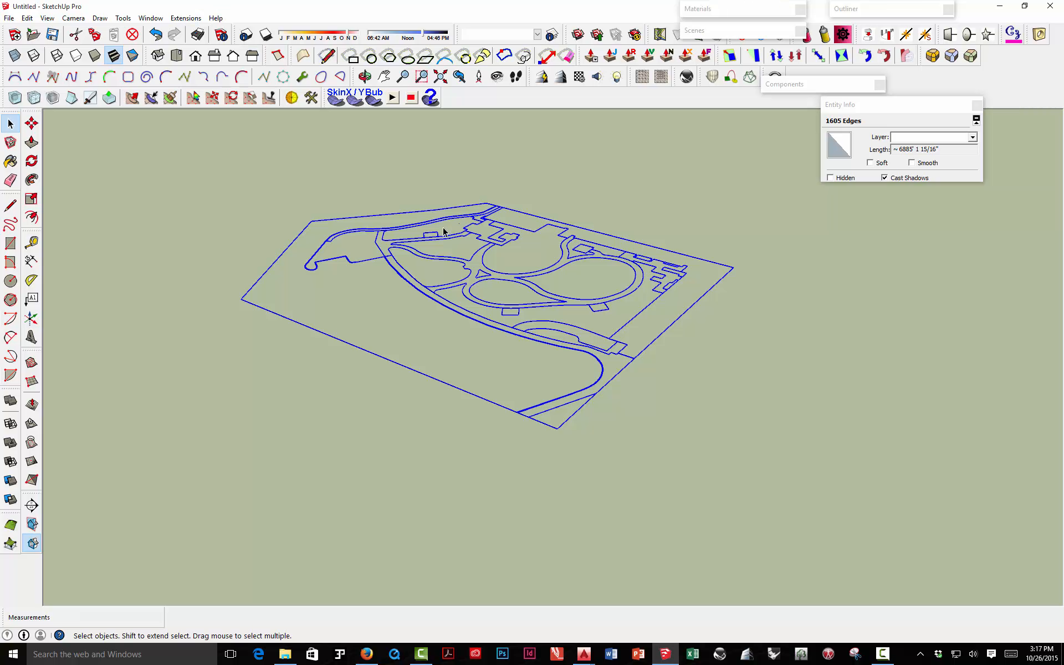
click(193, 21)
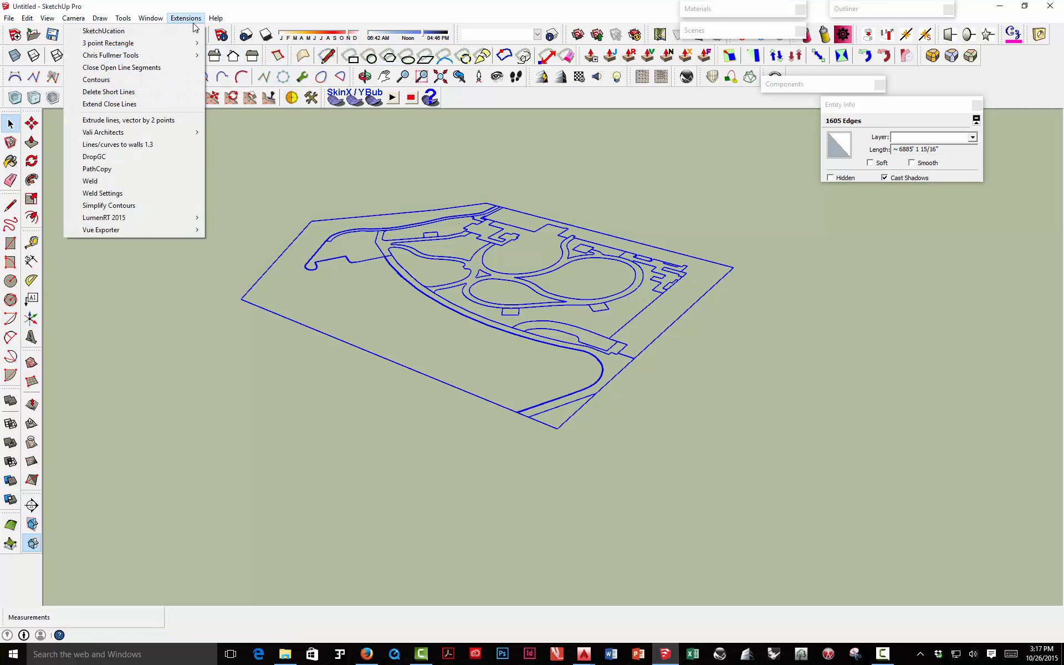
click(123, 104)
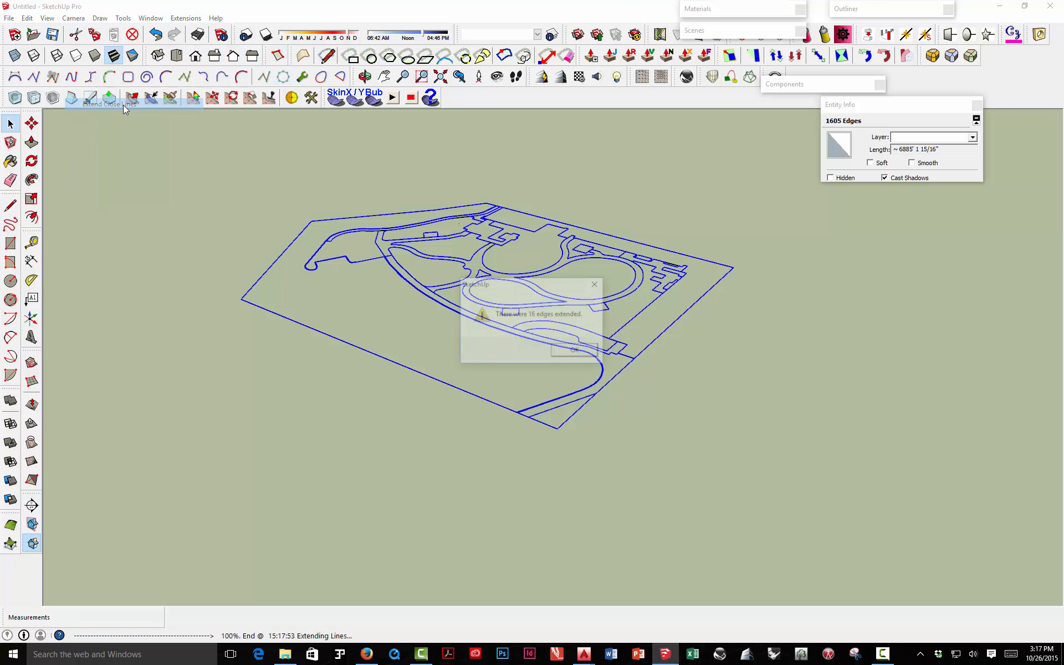
click(570, 351)
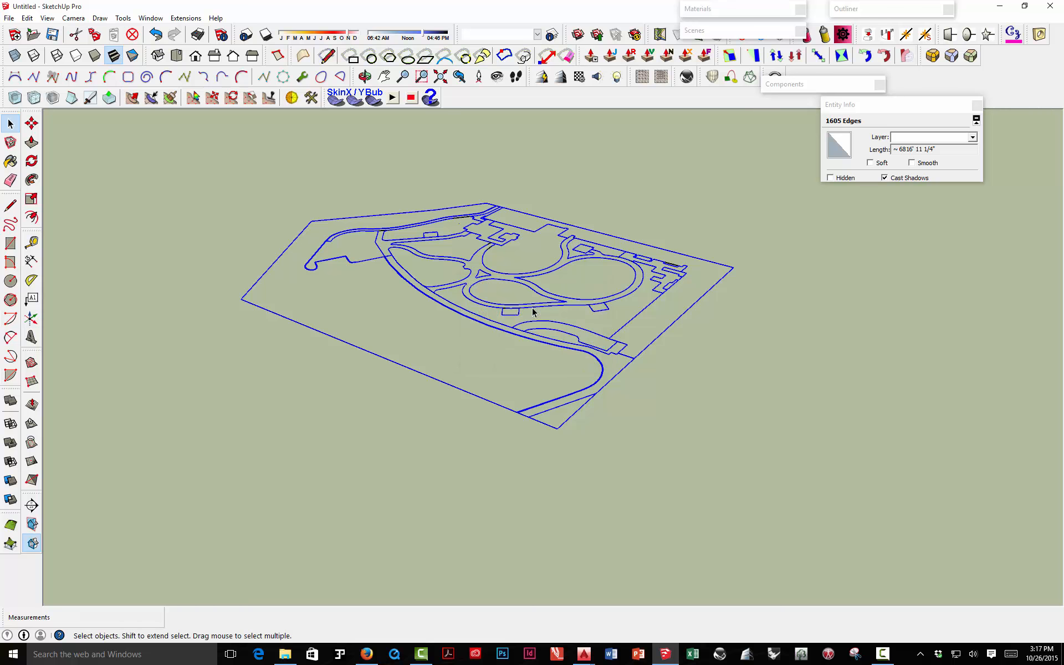
Step: Reselect all the extended site linework and generate faces from it
drag(246, 151, 749, 473)
drag(178, 140, 756, 481)
scroll(484, 308, up, 5)
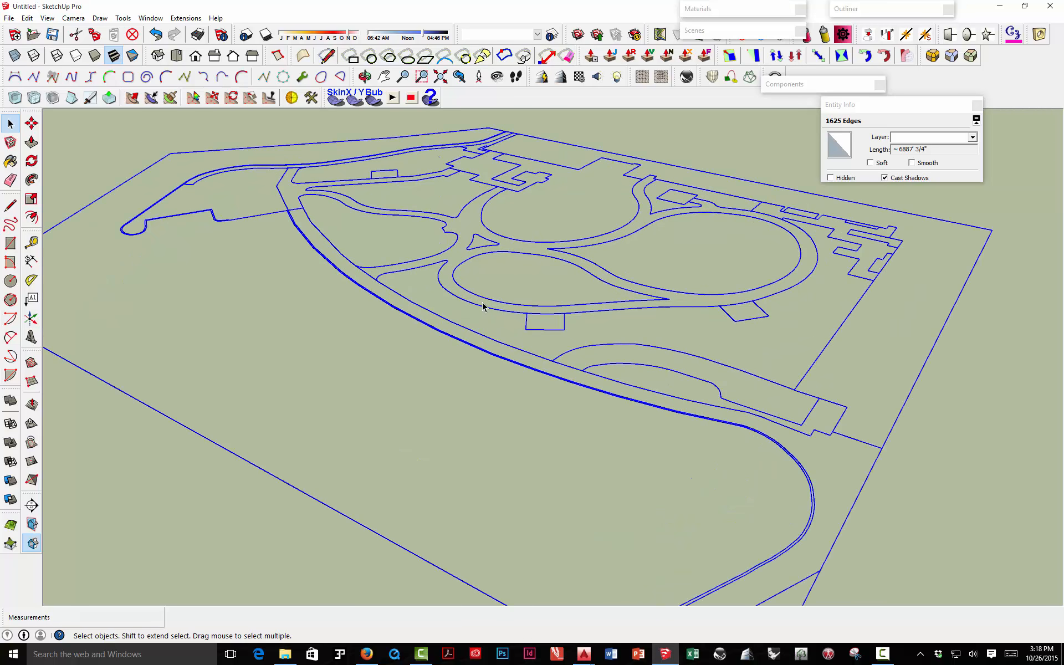
scroll(482, 309, down, 5)
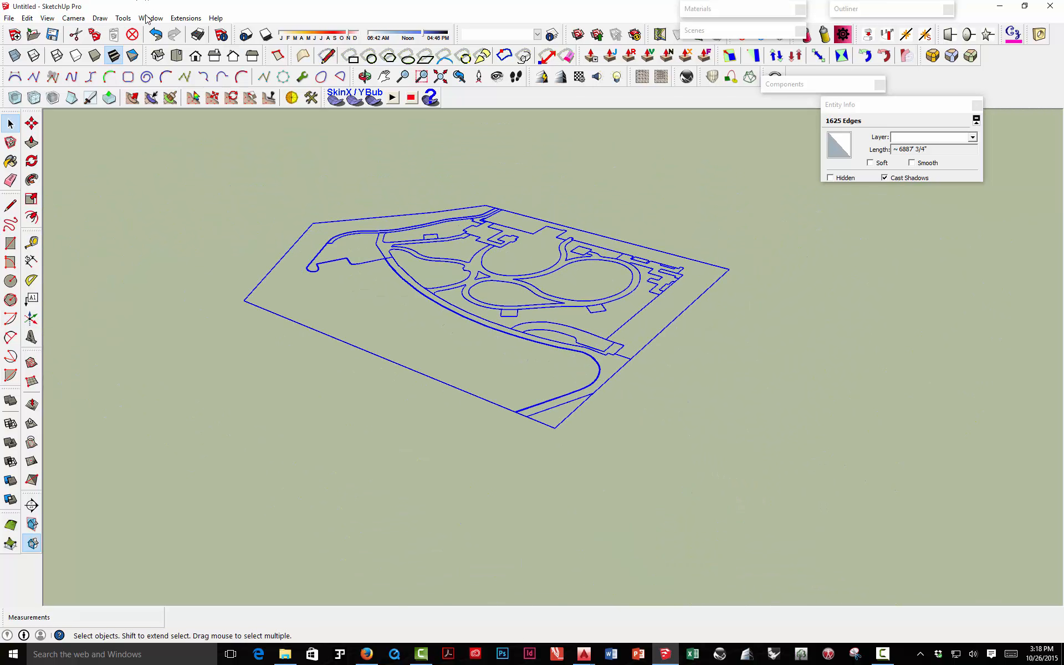
click(186, 17)
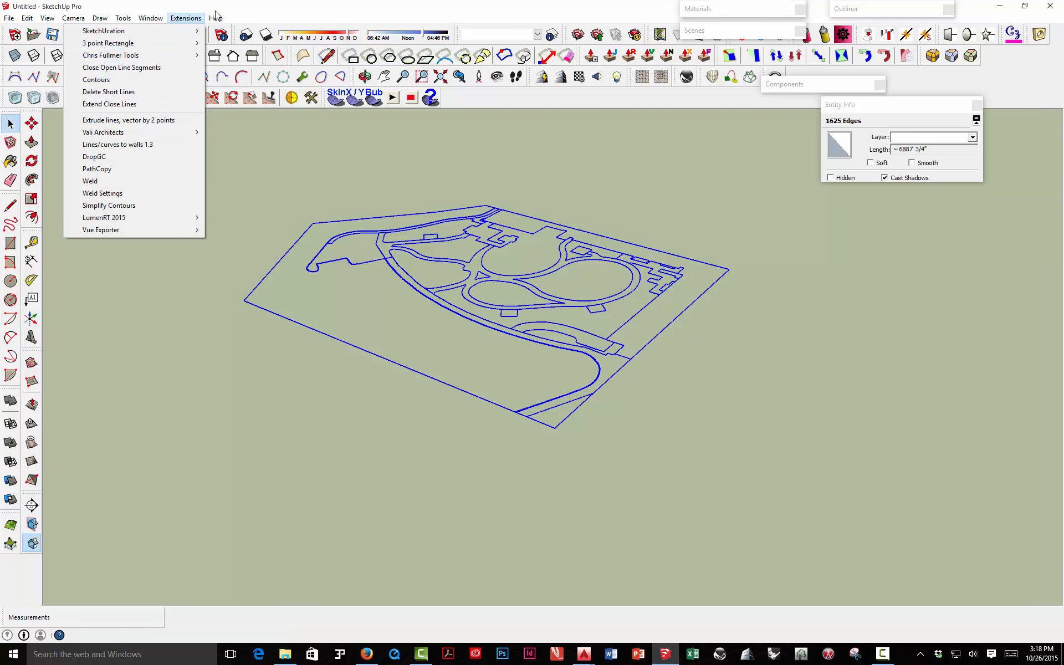
click(253, 11)
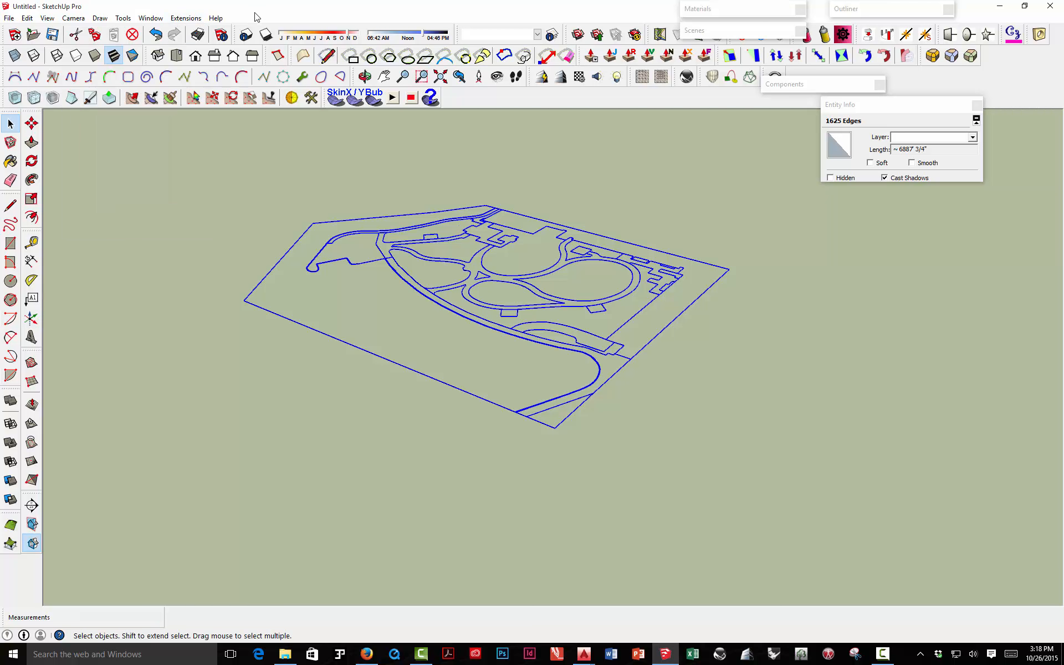
right_click(393, 273)
click(443, 451)
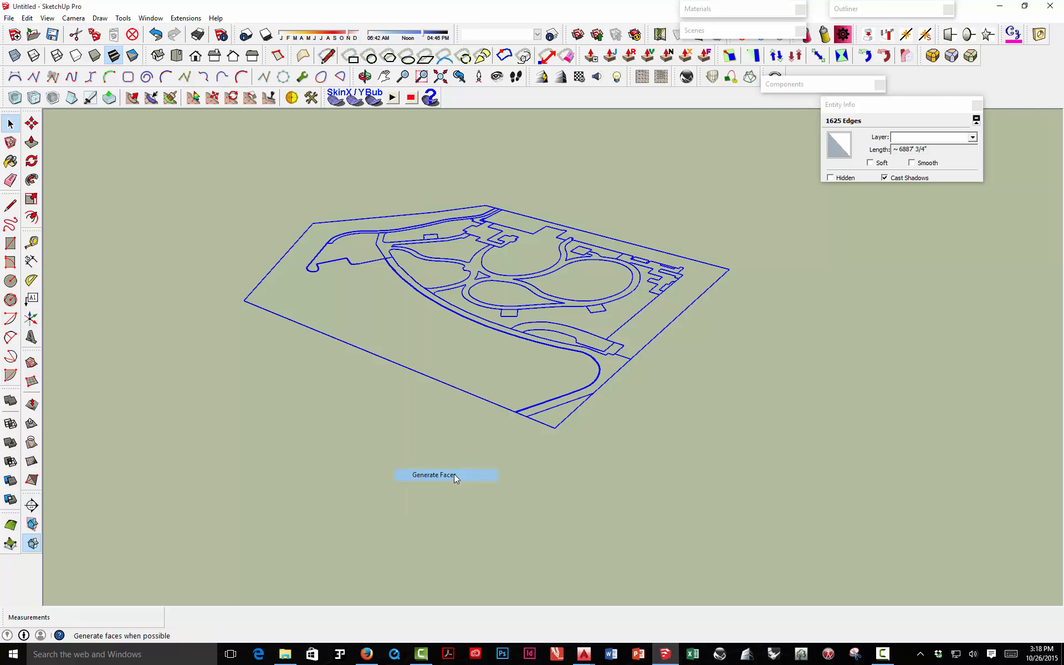
Step: Select all the site edges and new faces, run Intersect Faces on them, and clear the selection
middle_drag(440, 372, 466, 408)
scroll(515, 301, down, 3)
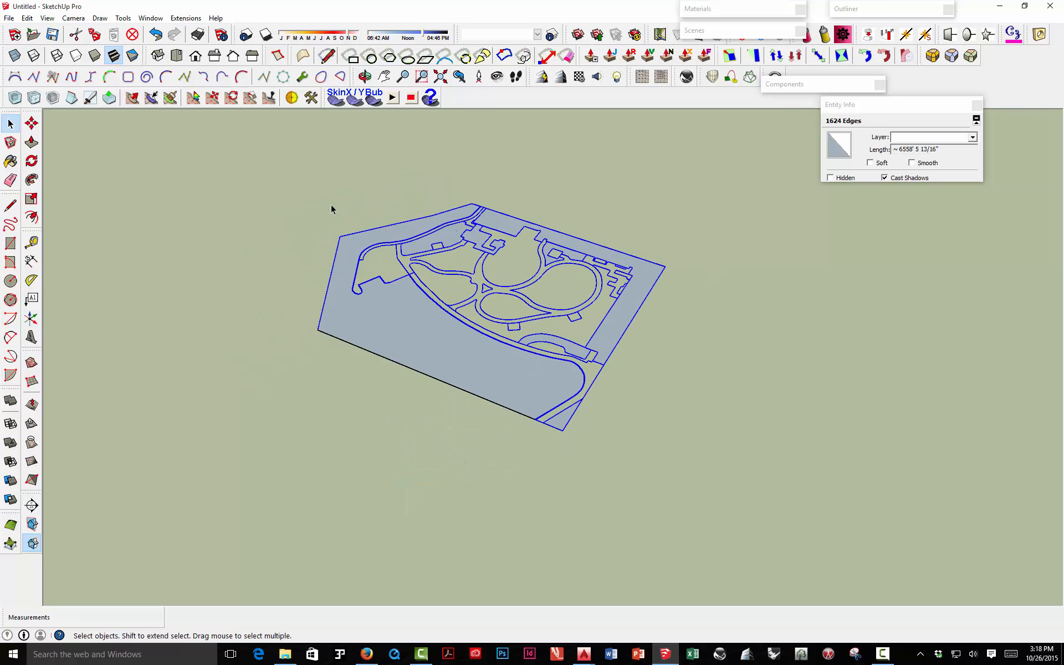
click(265, 150)
drag(265, 149, 749, 521)
right_click(472, 345)
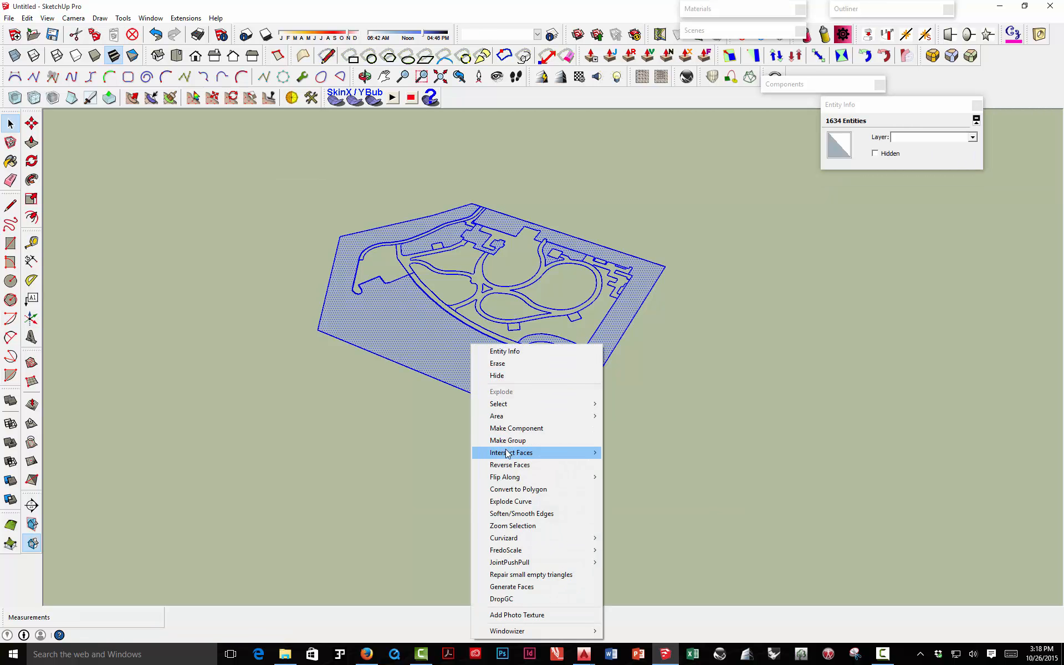
mouse_move(493, 456)
click(455, 465)
click(458, 420)
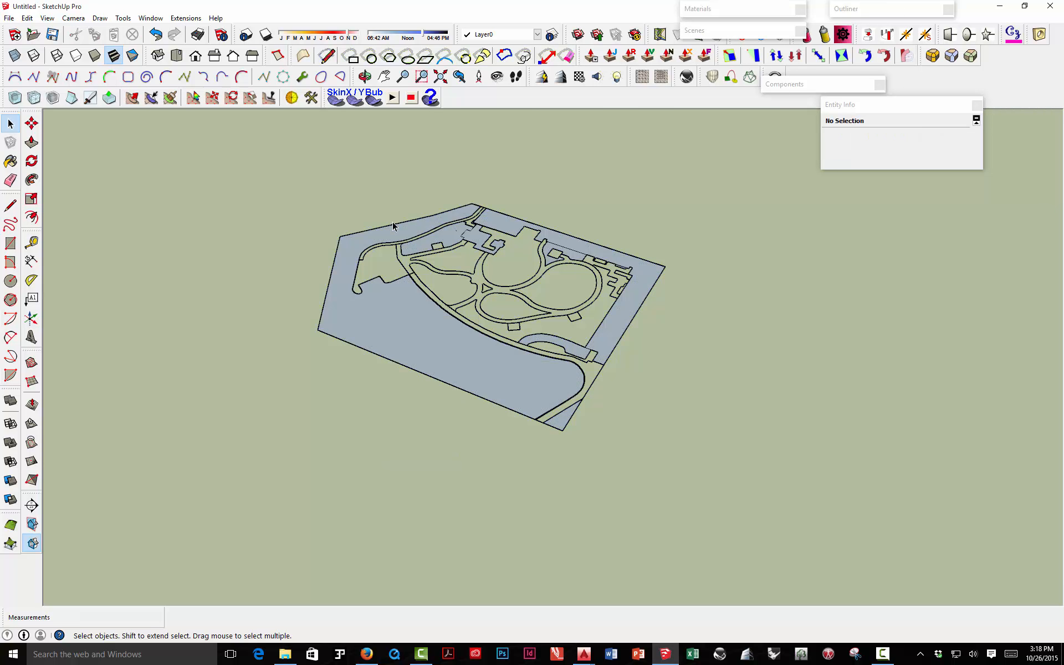
Step: Reselect the whole intersected site and run Generate Faces again to fill the areas still open
drag(292, 170, 689, 506)
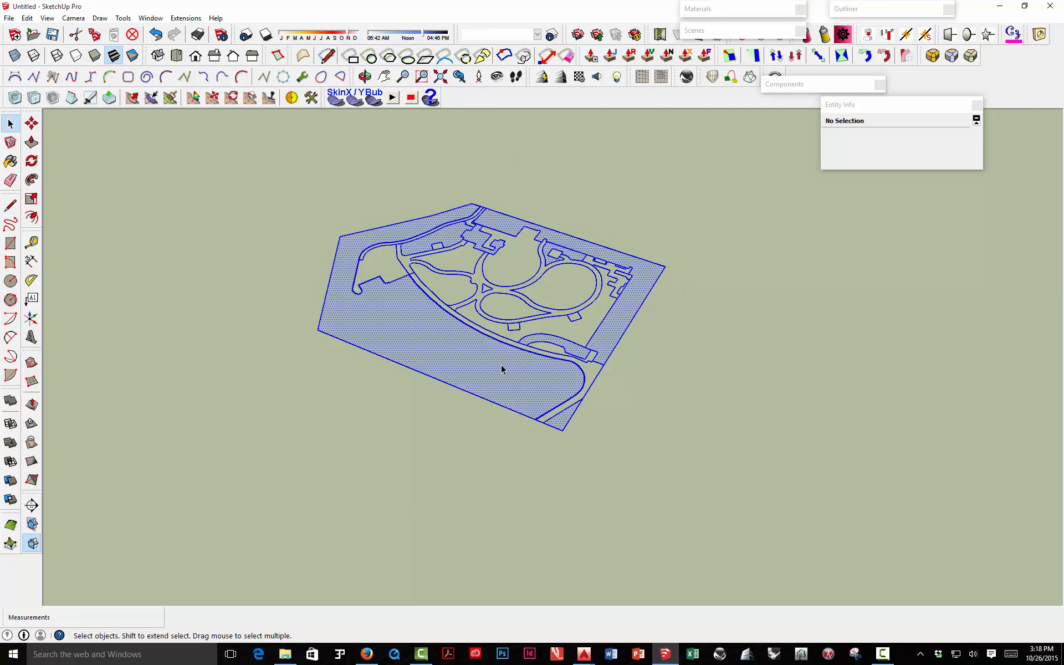
right_click(505, 372)
click(542, 311)
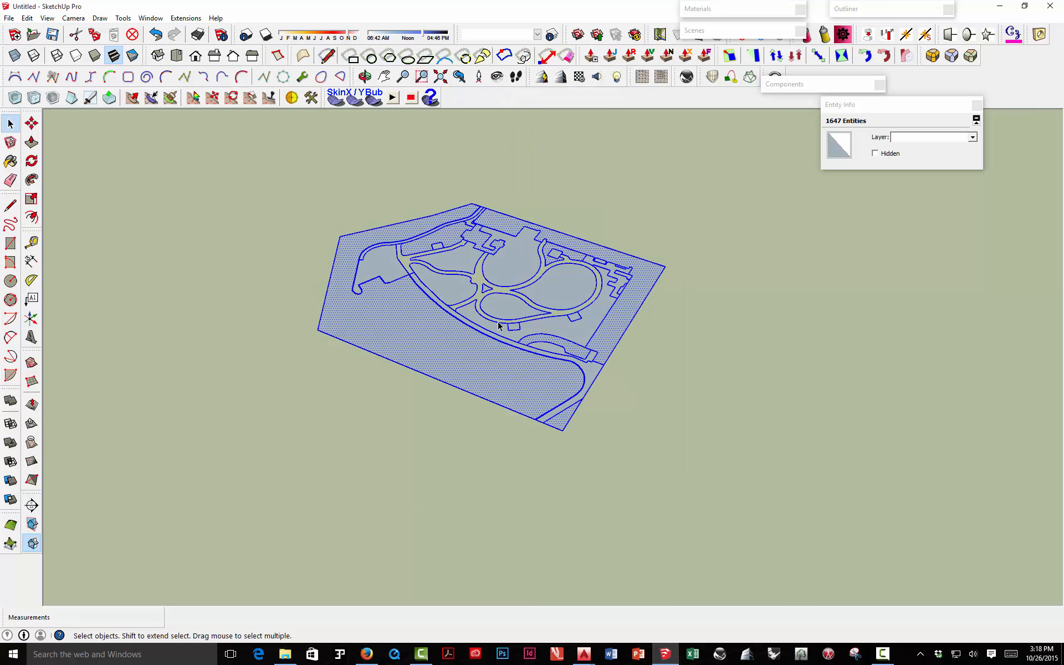
Step: Examine the planting areas and building outlines for separate faces, and look for areas such as the paths that lack one
click(382, 265)
scroll(443, 283, up, 3)
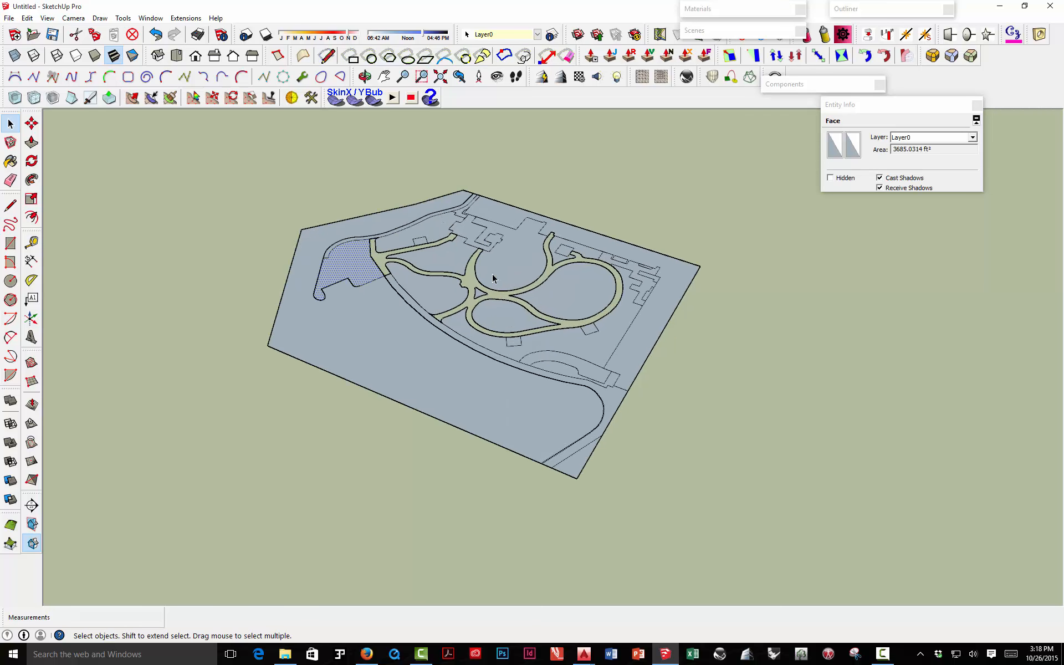
middle_drag(465, 281, 285, 186)
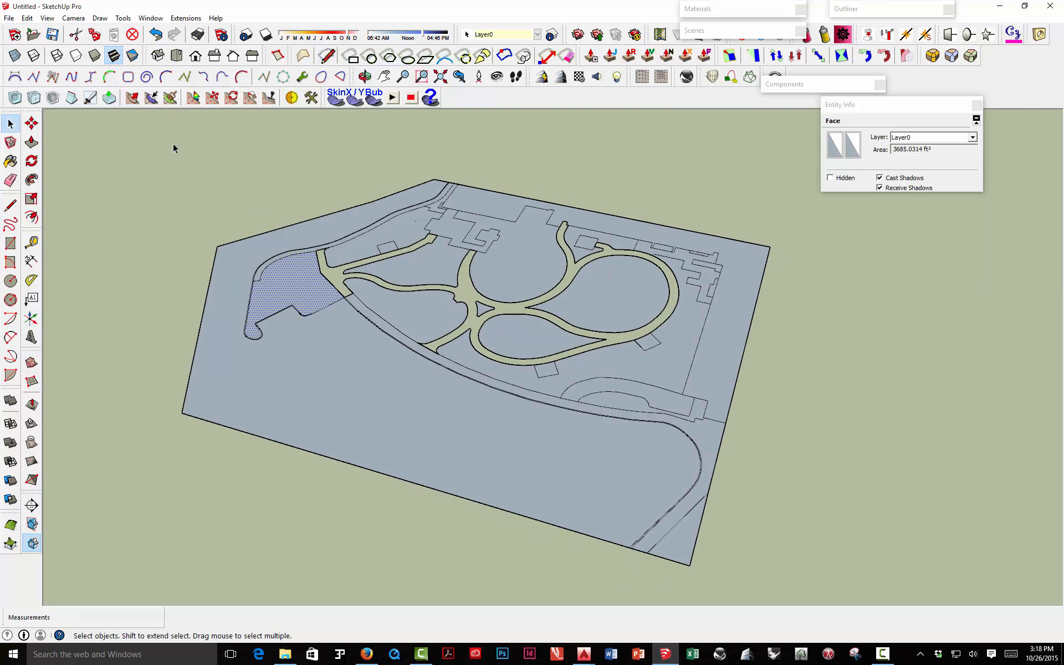
click(421, 223)
scroll(421, 225, up, 6)
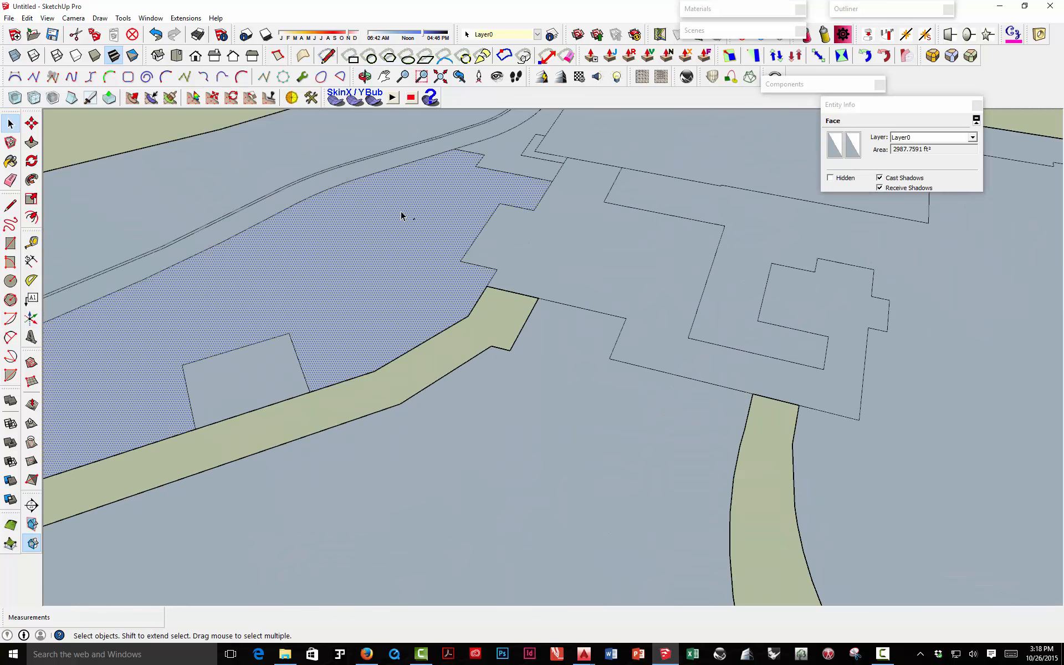
click(416, 235)
scroll(415, 211, down, 6)
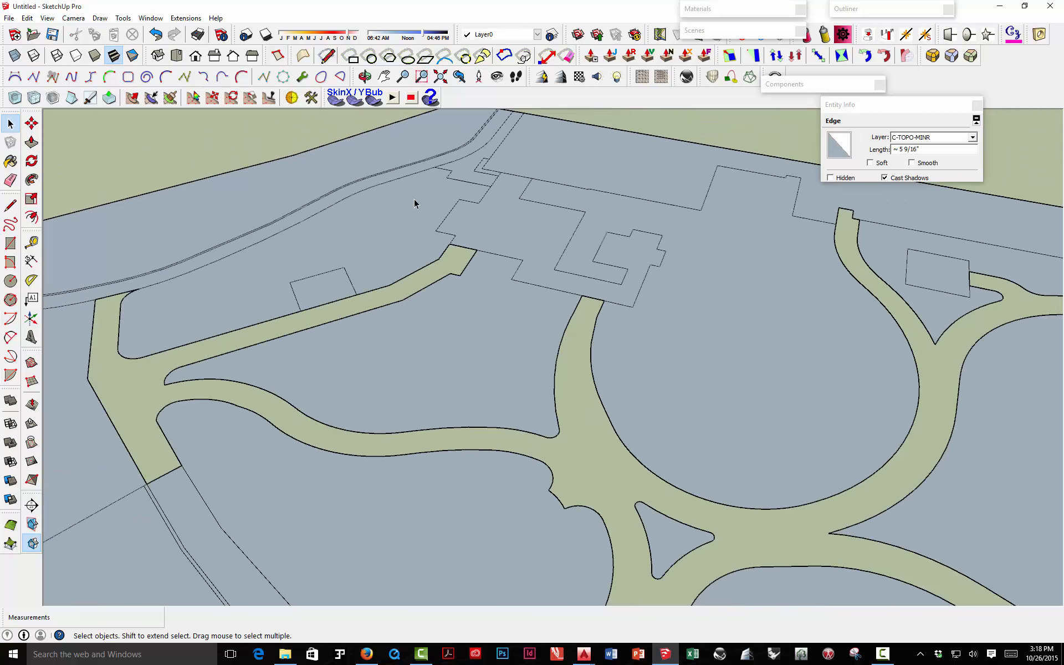
scroll(442, 216, down, 5)
Step: Select the whole site, run Delete Short Lines on it, and generate faces for the remaining openings
drag(310, 197, 746, 528)
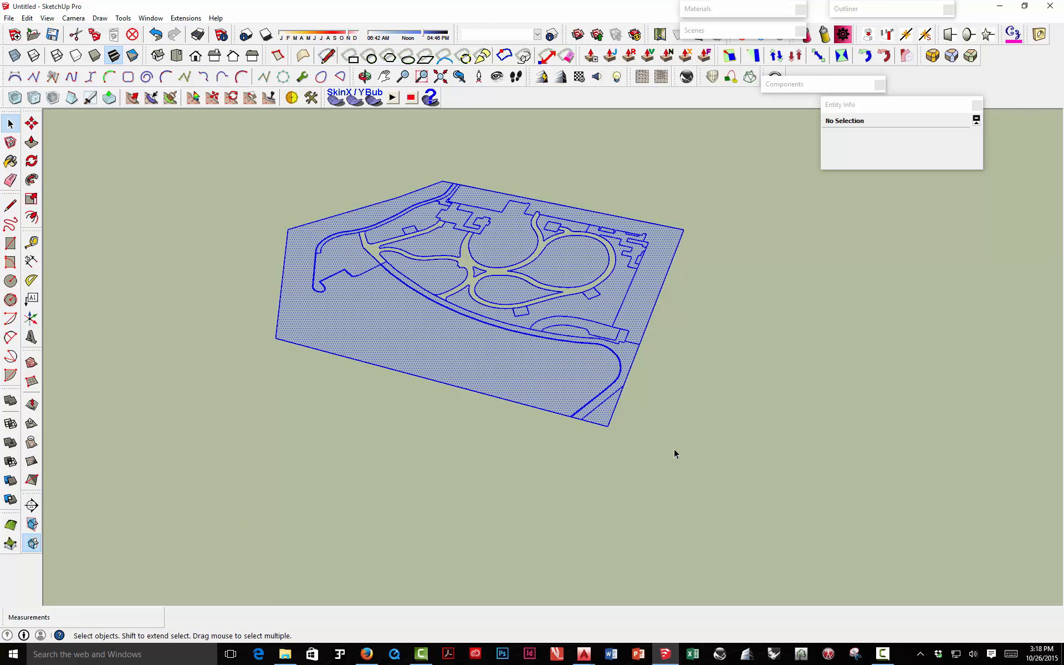
click(184, 20)
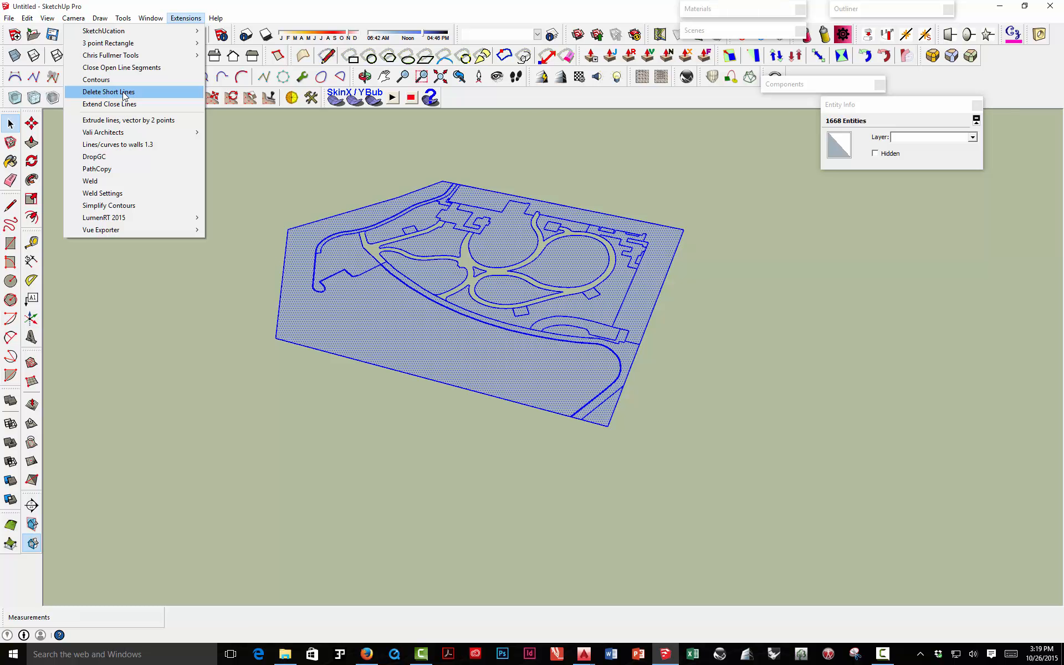
click(123, 96)
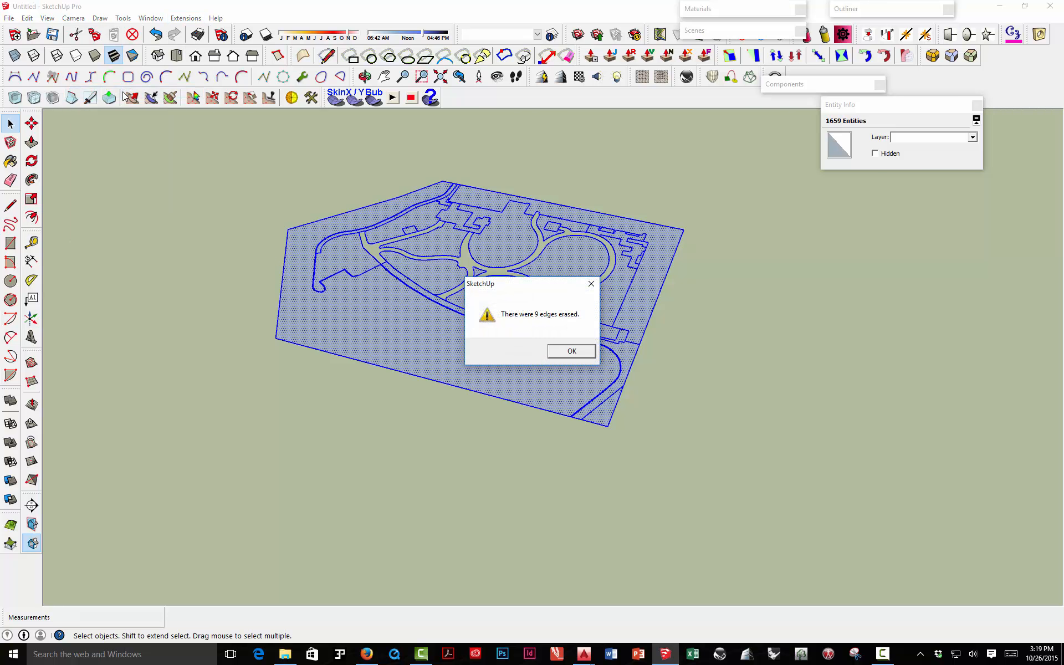
click(563, 355)
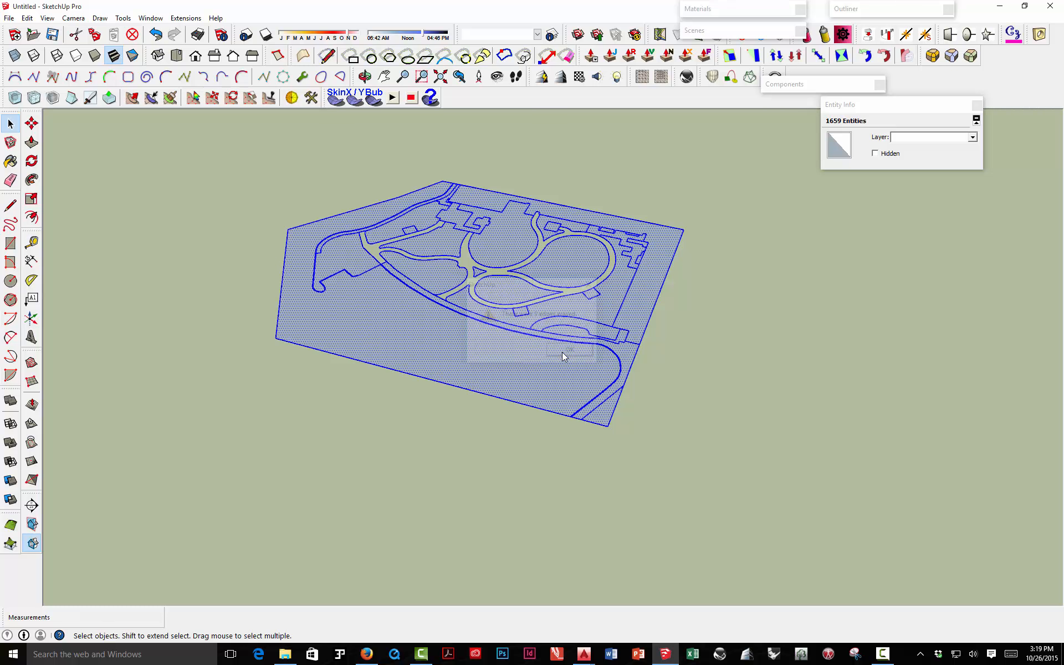
right_click(412, 326)
click(450, 564)
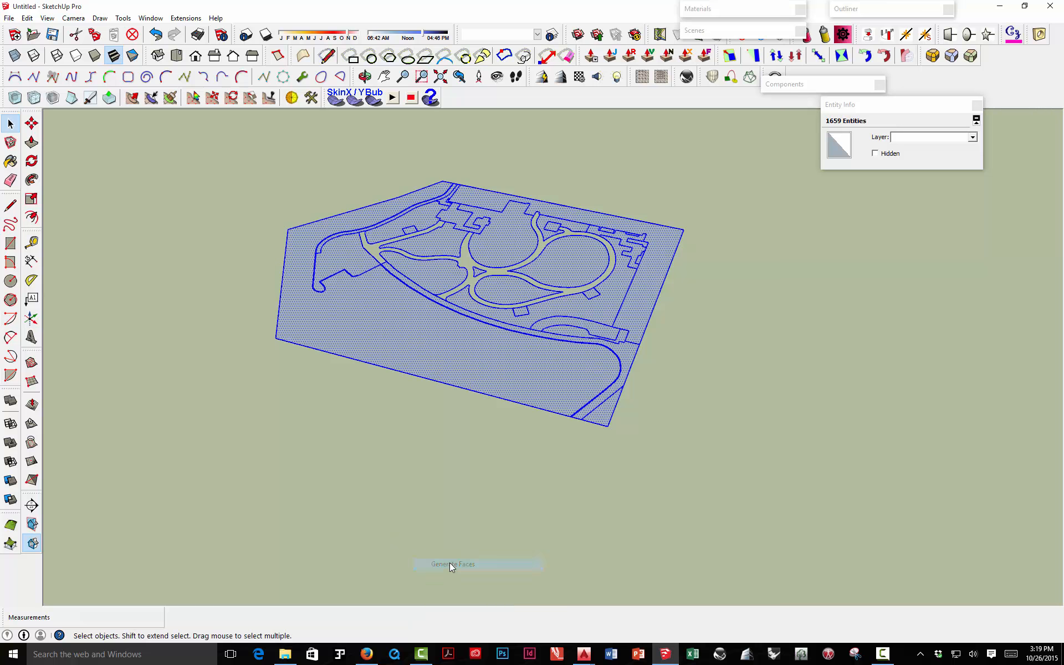
Step: Check the regenerated surfaces one by one, picking planting beds, paths and the outer ground to see whether each is a separate face
click(496, 254)
click(452, 276)
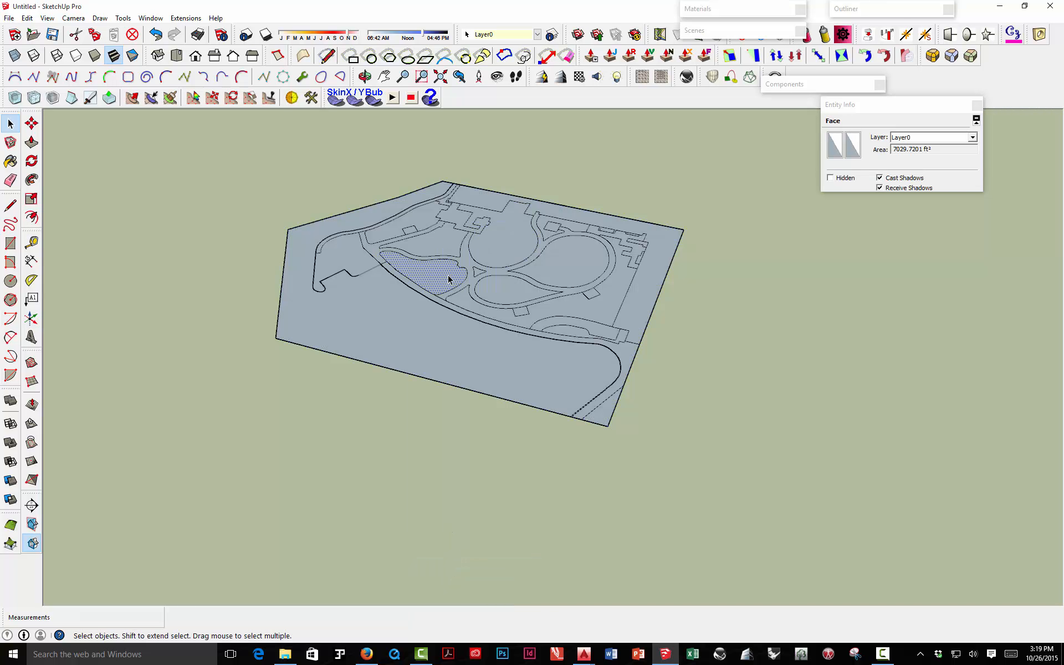
click(421, 241)
click(357, 252)
click(303, 262)
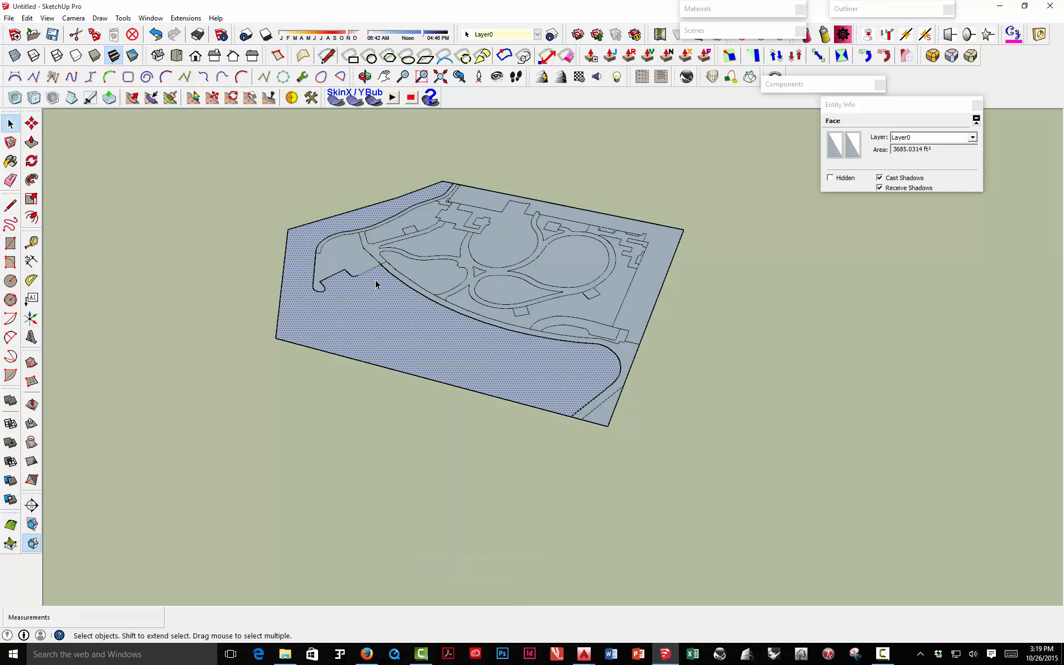
scroll(377, 279, up, 5)
click(415, 257)
click(484, 254)
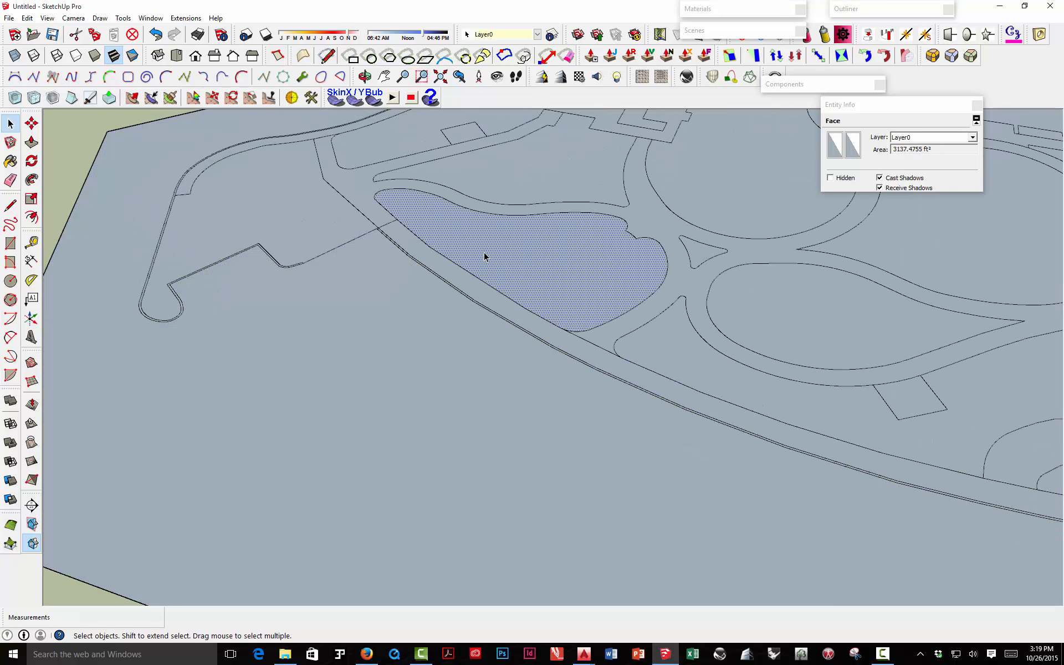
Step: Check the remaining planting beds, the curved corner area, the central circle and the entry path for separate faces
click(661, 307)
click(780, 321)
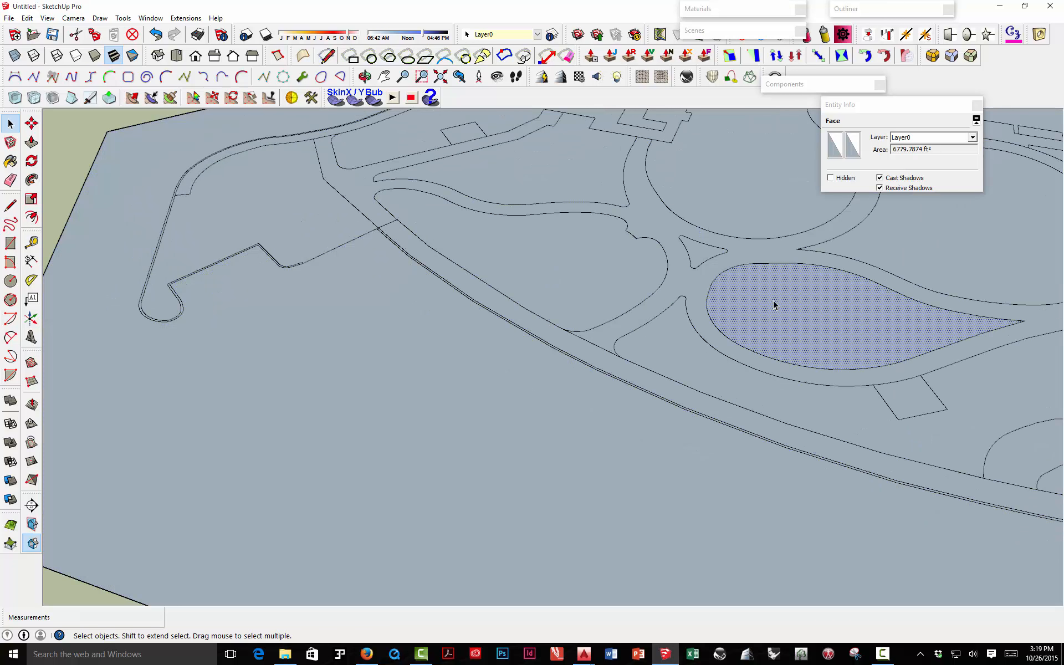
shift+middle_drag(748, 313, 542, 347)
scroll(542, 346, down, 3)
click(740, 399)
click(740, 329)
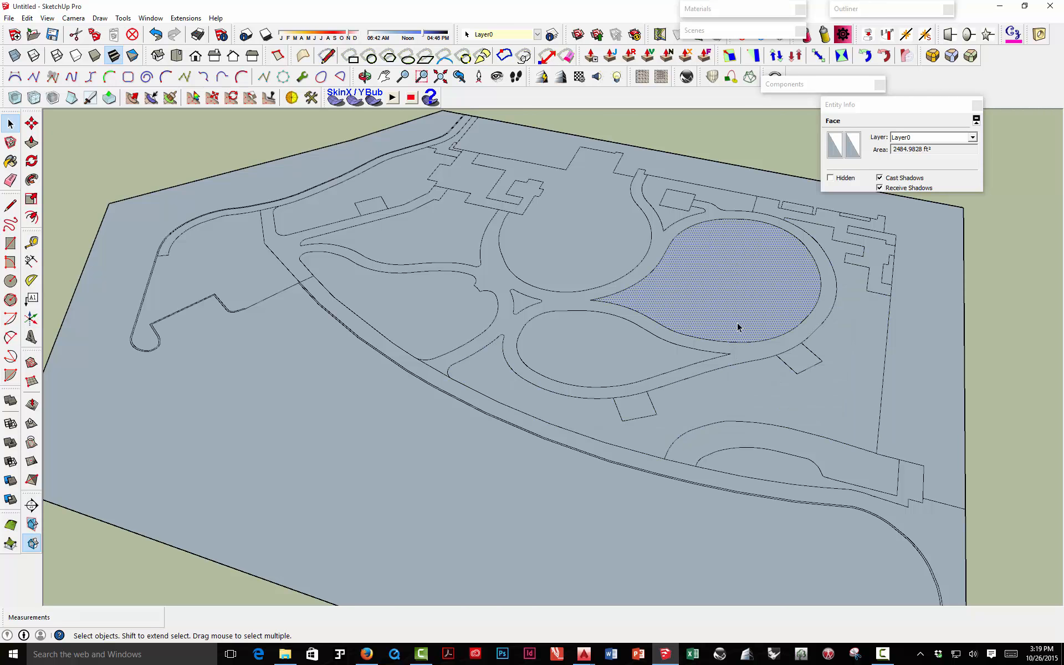
click(898, 368)
click(867, 471)
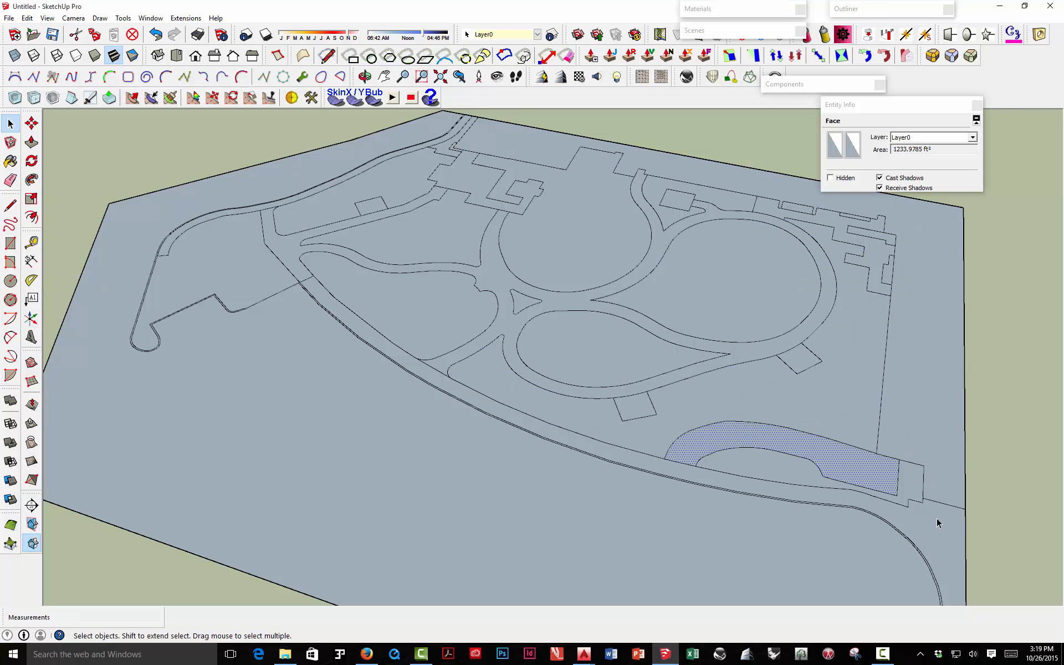
click(938, 517)
click(807, 427)
click(774, 467)
click(611, 247)
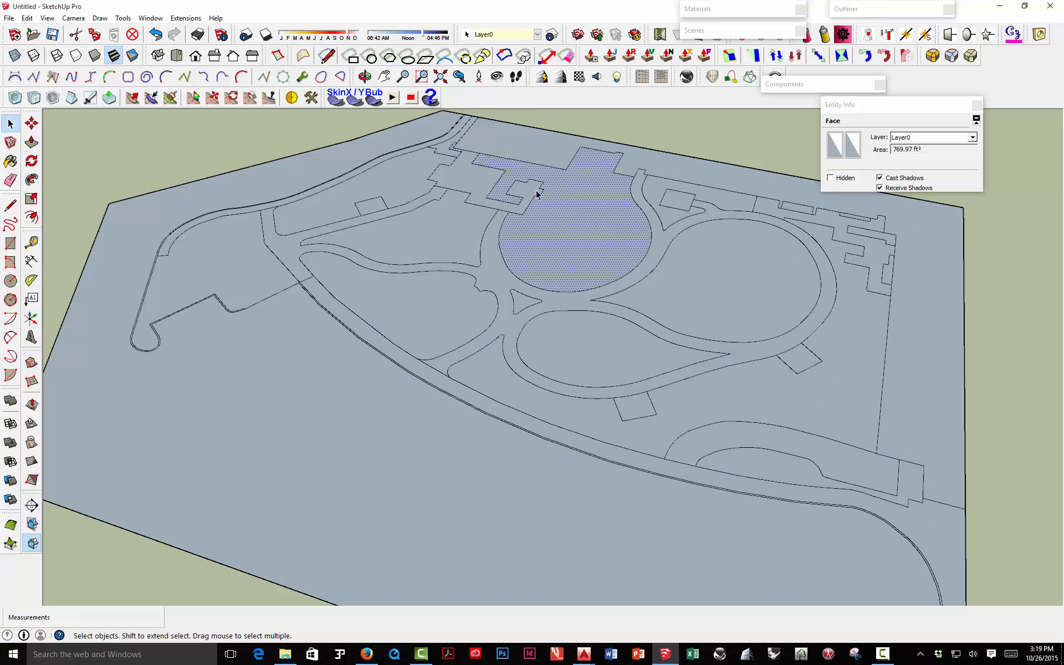
click(493, 136)
scroll(450, 139, up, 3)
scroll(449, 140, up, 1)
click(437, 162)
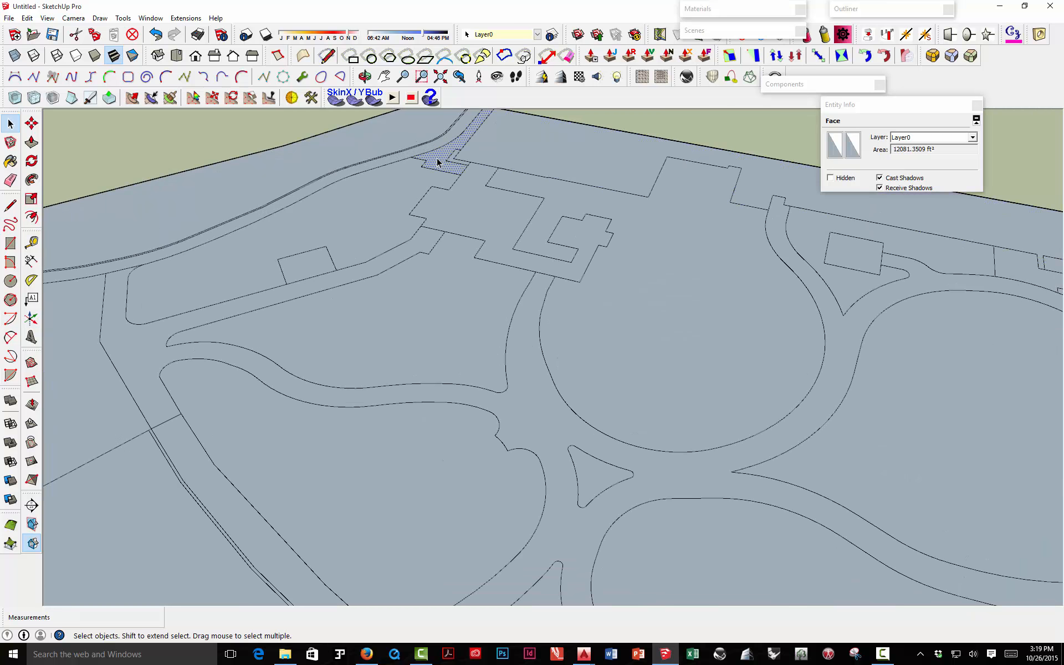
Step: Select the entire site plane with all its linework and move it straight up, closer beneath the contour lines
scroll(434, 168, down, 10)
middle_drag(457, 223, 449, 266)
drag(277, 145, 637, 396)
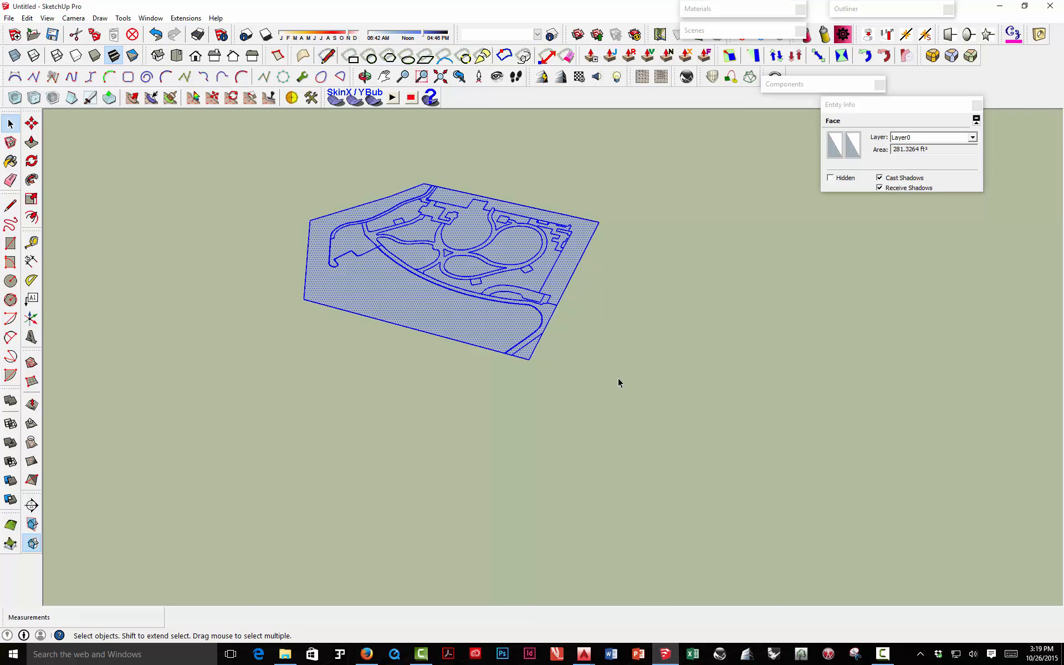
middle_drag(617, 378, 620, 477)
scroll(517, 398, down, 5)
scroll(515, 395, down, 2)
middle_drag(515, 395, 509, 356)
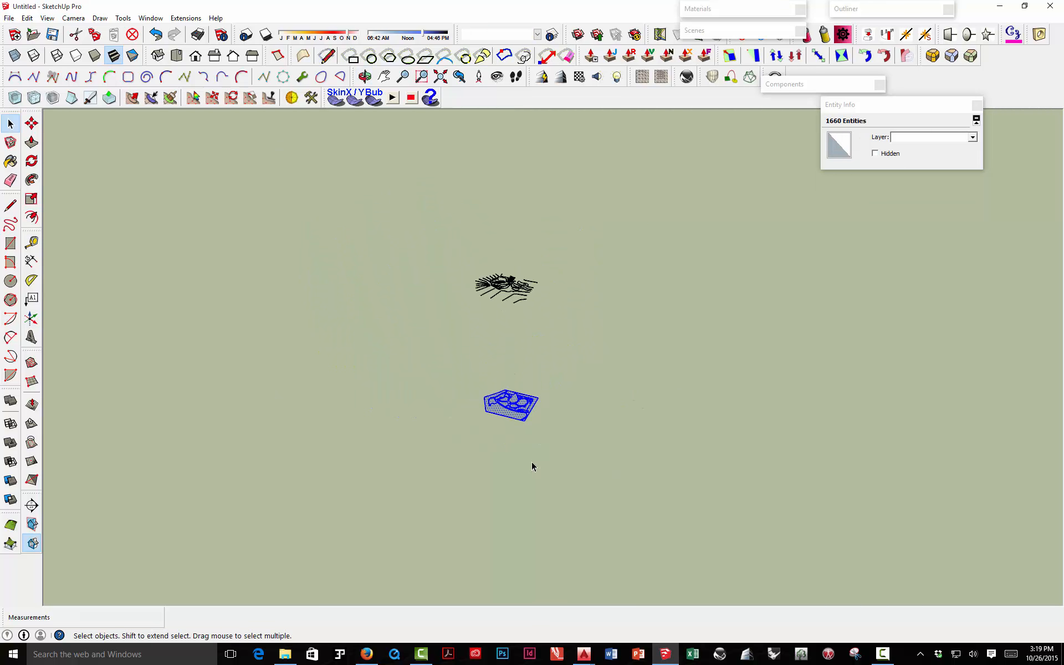
key(m)
click(524, 421)
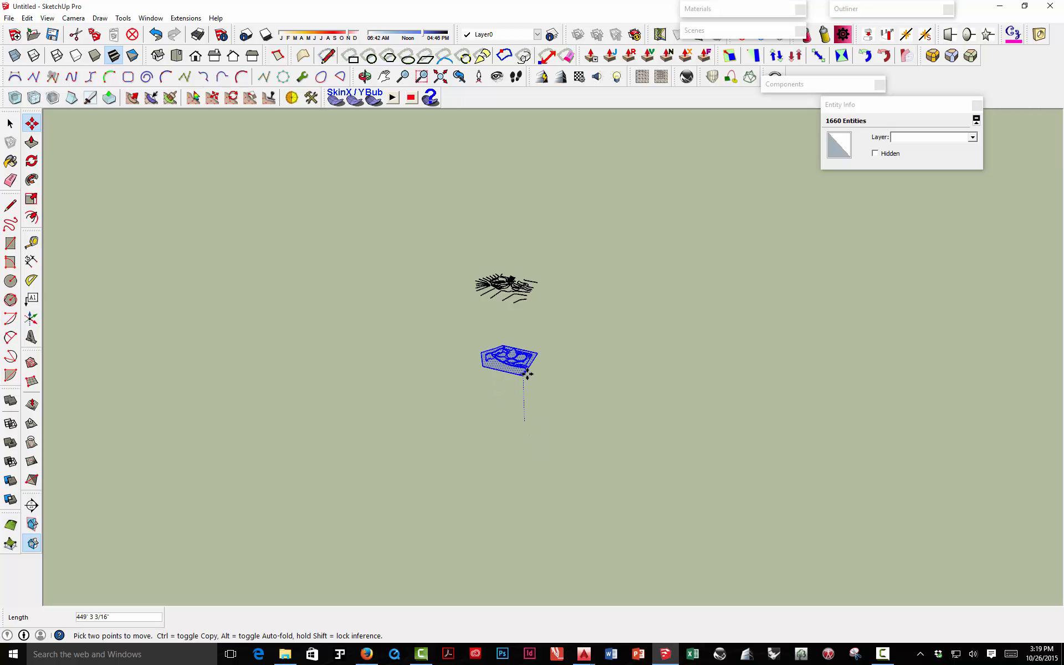
click(525, 353)
key(space)
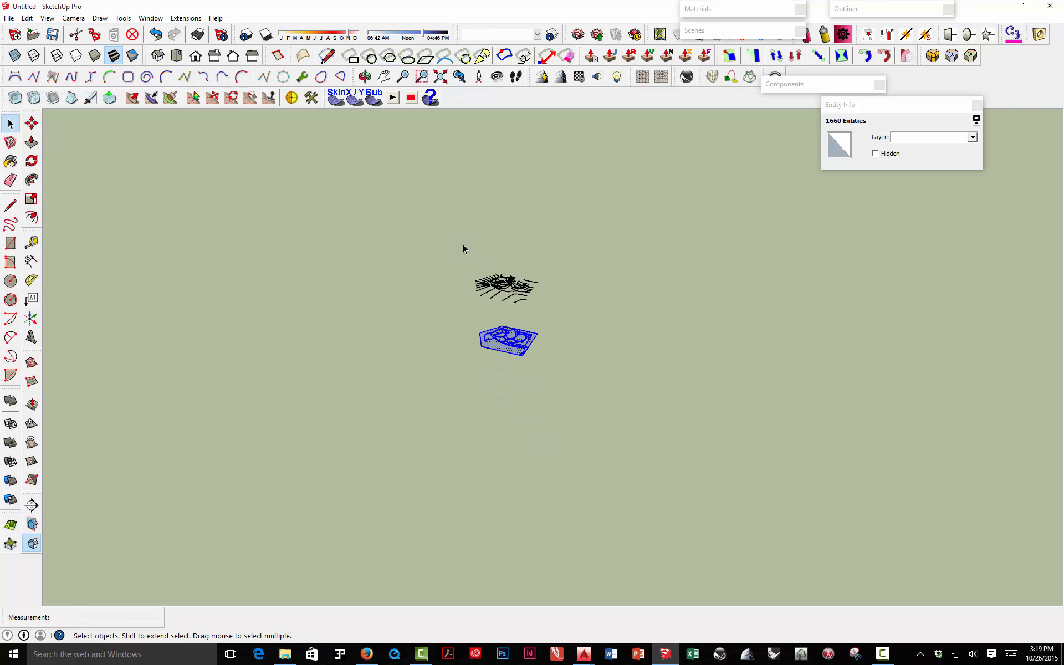
Step: Select all the contour lines and move them about 975' down along the blue axis, below the site plane
drag(463, 249, 565, 308)
key(m)
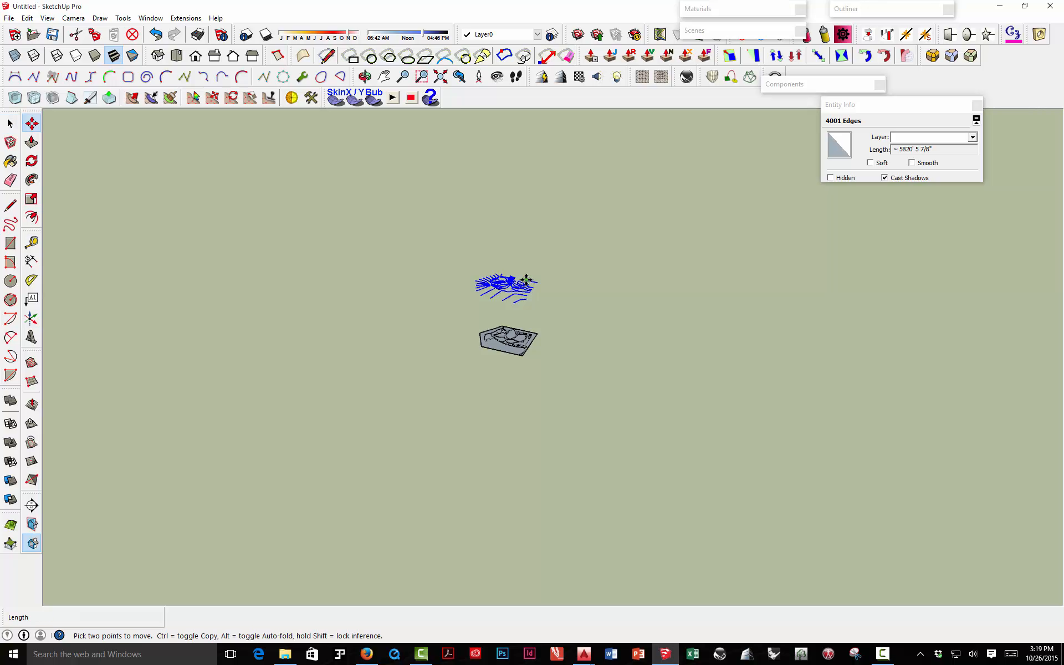
click(526, 280)
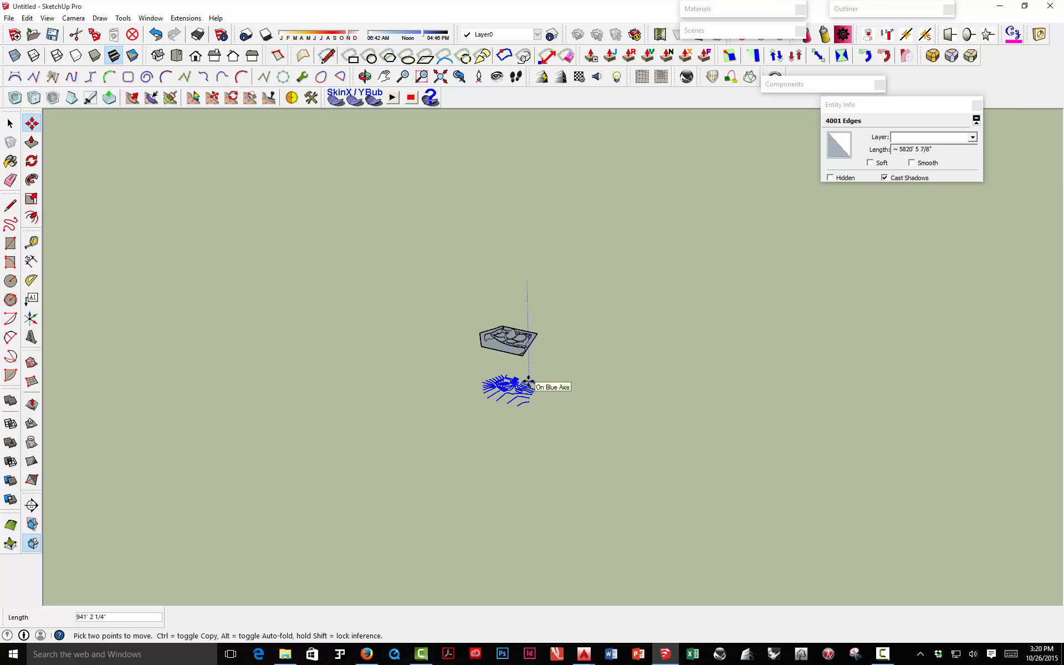
click(528, 383)
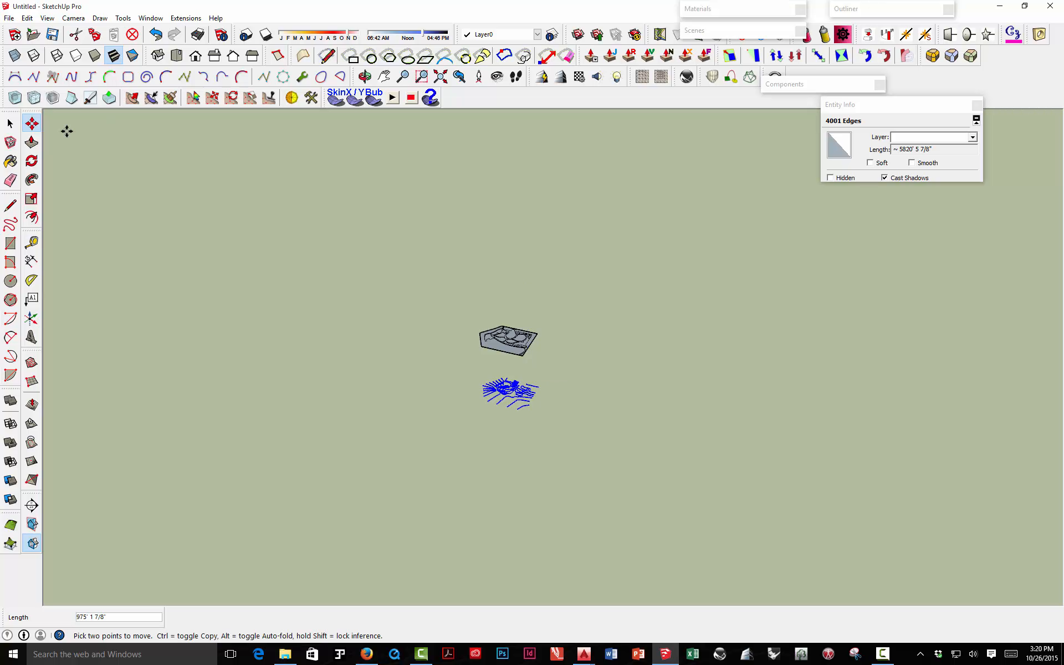
click(11, 124)
Step: Calculate and generate a terrain from the selected contours with TopoShaper, and delete the original contour lines
middle_drag(555, 429, 520, 443)
scroll(507, 421, up, 3)
scroll(509, 339, up, 4)
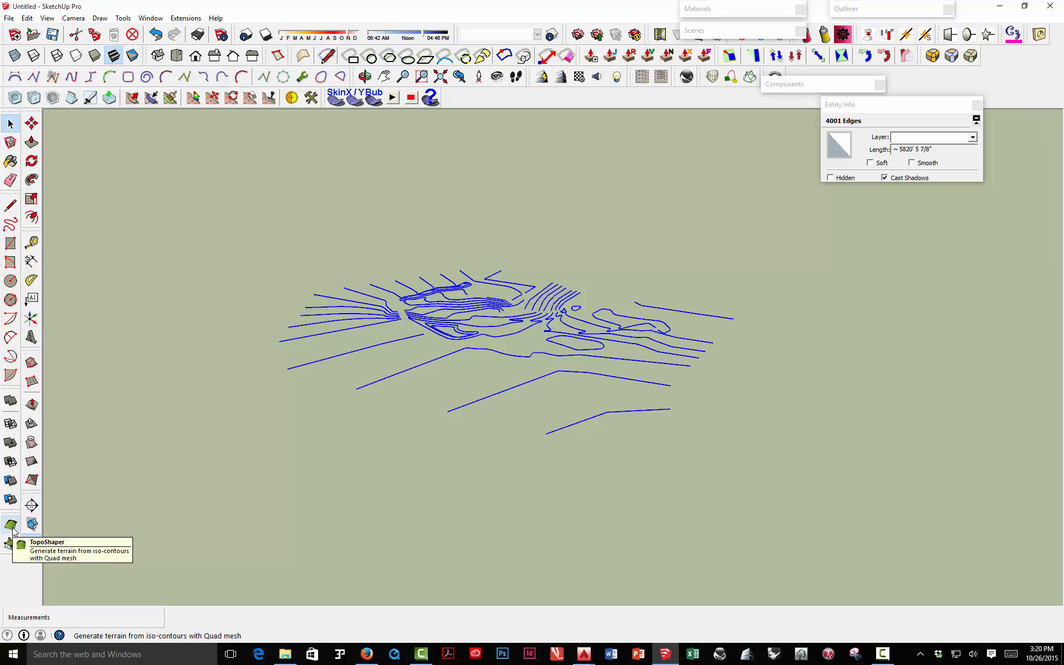
click(30, 362)
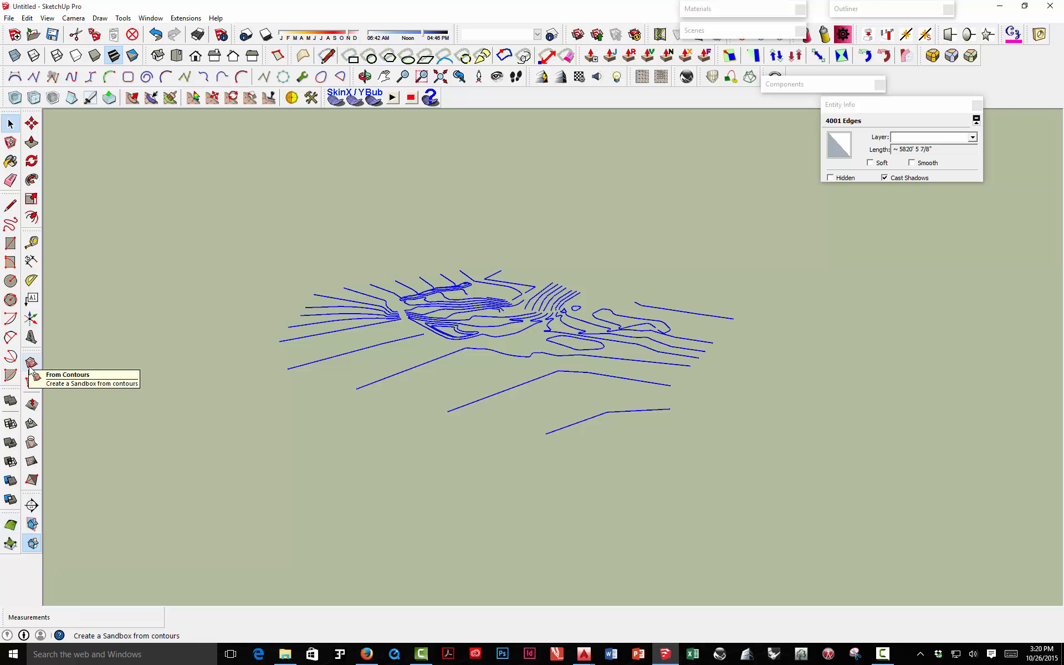
click(11, 525)
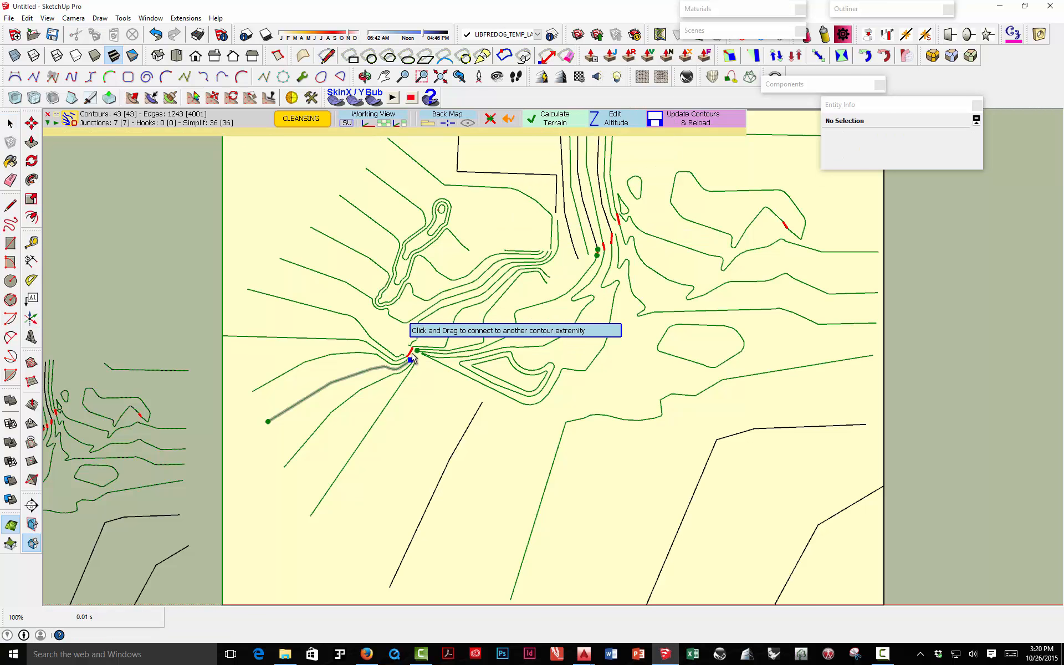
click(550, 119)
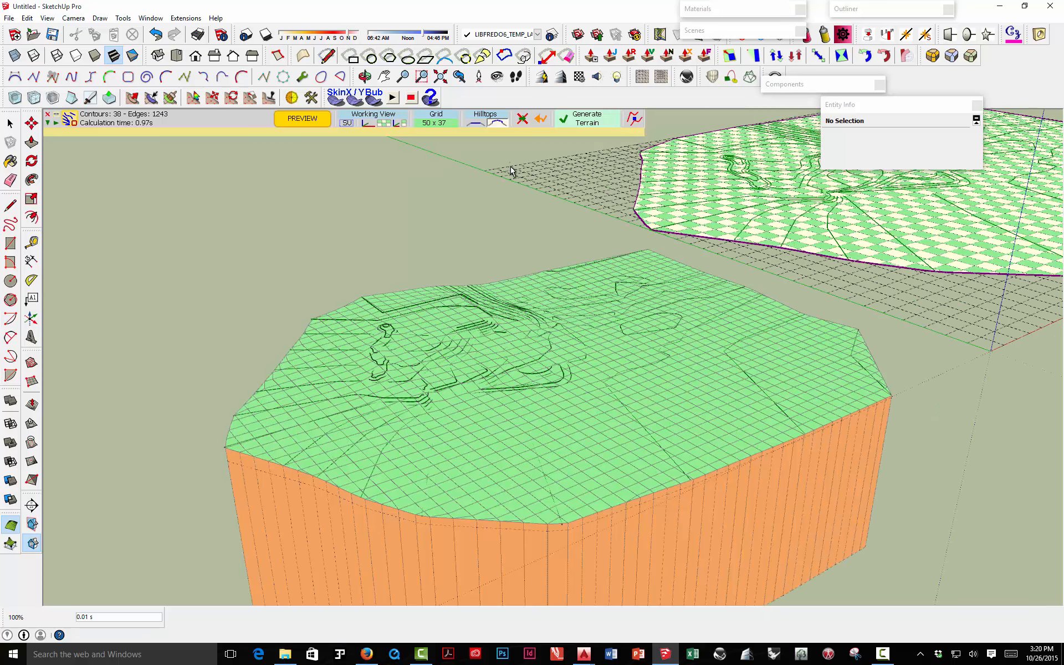
click(582, 124)
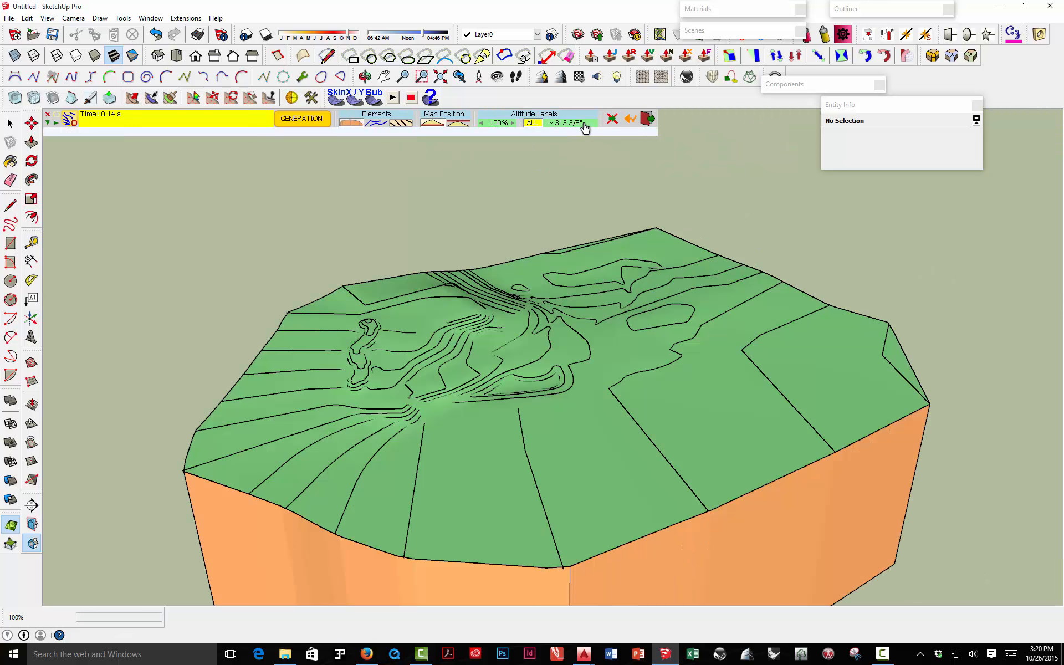
click(439, 212)
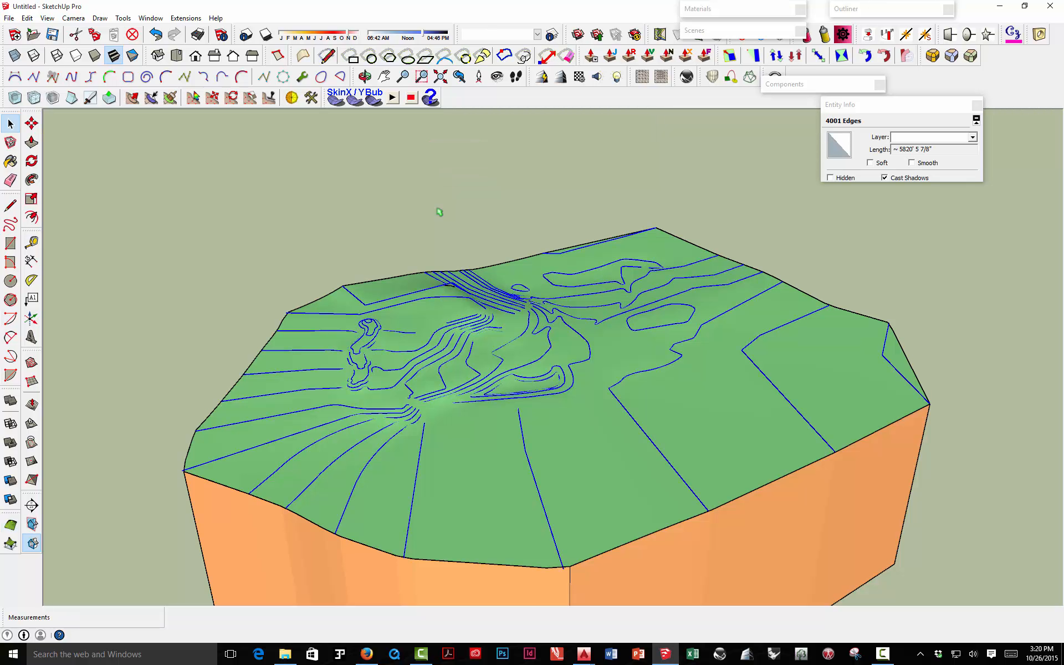
key(Delete)
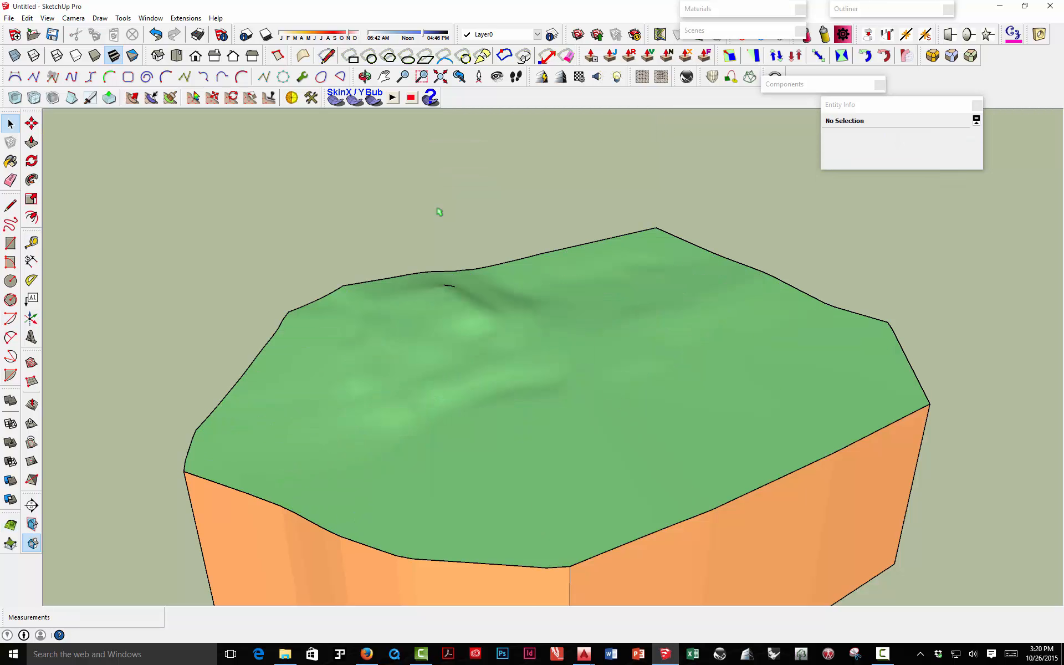
Step: Display hidden geometry to examine the terrain's triangulated mesh, and hide it again
scroll(438, 214, down, 6)
middle_drag(437, 230, 369, 198)
scroll(478, 255, up, 5)
middle_drag(532, 277, 390, 382)
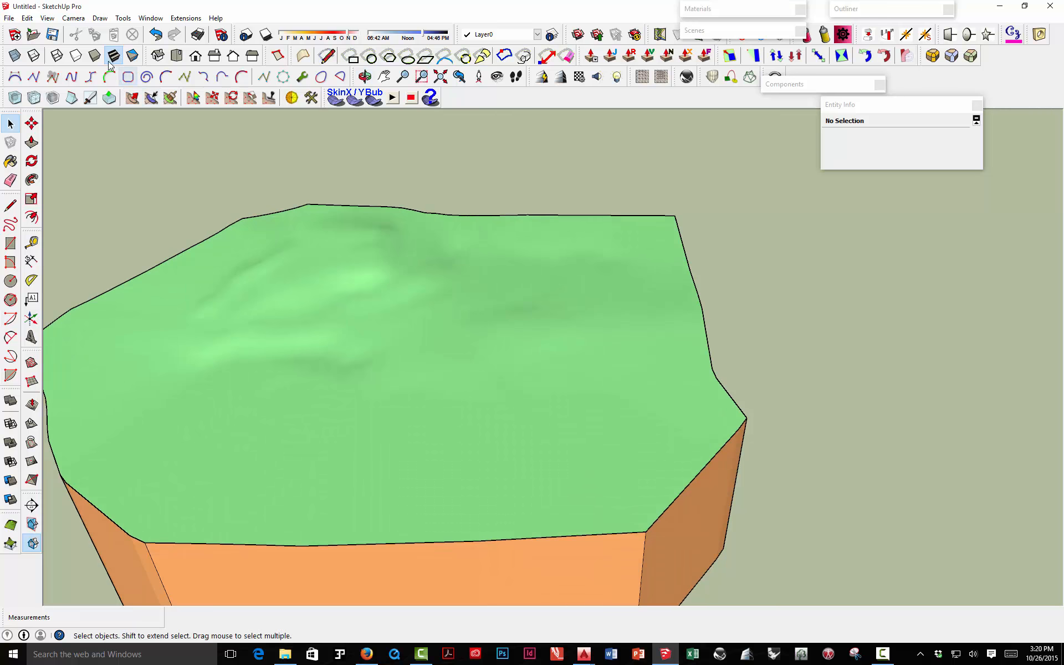
click(48, 18)
click(33, 60)
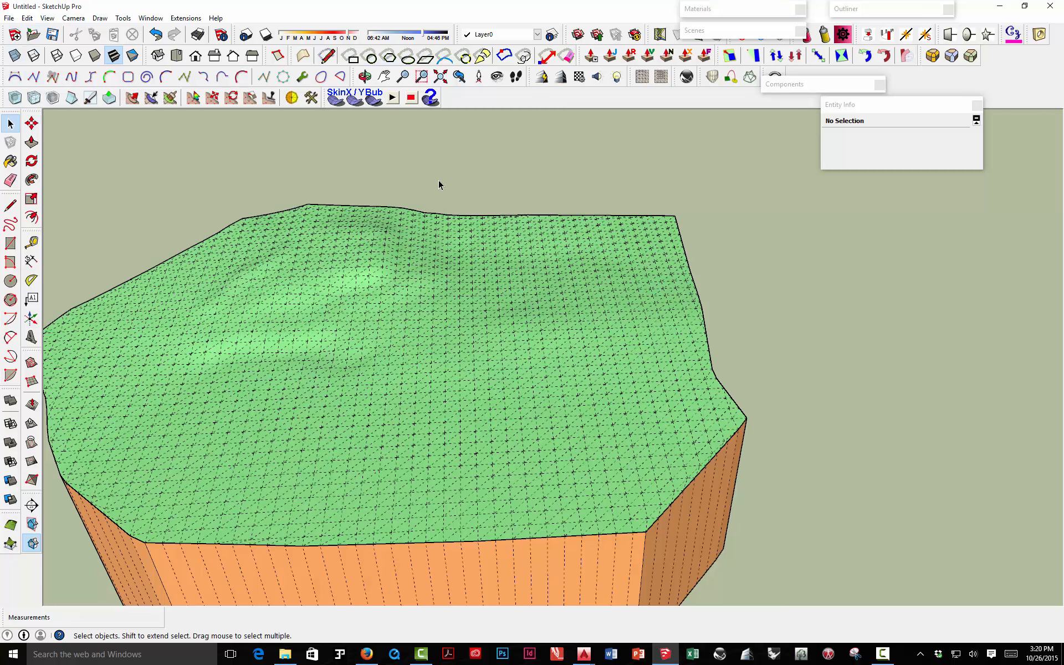
click(47, 17)
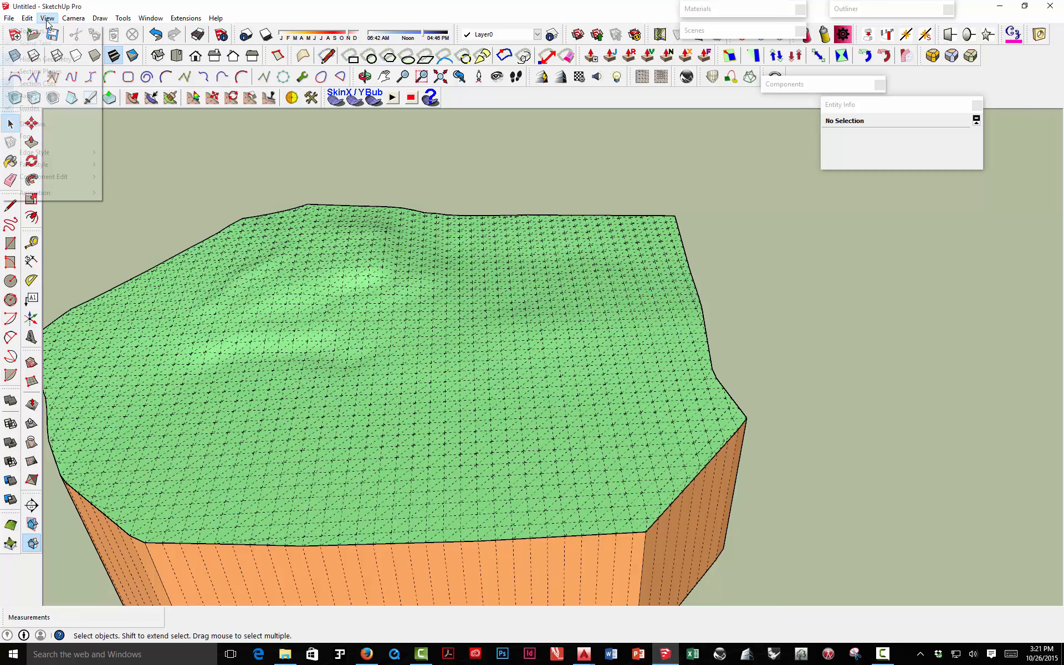
click(56, 60)
Step: Explode the terrain group and check that the ground surface and the skirt can be selected separately
scroll(515, 232, down, 5)
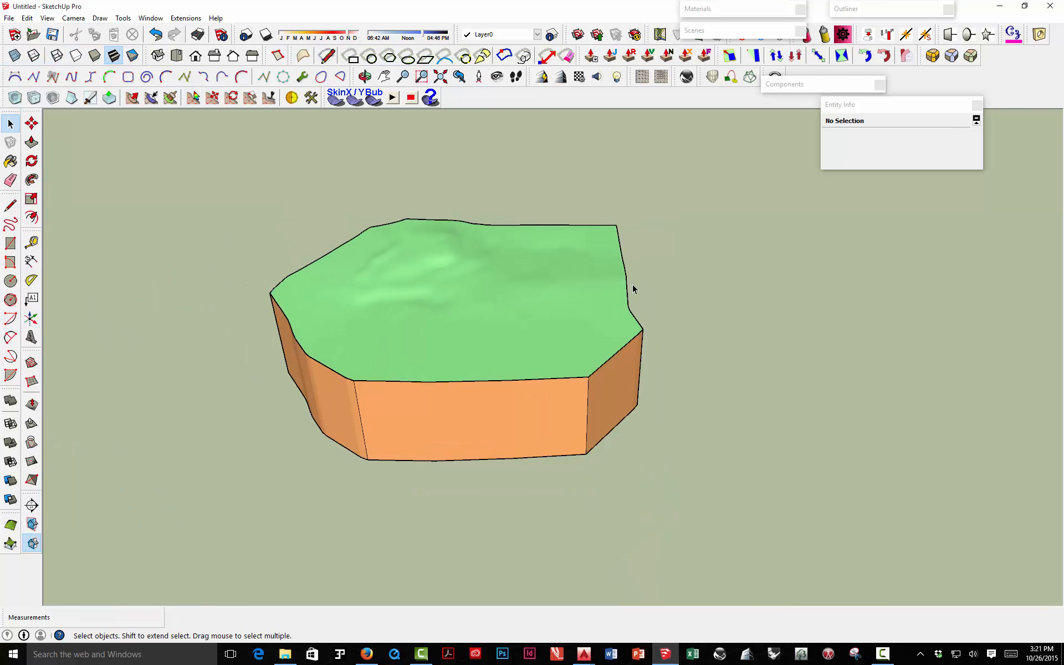
middle_drag(634, 289, 475, 288)
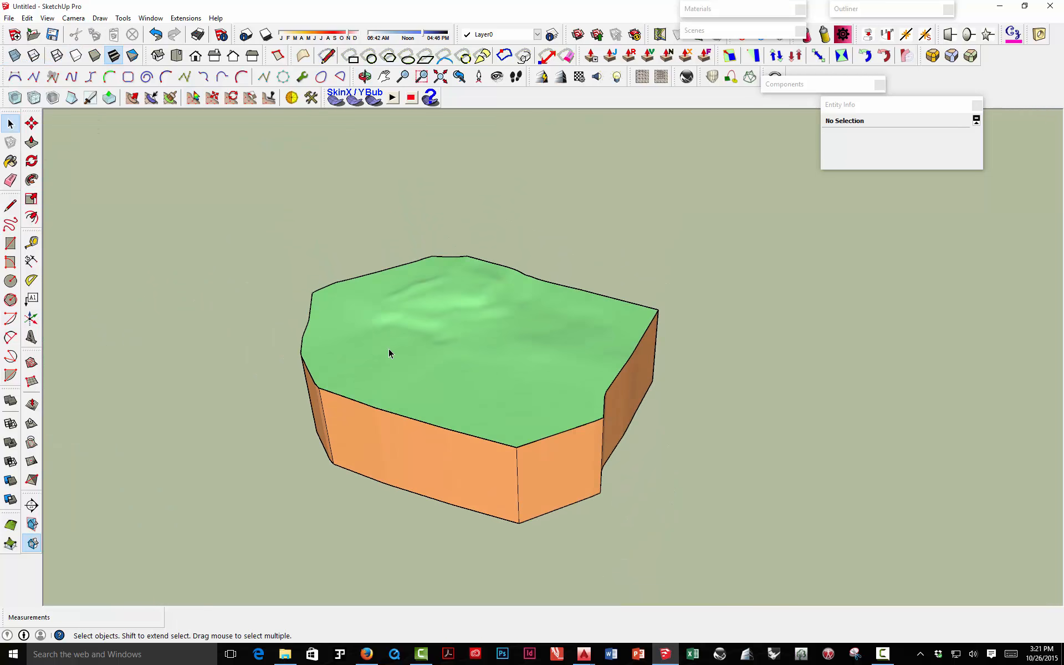
scroll(437, 336, down, 6)
click(443, 336)
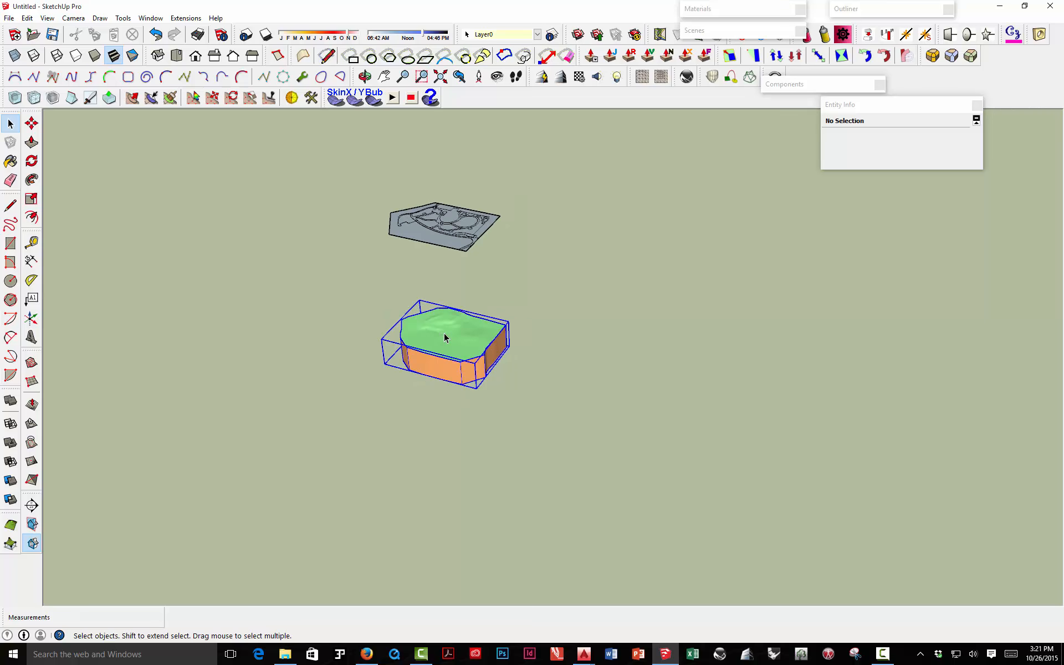
right_click(445, 338)
click(474, 401)
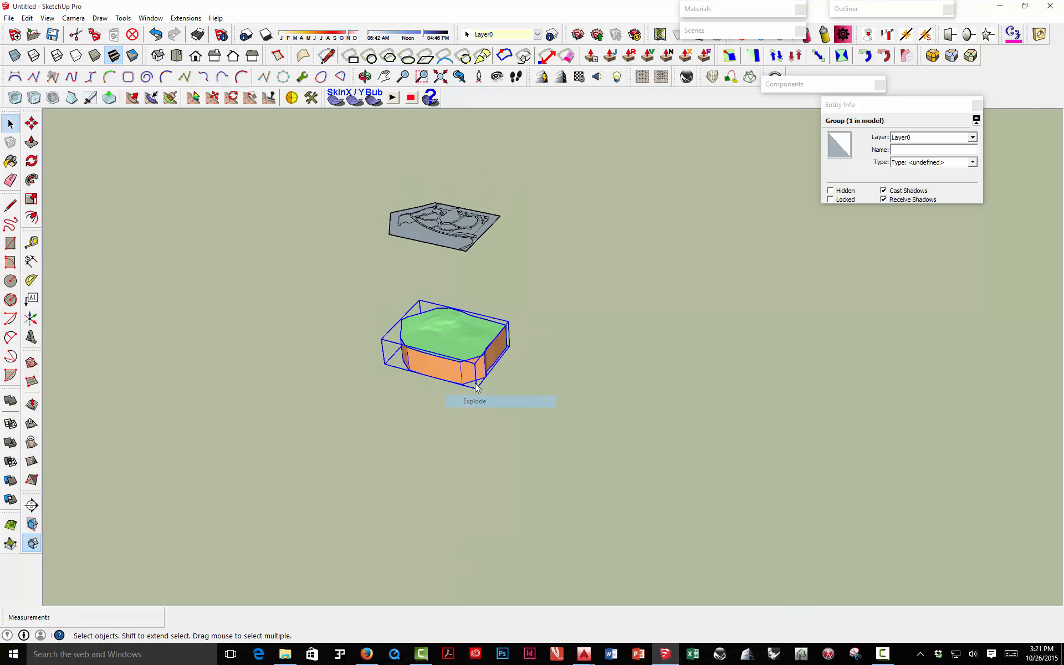
click(520, 355)
click(459, 343)
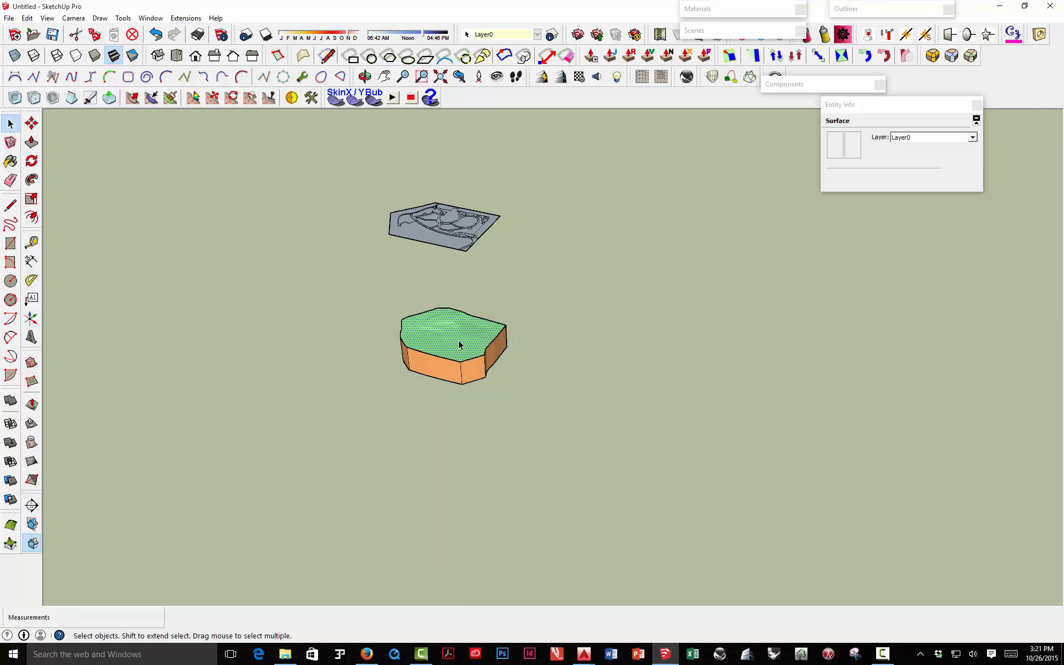
click(464, 369)
click(517, 365)
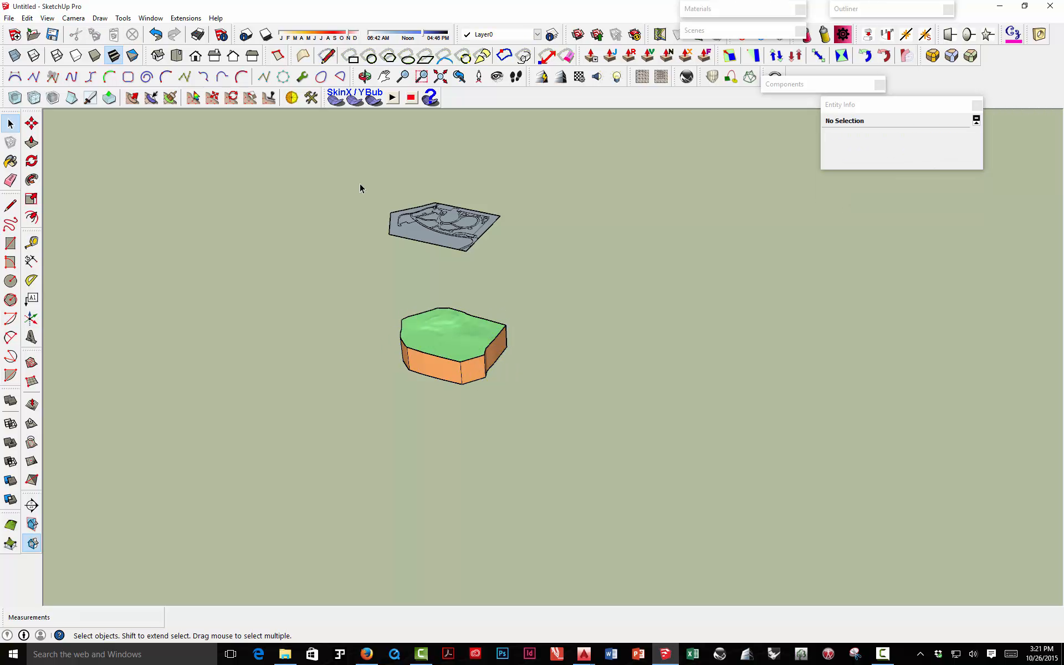
Step: Select the whole site plane above the terrain and drape its linework onto the green terrain surface
mouse_move(360, 184)
mouse_down()
mouse_move(494, 235)
mouse_move(534, 265)
mouse_up()
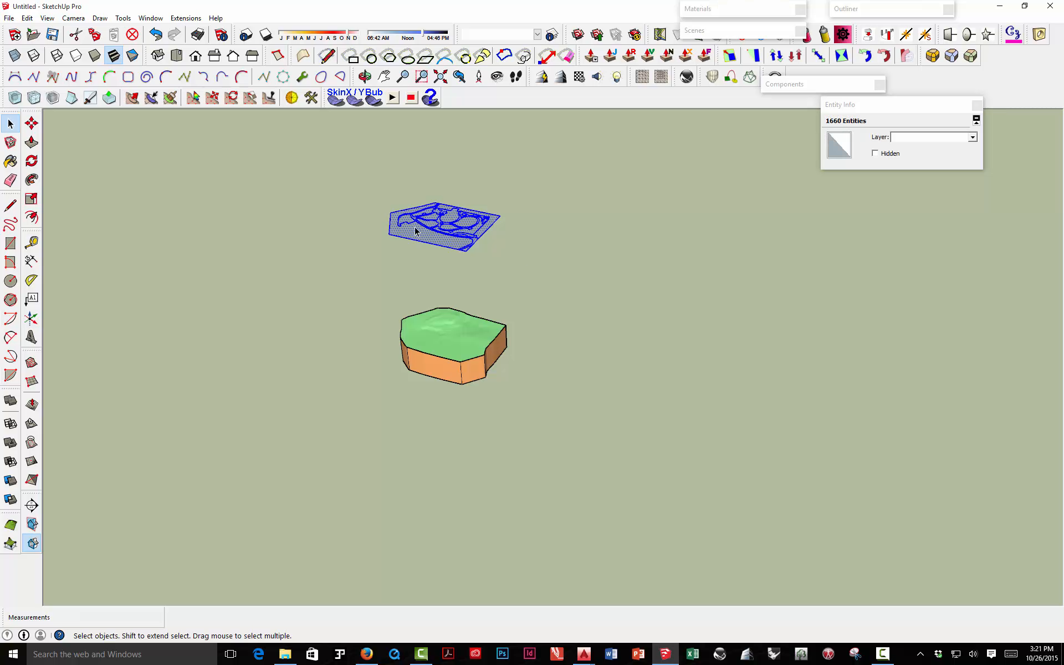
click(32, 442)
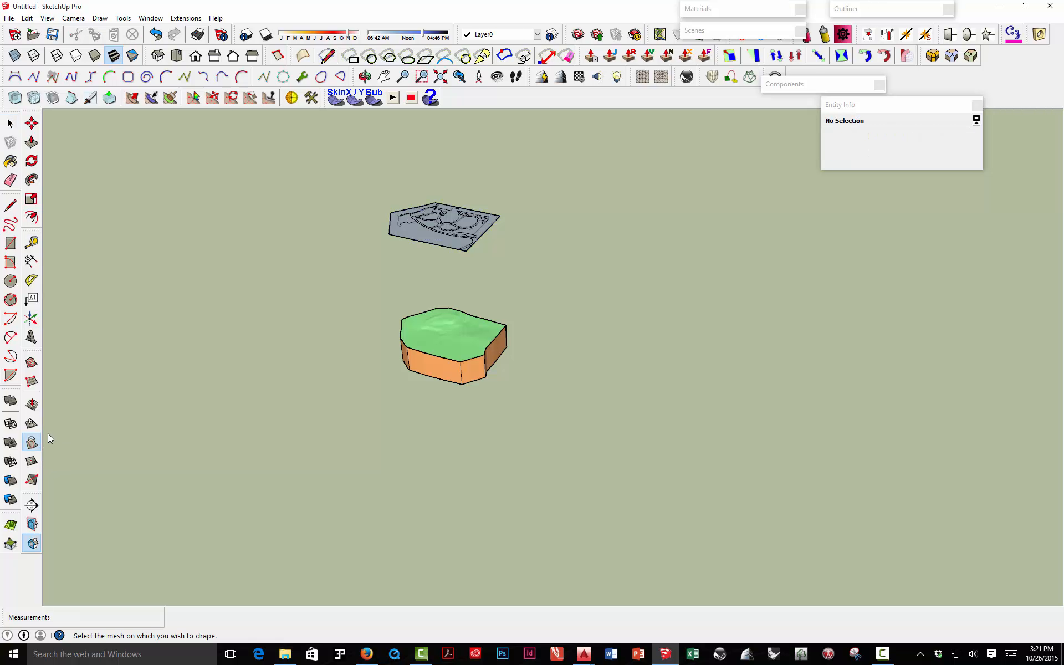
click(462, 339)
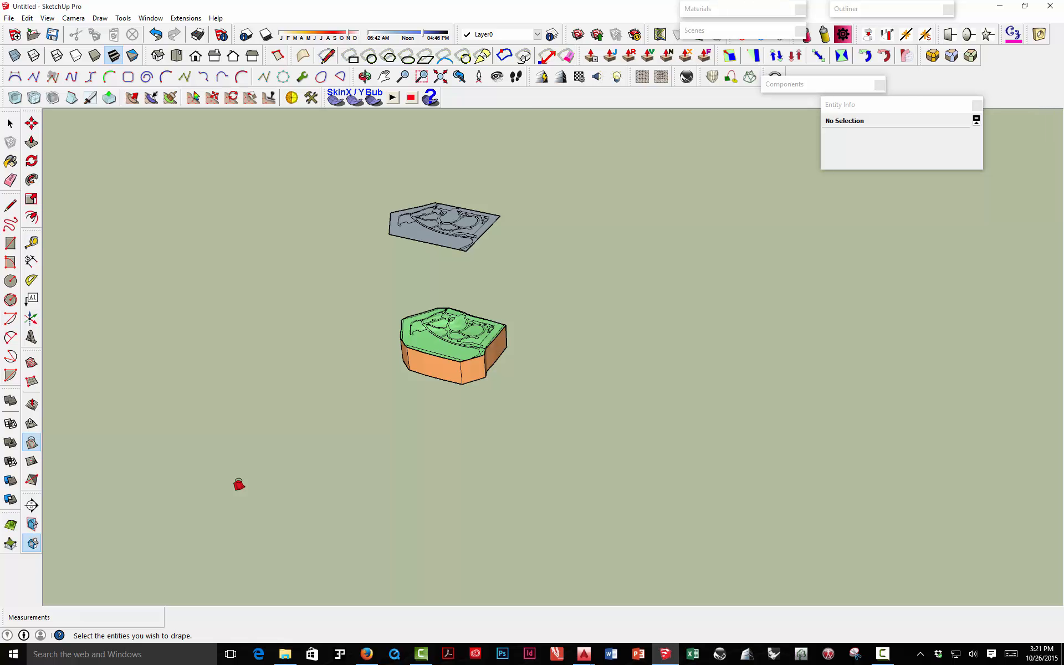
key(space)
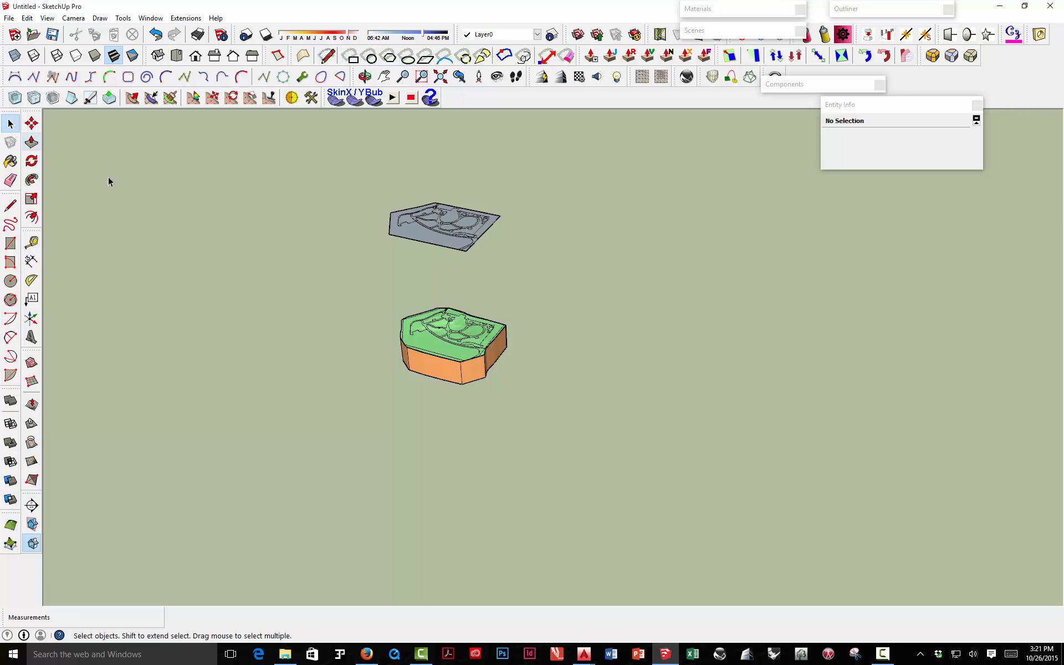
Step: Check the draped terrain for separate surfaces by picking the outer ground, the parking area and the planting beds
scroll(450, 340, up, 3)
scroll(452, 332, up, 3)
middle_drag(453, 327, 459, 378)
click(405, 356)
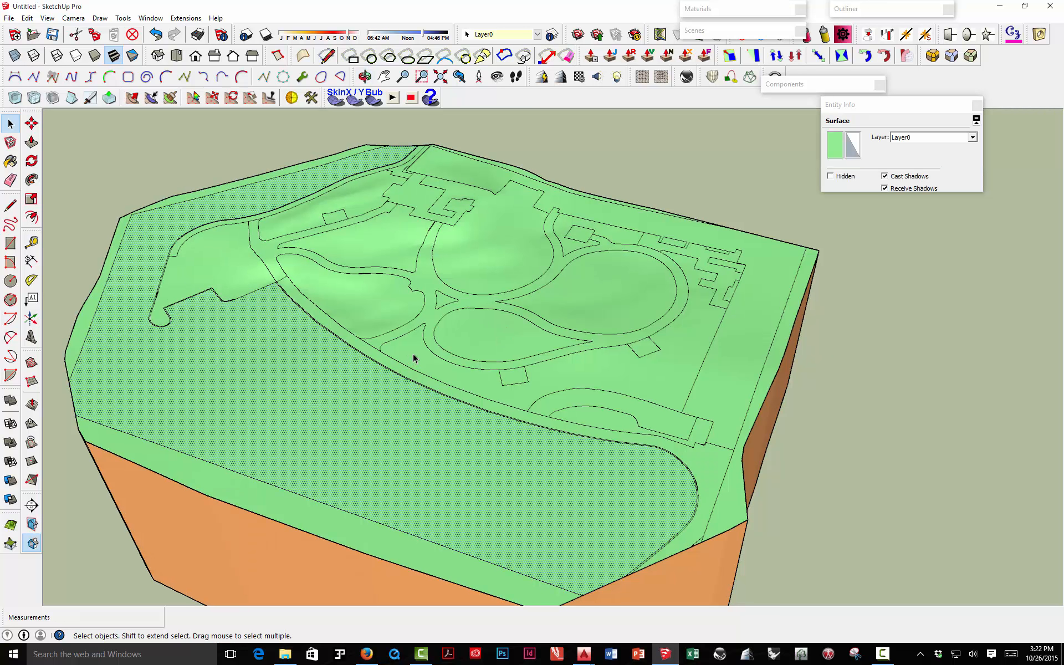
click(251, 270)
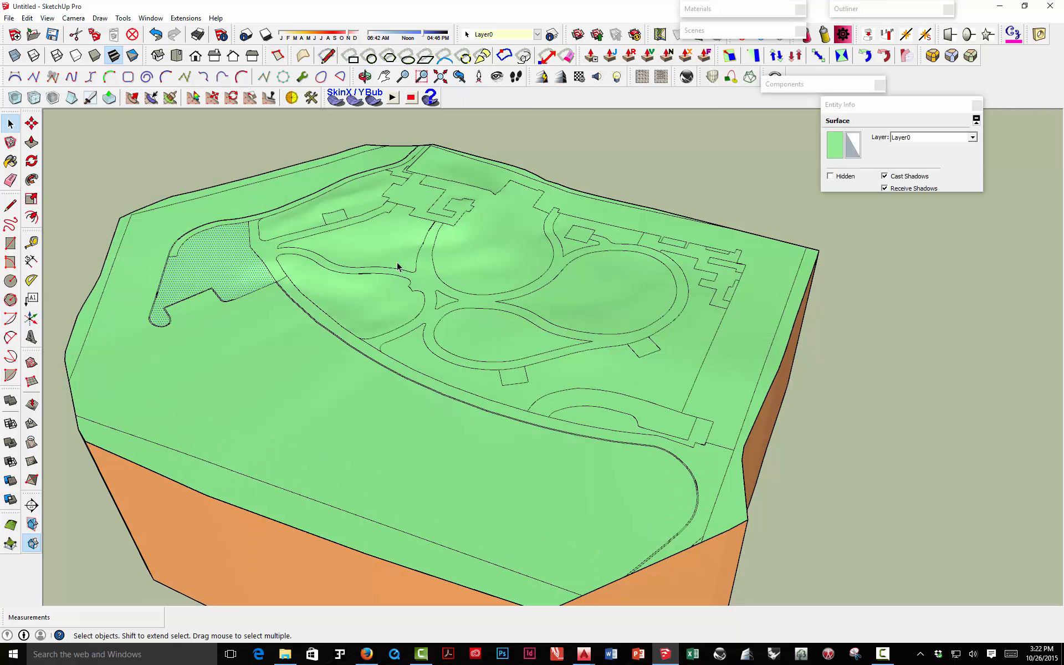
click(490, 254)
click(648, 294)
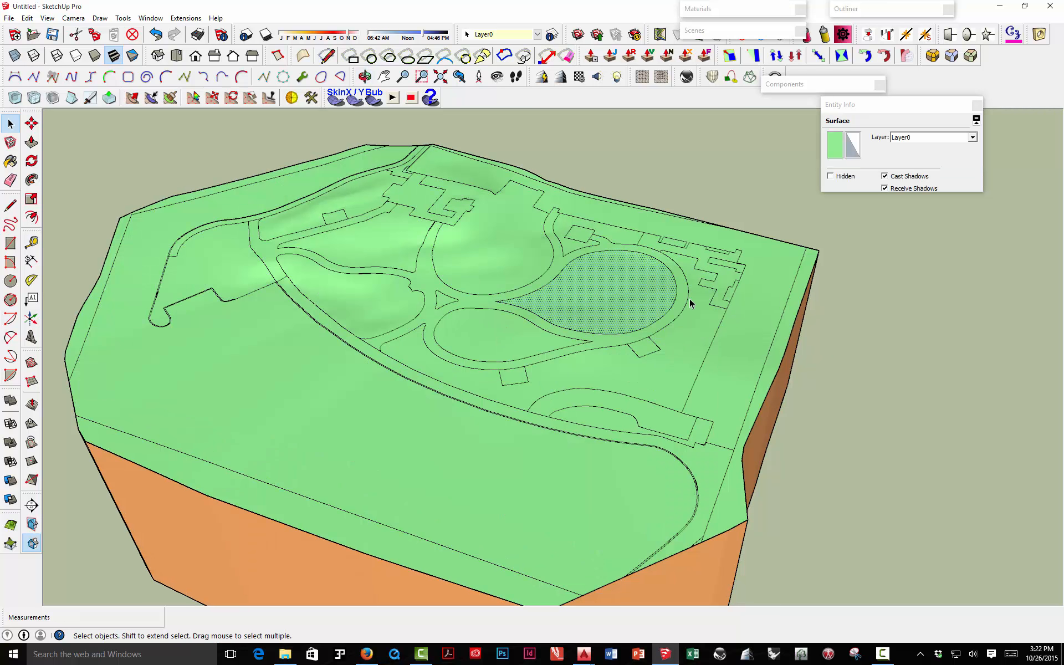
Step: Check the draped surfaces for missing divisions by picking the area beside the round bed, the building area and the paths
click(613, 237)
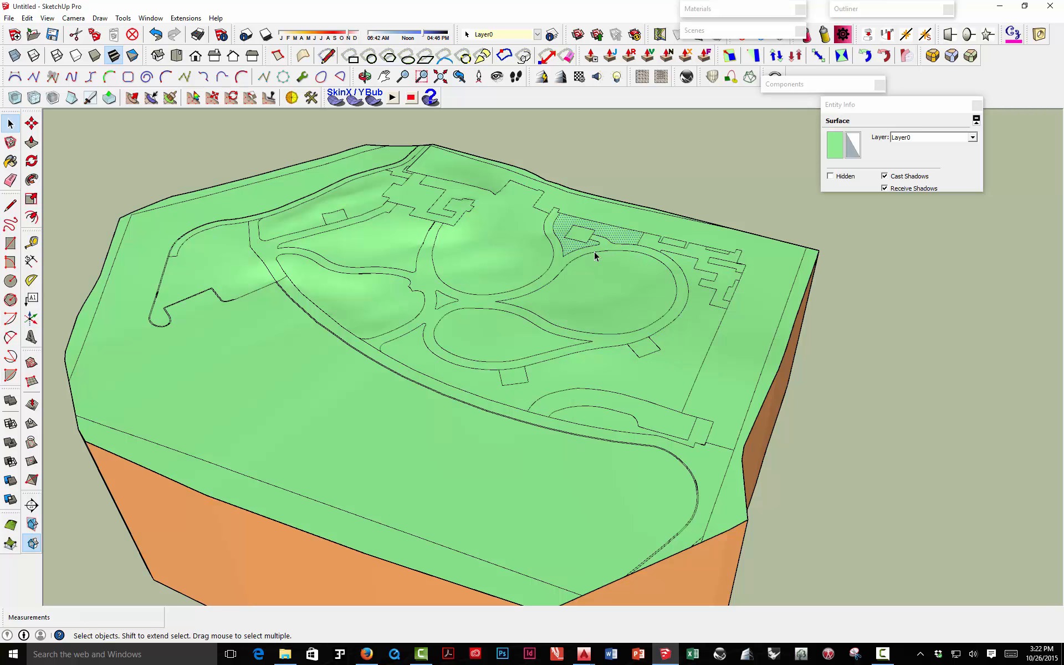
click(423, 204)
click(422, 240)
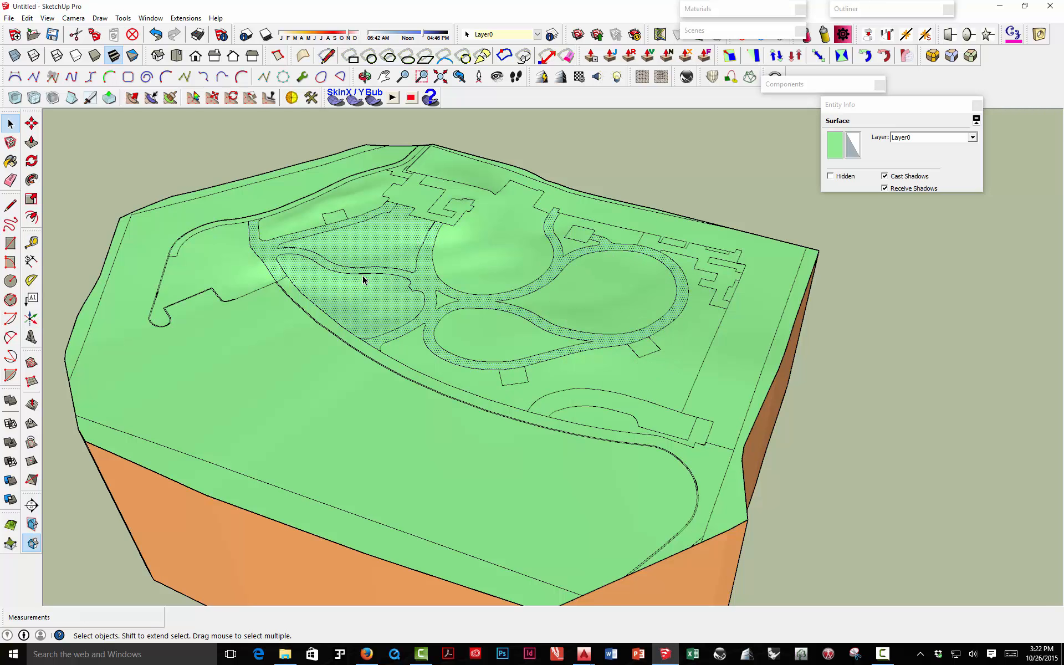
Step: Display hidden geometry and replace the thick edge segment between the curving path and the western planting bed with a new line
click(47, 18)
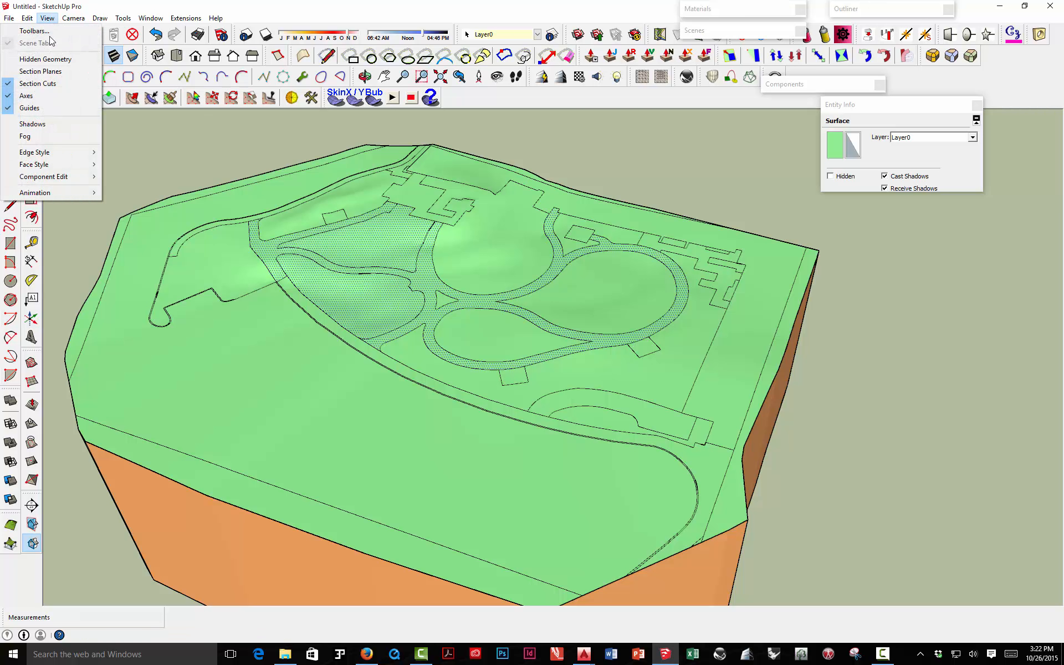
click(46, 59)
scroll(364, 283, up, 5)
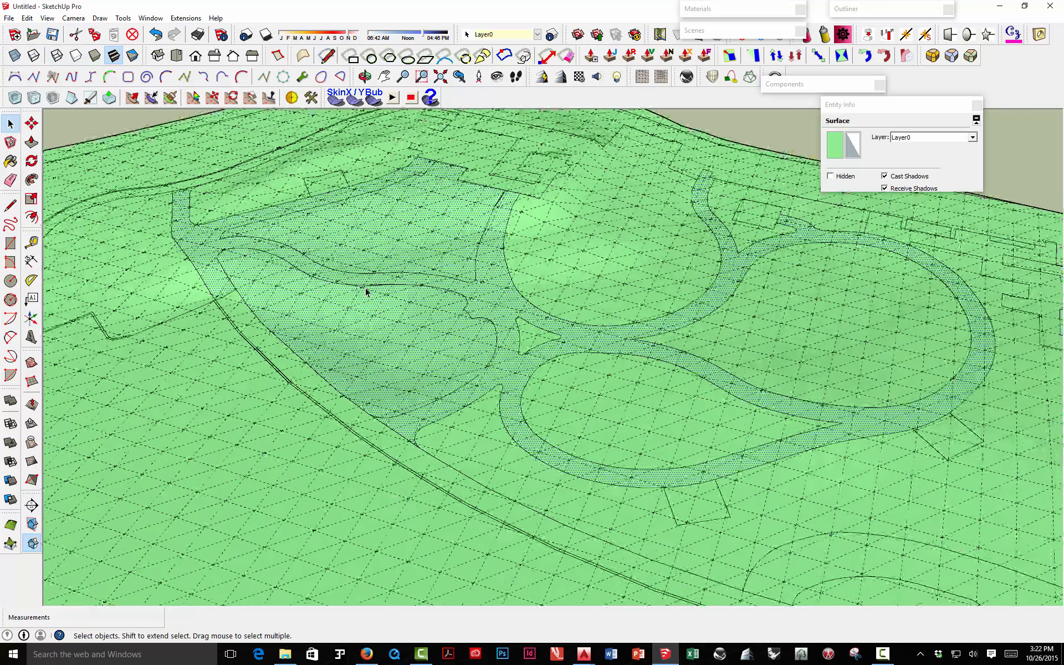
scroll(367, 280, up, 10)
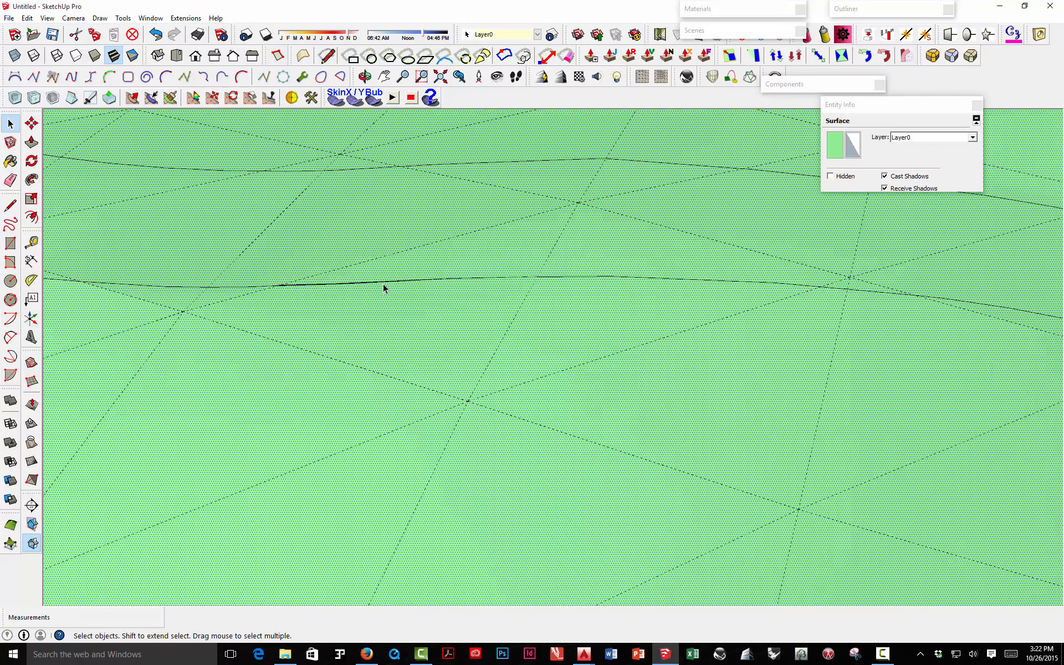
click(383, 283)
key(Delete)
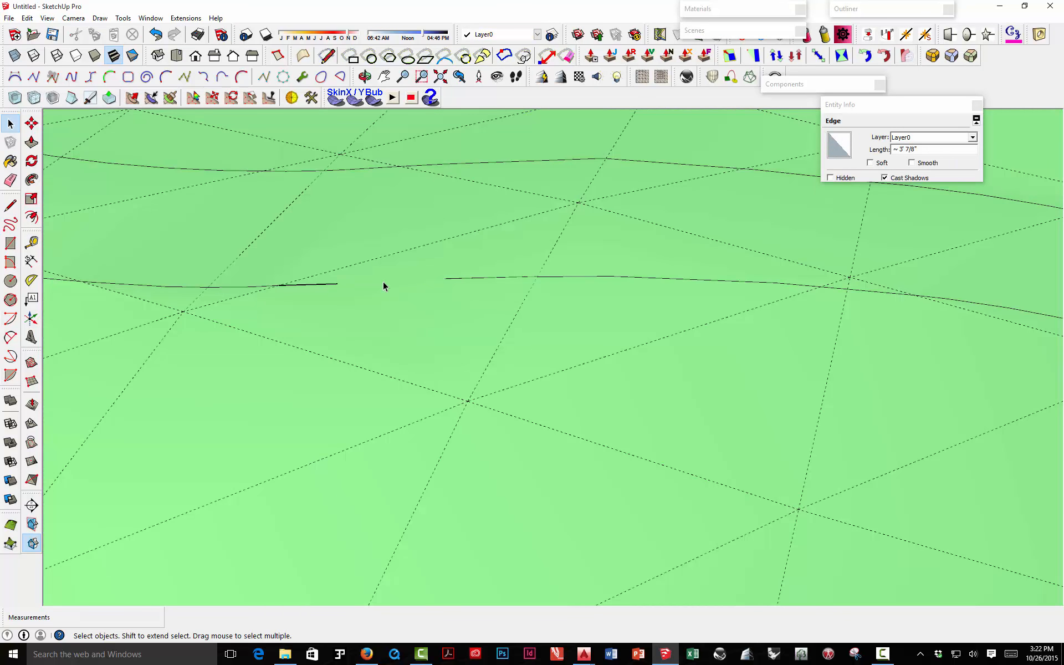
key(l)
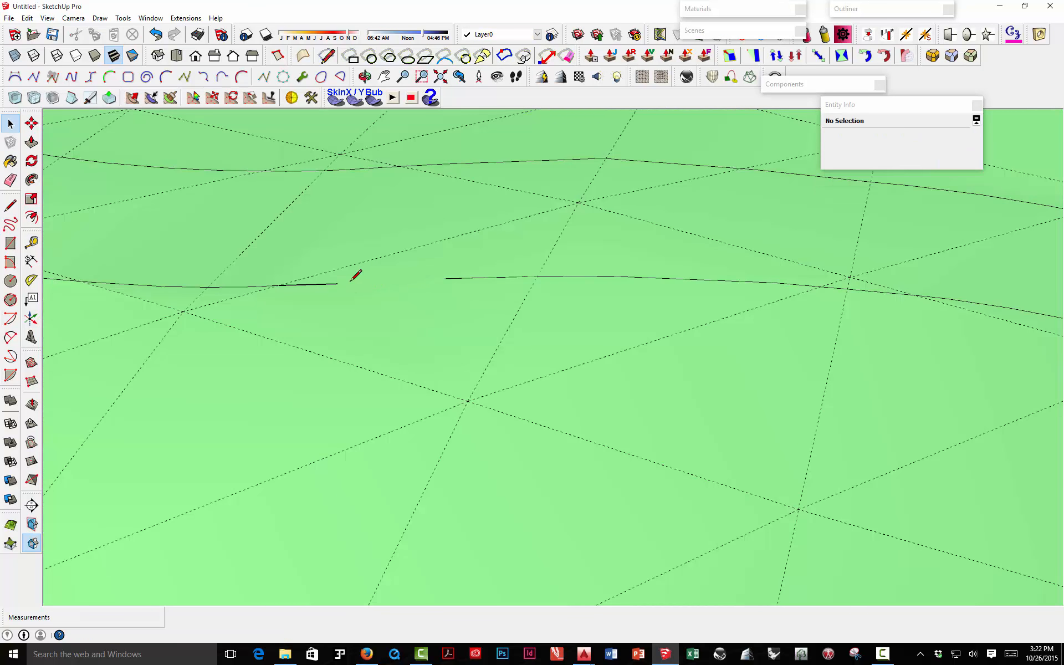
click(337, 283)
click(445, 278)
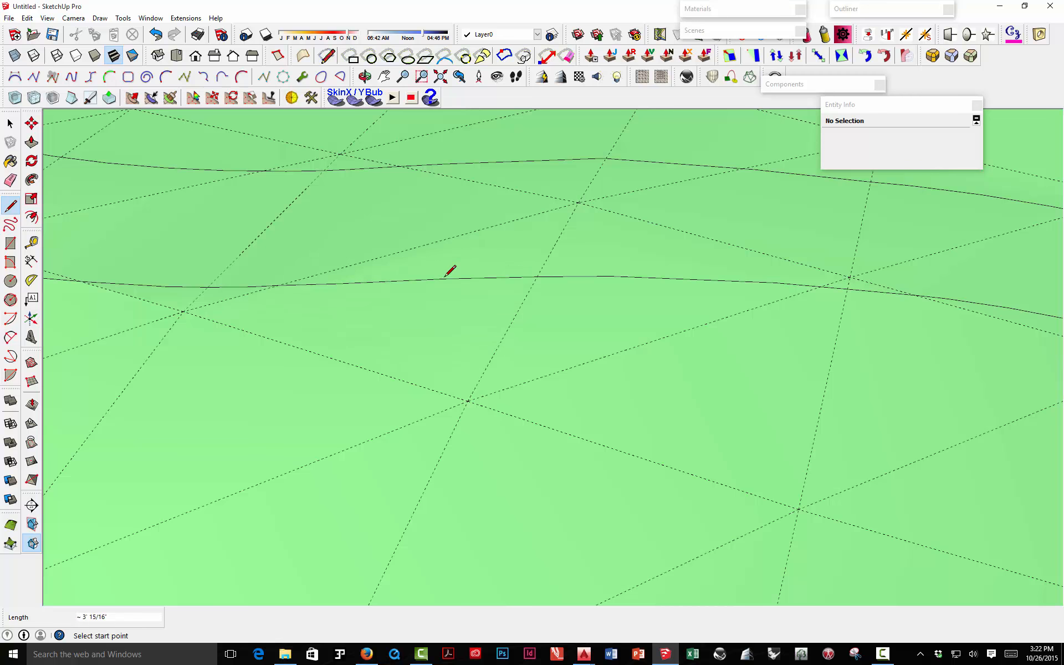
Step: Remove the short thick edge segment on the western border of the path leading to the building
scroll(399, 297, down, 8)
middle_drag(515, 266, 459, 351)
scroll(451, 289, up, 6)
scroll(443, 308, up, 2)
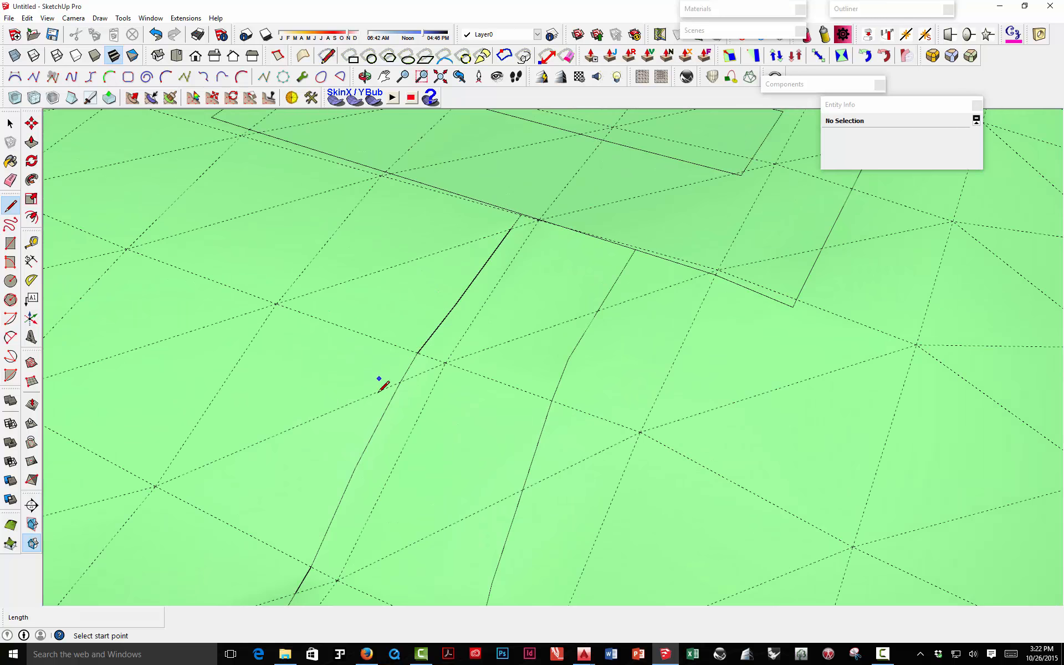
scroll(383, 385, down, 2)
scroll(339, 507, up, 6)
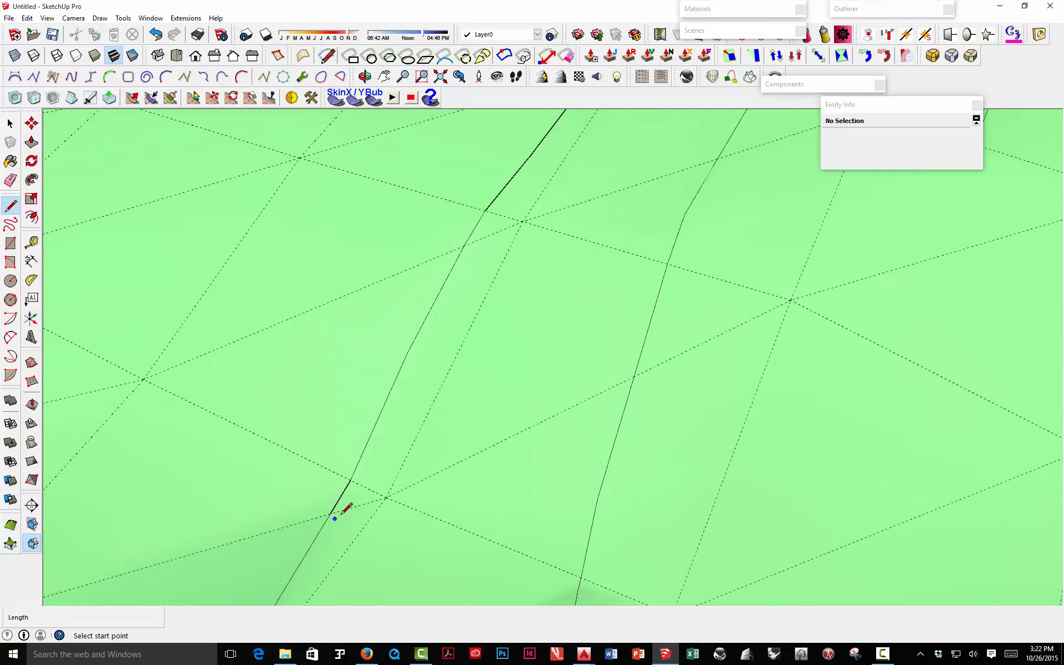
right_click(343, 481)
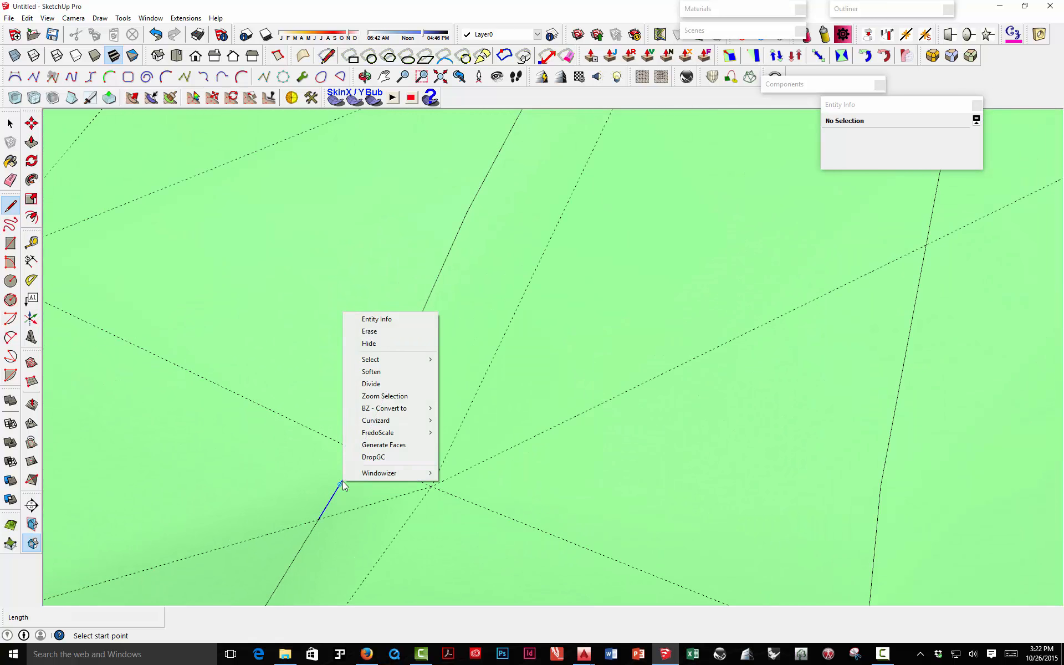
click(377, 344)
scroll(326, 514, up, 4)
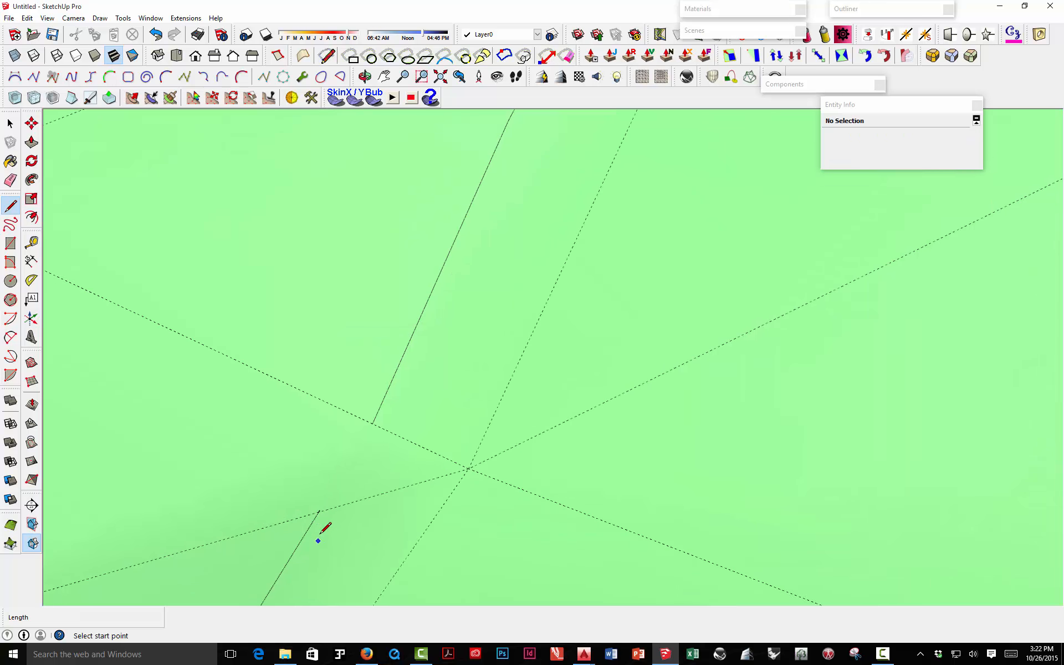
Step: Delete the leftover edge stub and draw a line between the open endpoints to close the gap in the path border
key(space)
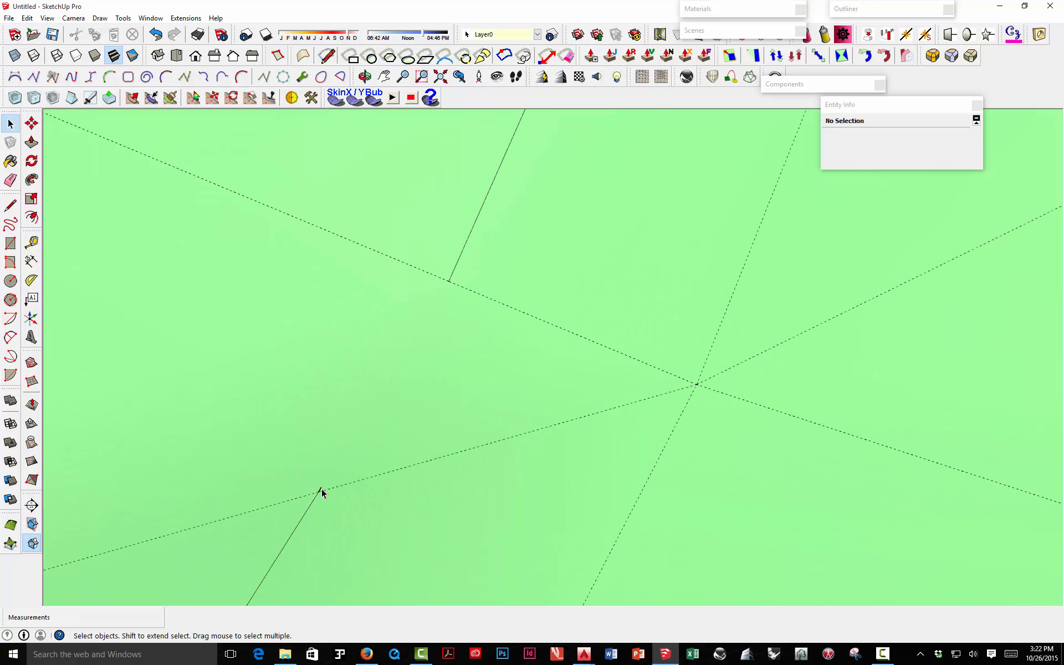
click(321, 490)
key(Delete)
key(l)
click(319, 491)
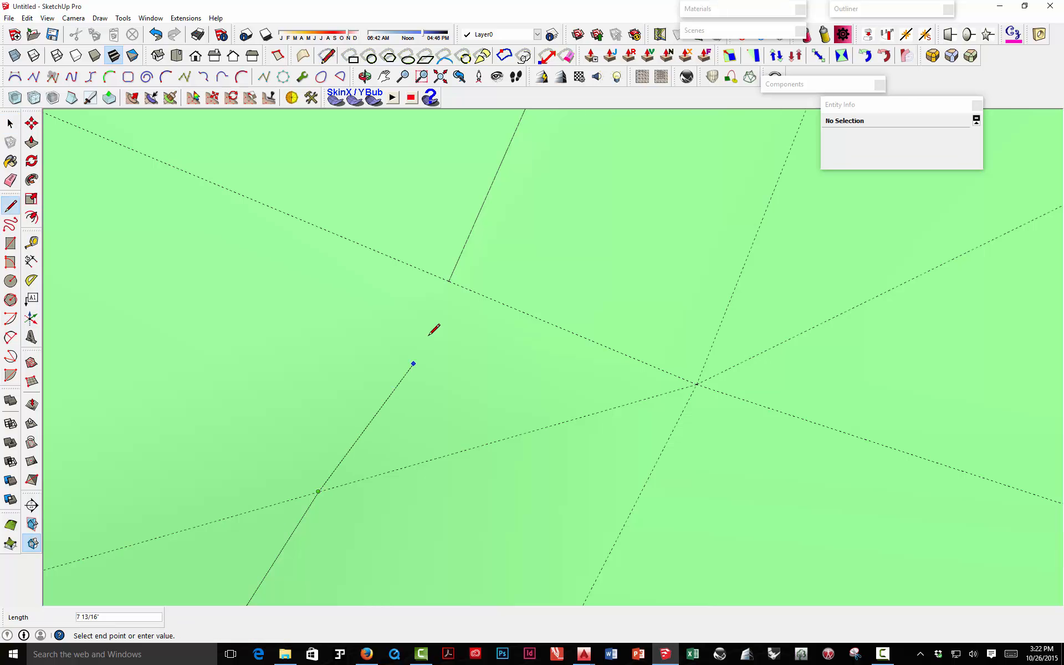
click(453, 280)
scroll(432, 328, down, 2)
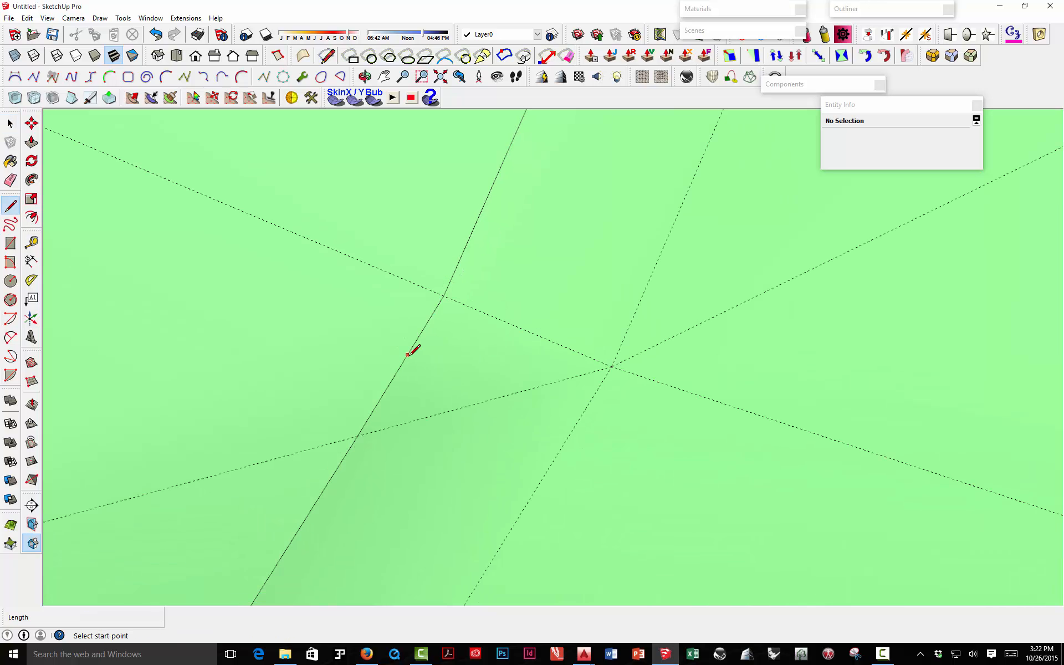
Step: Erase the two thick edge segments on the same path border just before it meets the building outline
mouse_move(432, 315)
middle_down()
mouse_move(417, 357)
mouse_move(520, 261)
mouse_move(537, 218)
mouse_move(430, 439)
mouse_move(438, 426)
middle_up()
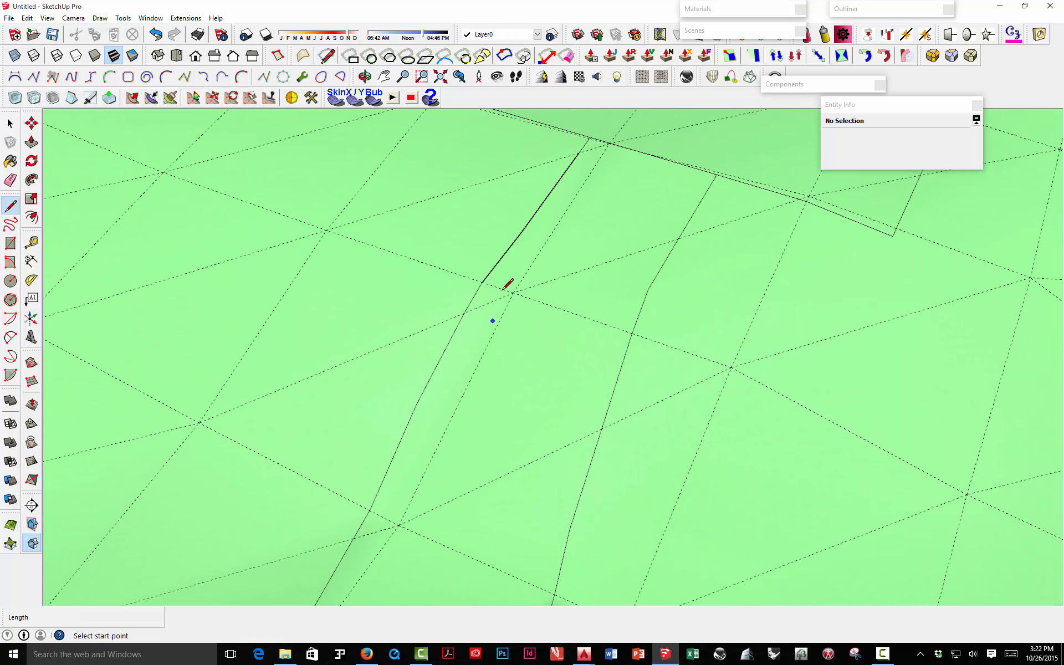
right_click(510, 247)
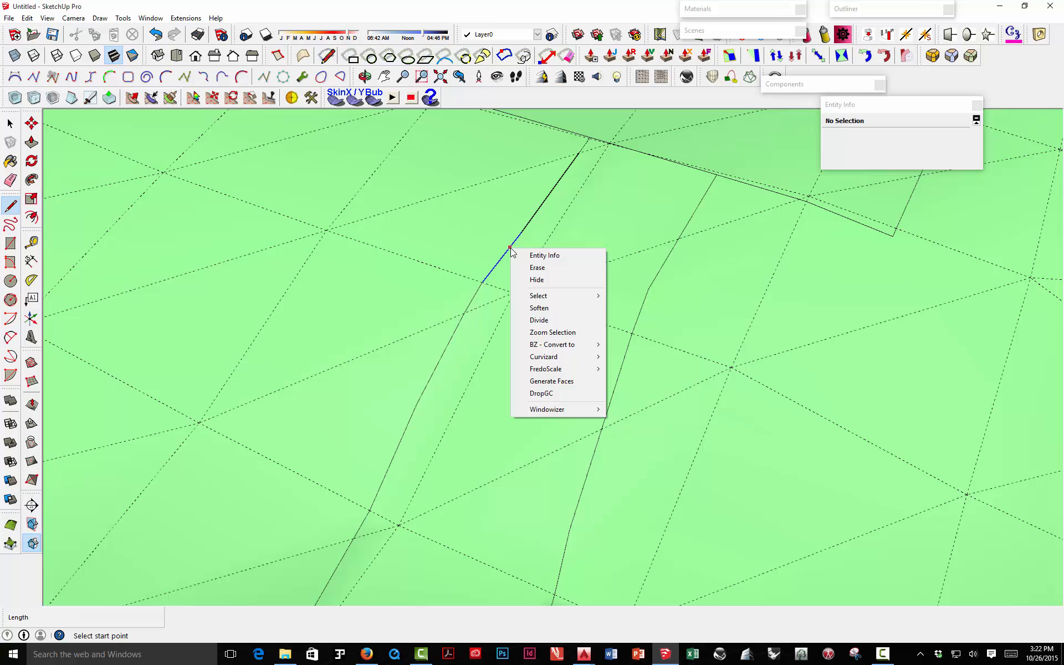
click(535, 268)
right_click(538, 210)
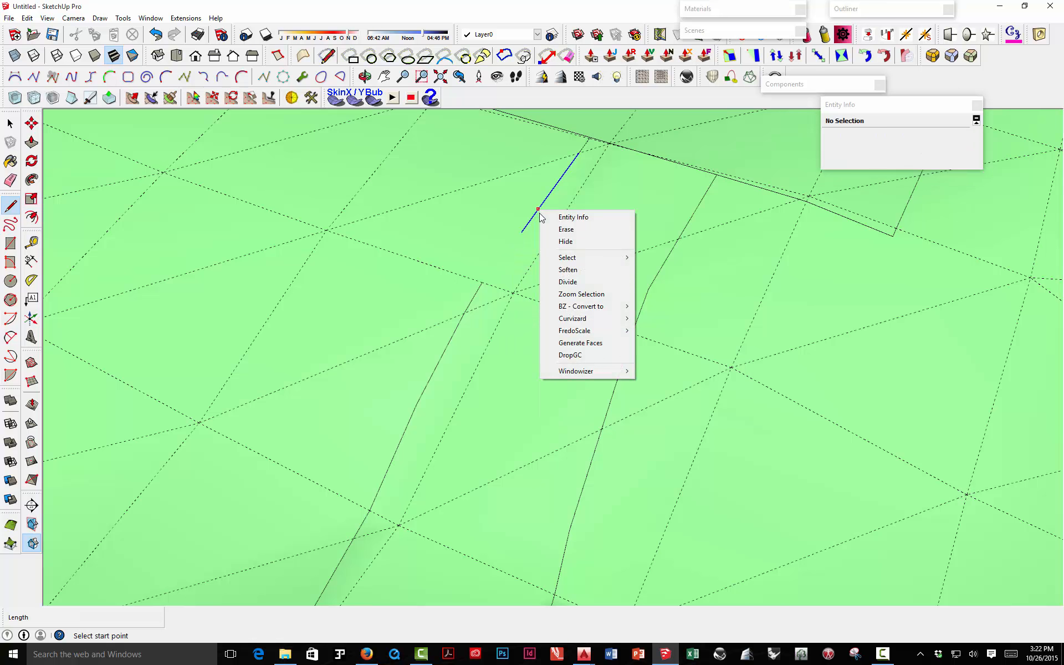
click(569, 230)
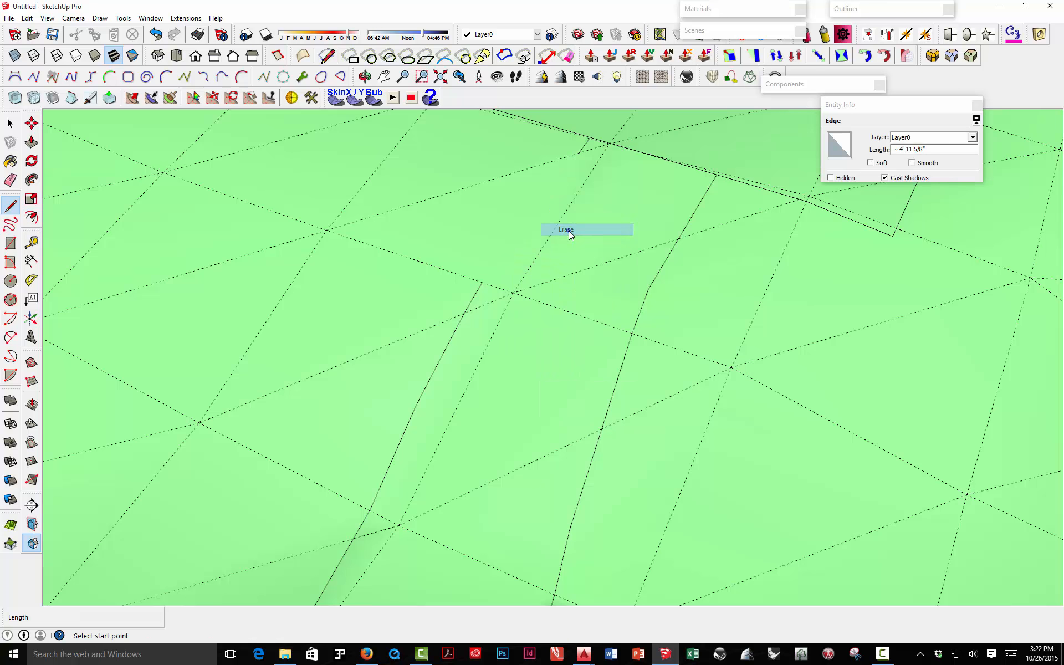
Step: Redraw the erased path border up to the short edge at the building outline and turn off the hidden geometry display
click(482, 284)
click(482, 282)
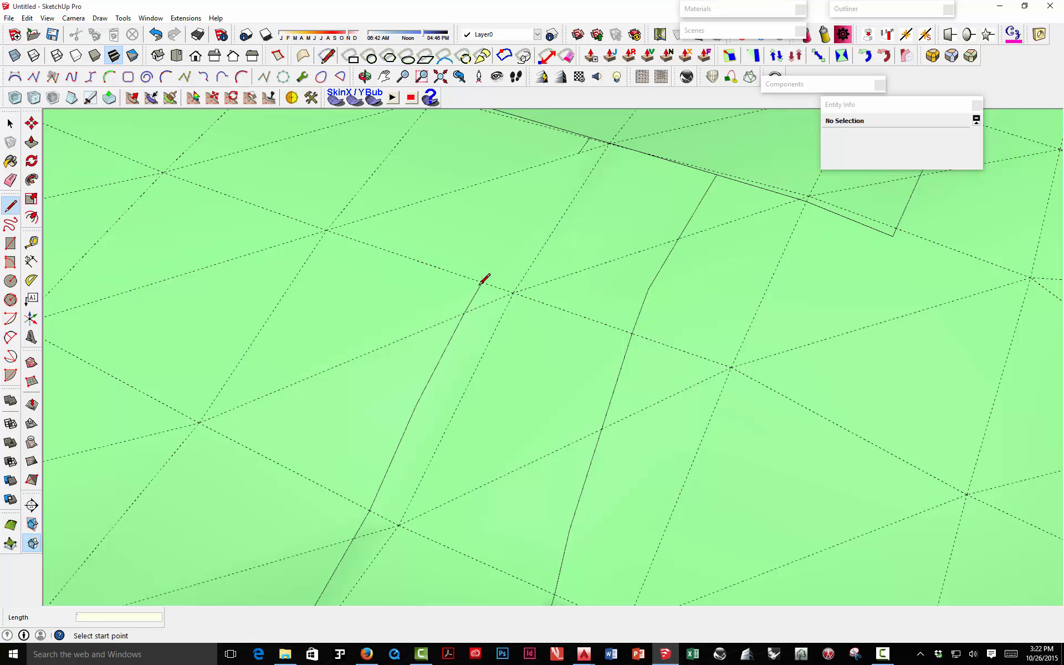
scroll(483, 271, up, 2)
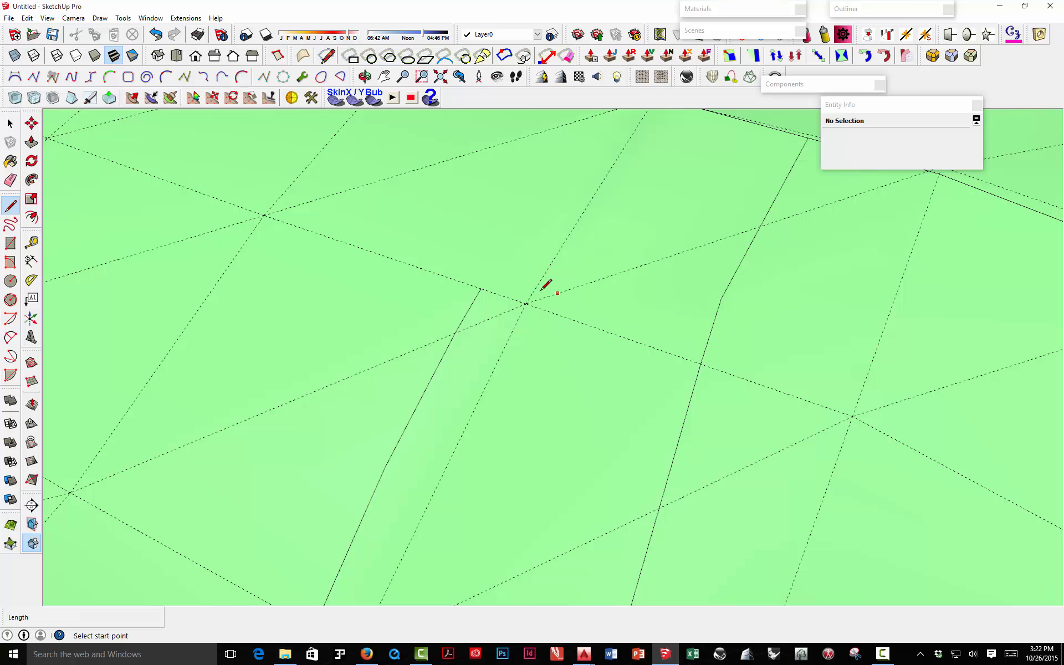
mouse_move(487, 280)
middle_down()
mouse_move(565, 171)
mouse_move(470, 299)
mouse_move(531, 229)
mouse_move(402, 380)
middle_up()
scroll(513, 243, up, 2)
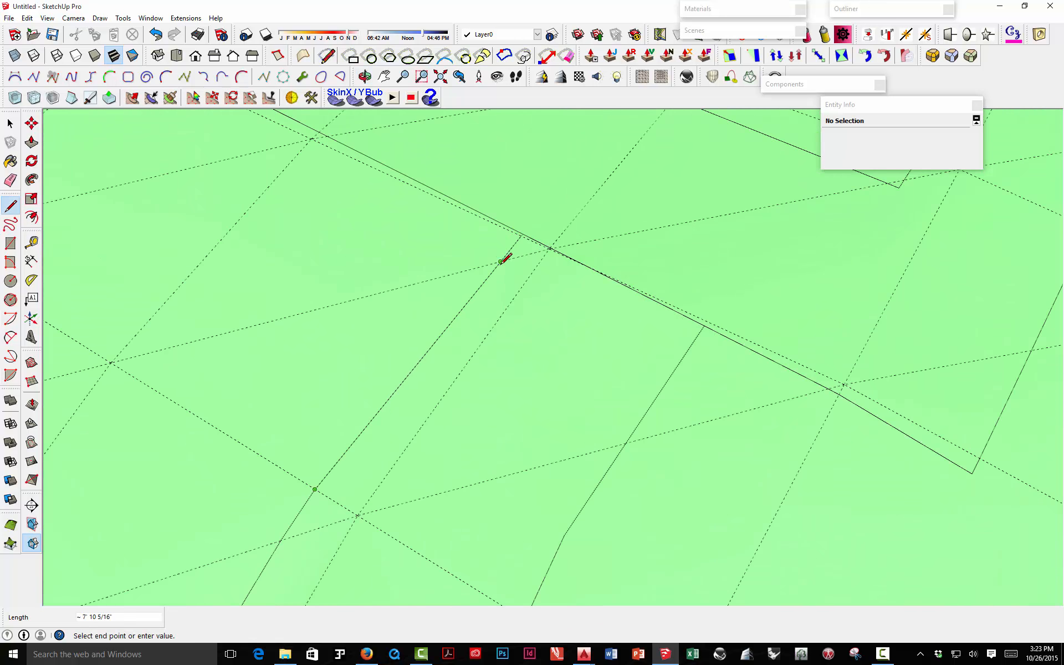
click(501, 262)
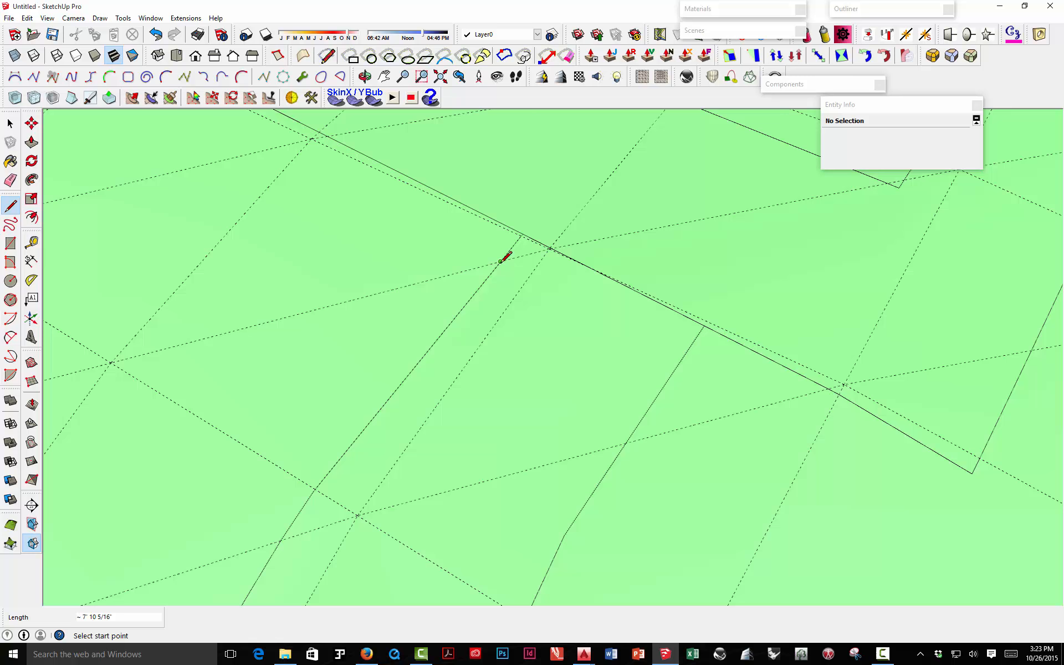
click(47, 17)
click(45, 60)
scroll(422, 214, down, 10)
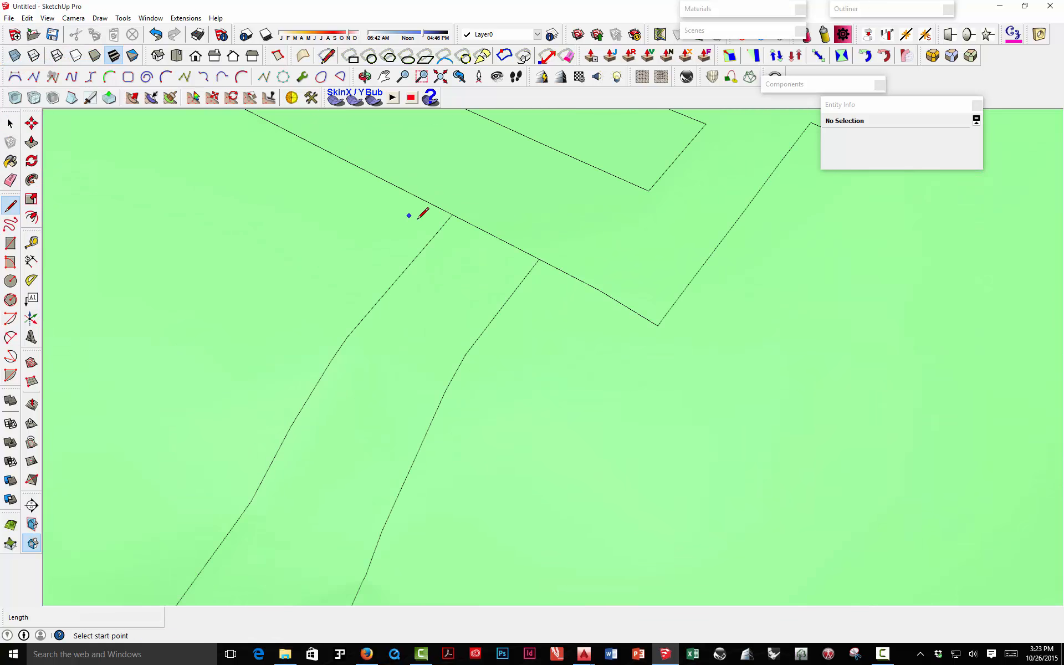
Step: Check that the repaired surfaces separate by picking the planting bed, the building area, the paths and the outer garden area
key(space)
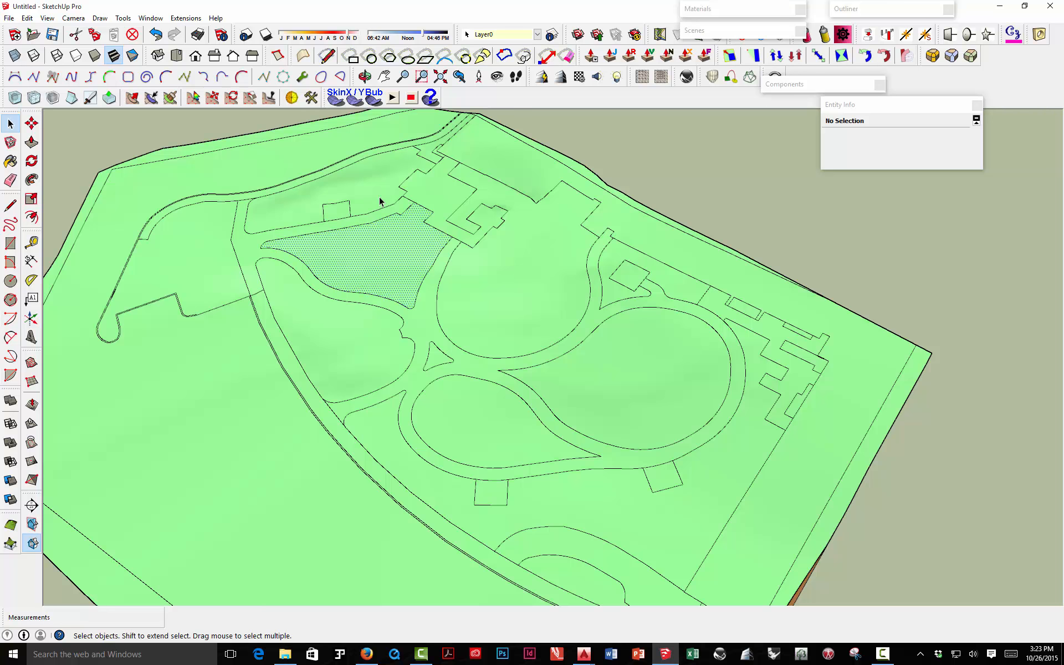
click(517, 250)
click(486, 221)
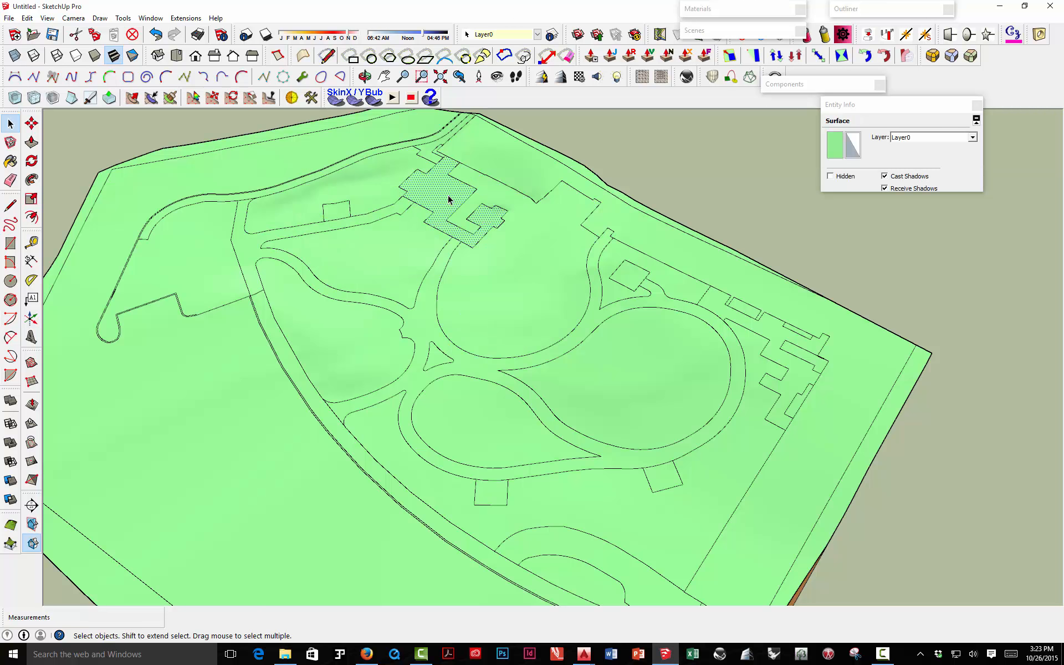
click(353, 357)
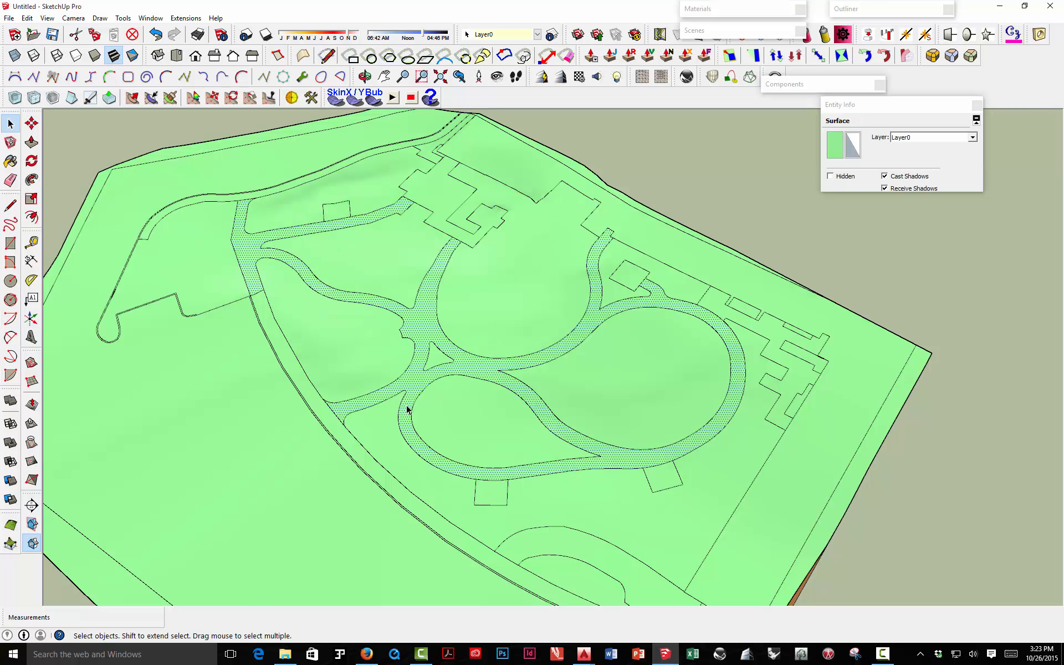
click(387, 435)
Step: Paint the three large teardrop-shaped lawns with the artificial grass material from the Vegetation collection
click(10, 161)
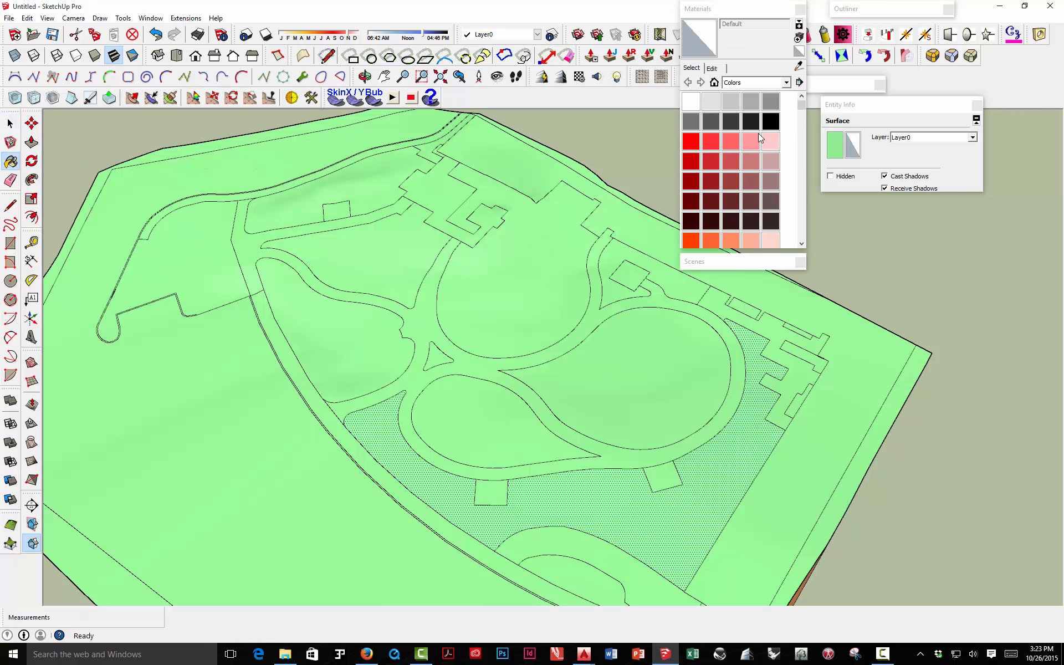
click(786, 82)
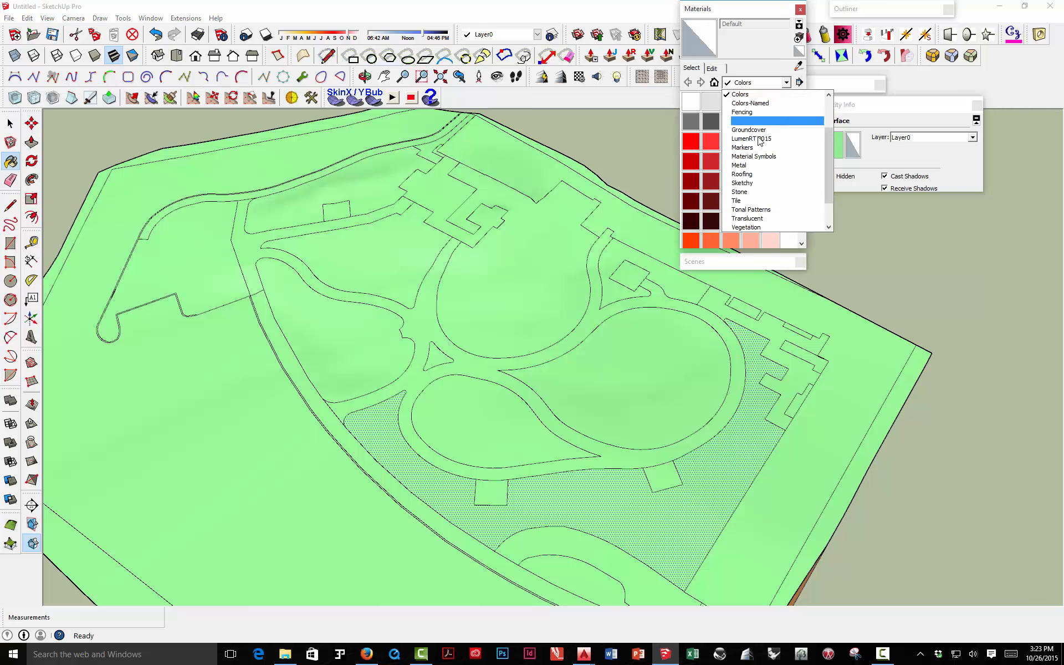
click(742, 228)
click(693, 125)
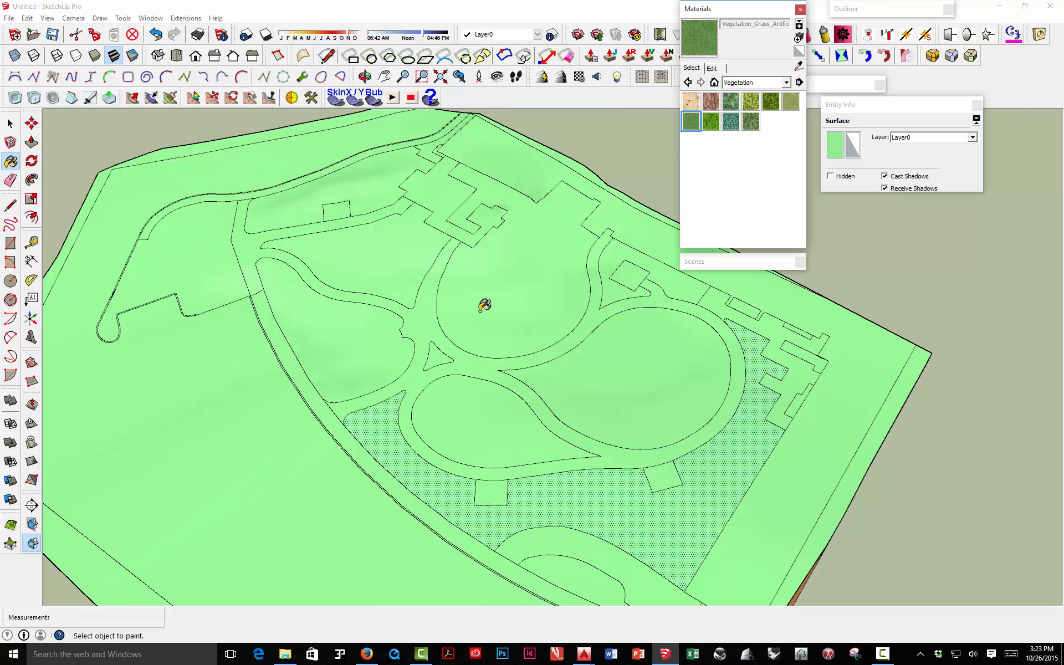
click(481, 324)
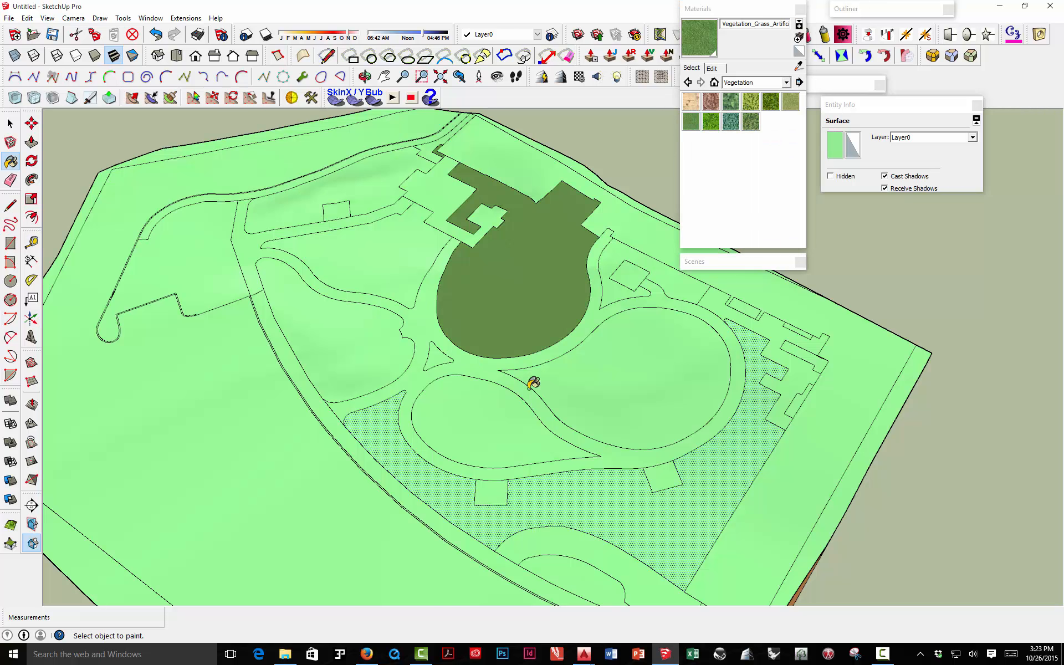
click(499, 398)
click(589, 368)
Step: Paint the large ground surface outside the garden's curved road with light grey Color_001 from the Colors collection
mouse_move(420, 234)
middle_down()
mouse_move(503, 216)
mouse_move(442, 331)
middle_up()
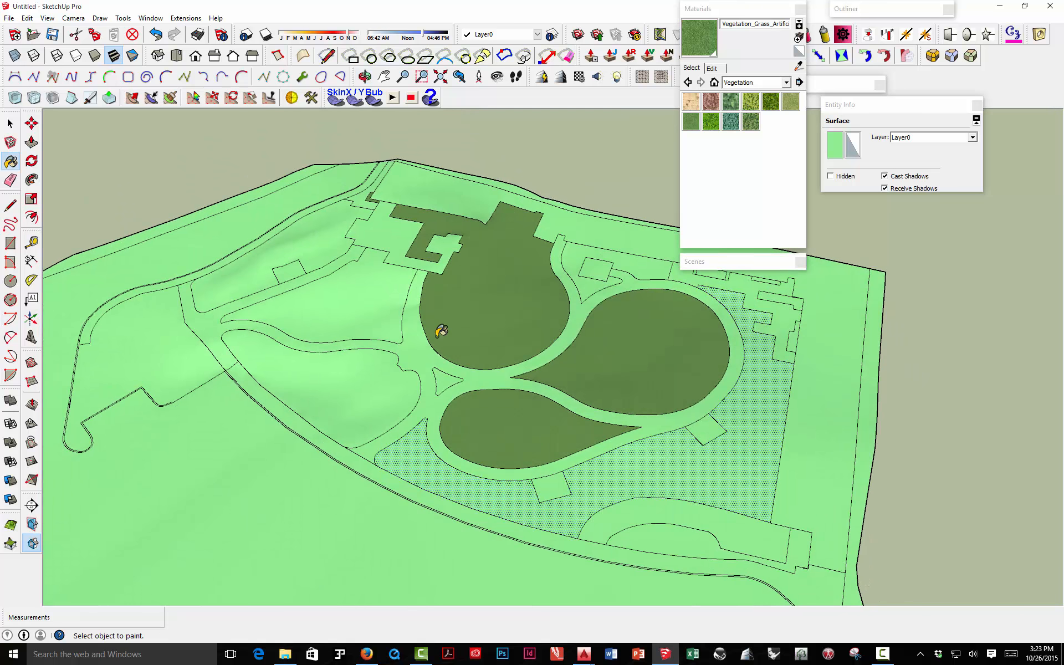
click(789, 82)
scroll(748, 177, up, 3)
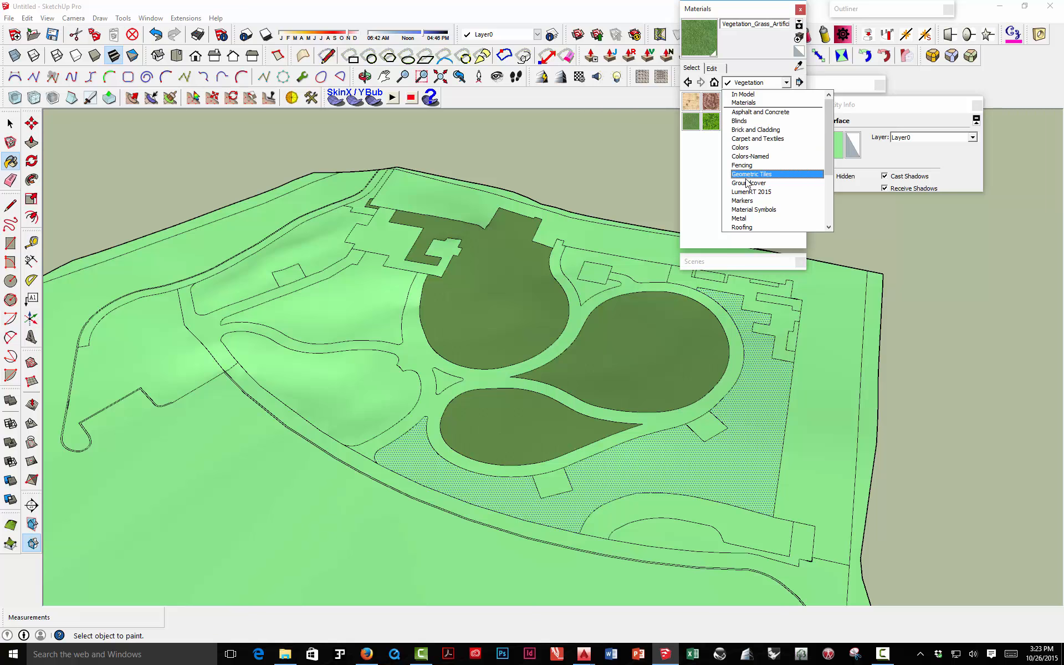
click(740, 148)
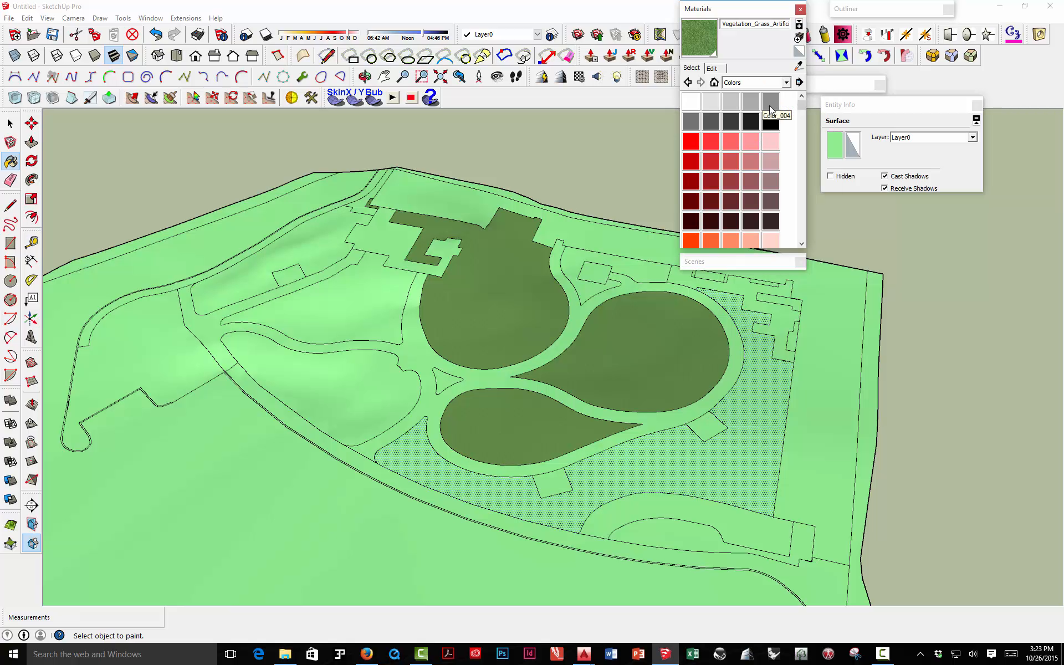
click(711, 101)
click(267, 441)
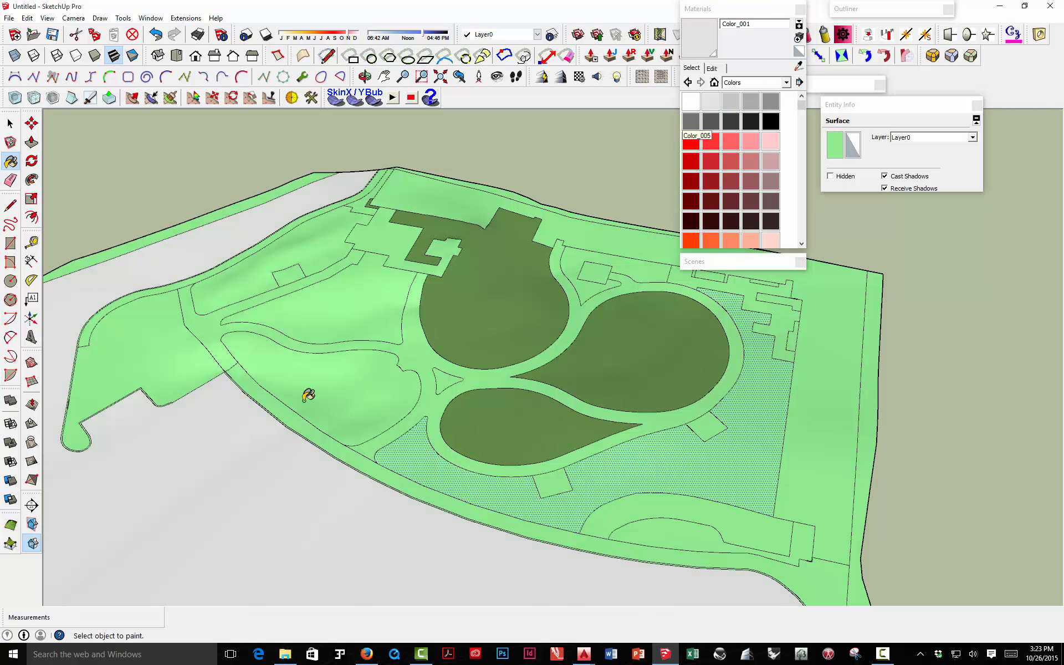
Step: Paint the garden's path network, the curved perimeter road and its narrow continuation beside the outer ground with Color_003
click(751, 102)
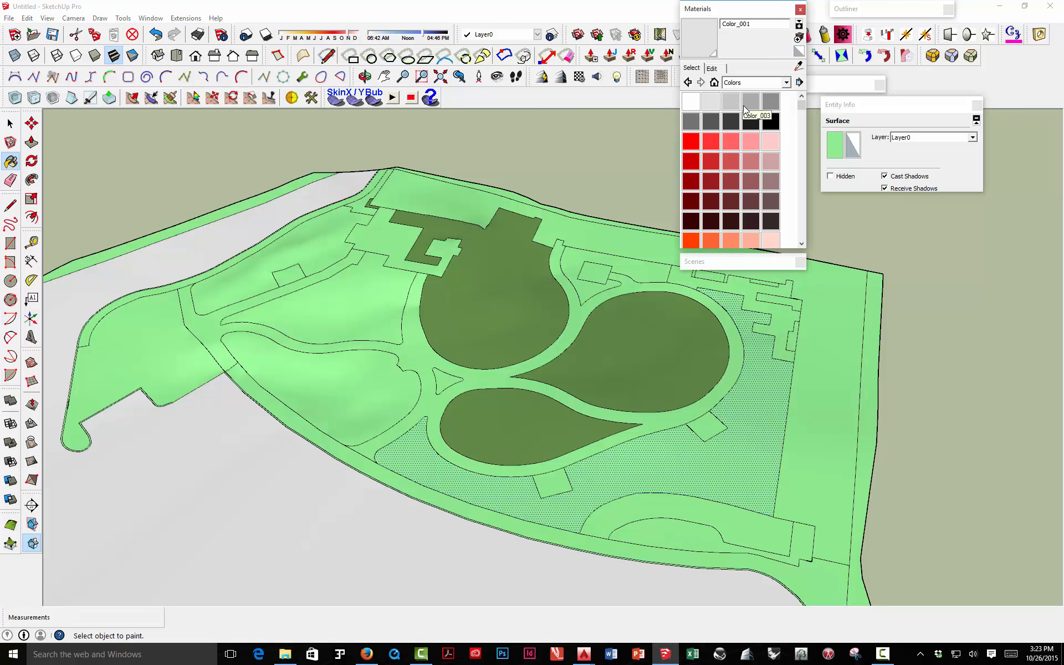
click(216, 331)
click(246, 372)
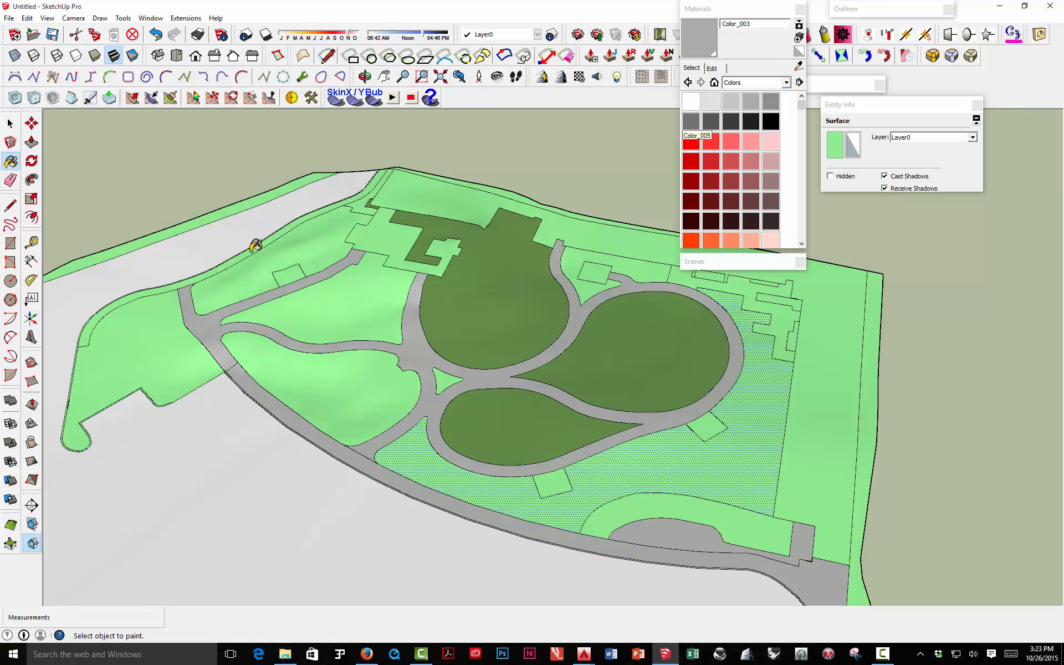
click(294, 243)
scroll(332, 264, down, 1)
mouse_move(357, 310)
middle_down()
mouse_move(456, 297)
mouse_move(473, 327)
middle_up()
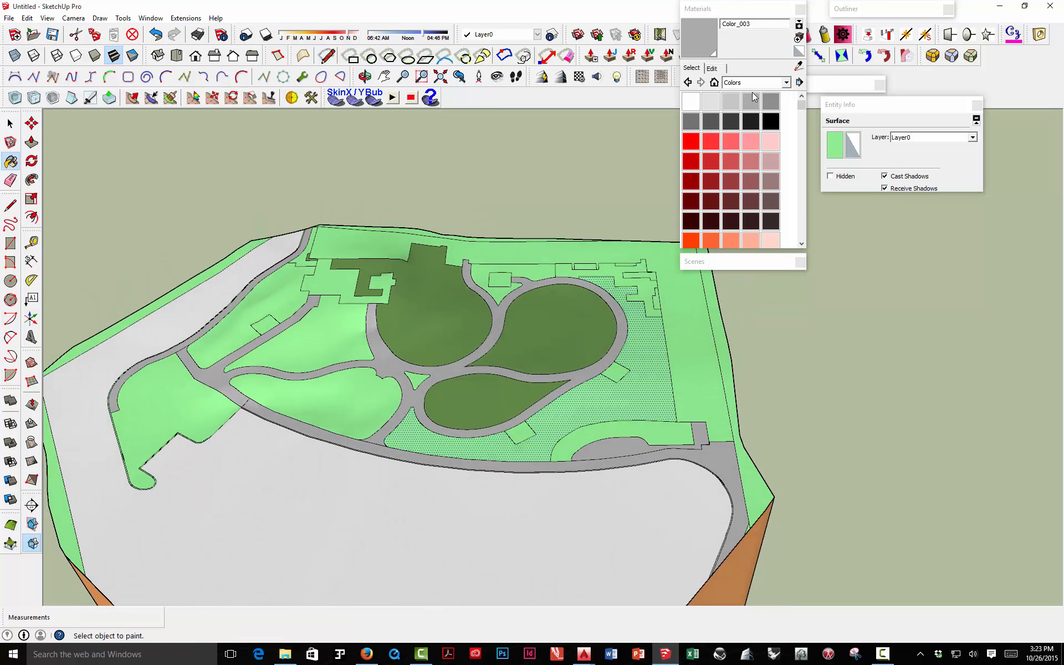
Step: Paint the curved band next to the half-oval island along the perimeter road with the darker grey Color_004
click(770, 101)
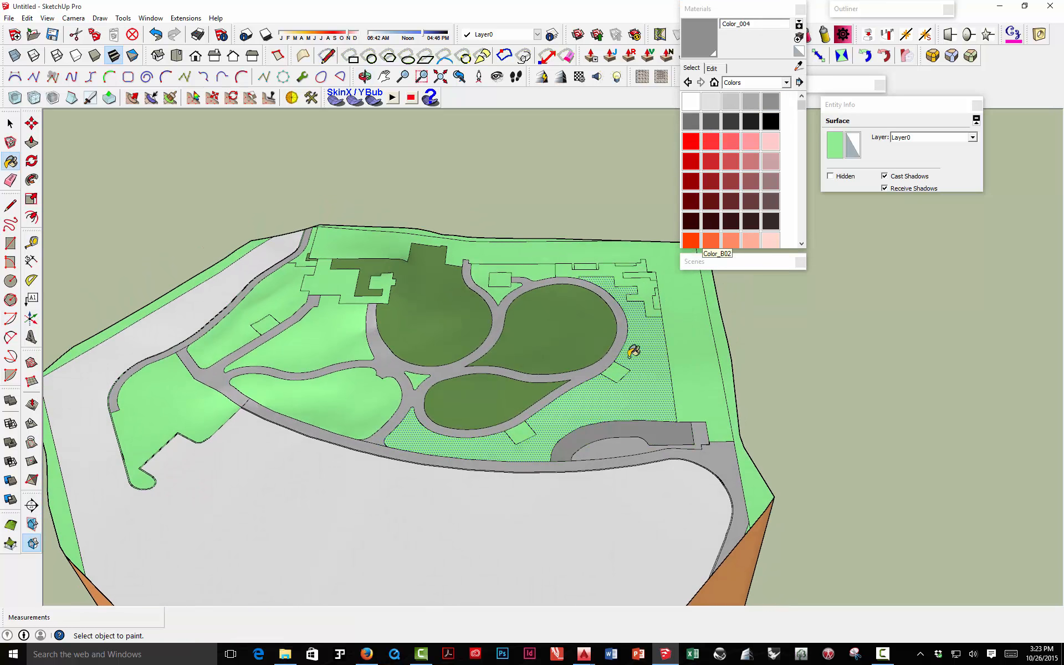
middle_drag(633, 349, 546, 366)
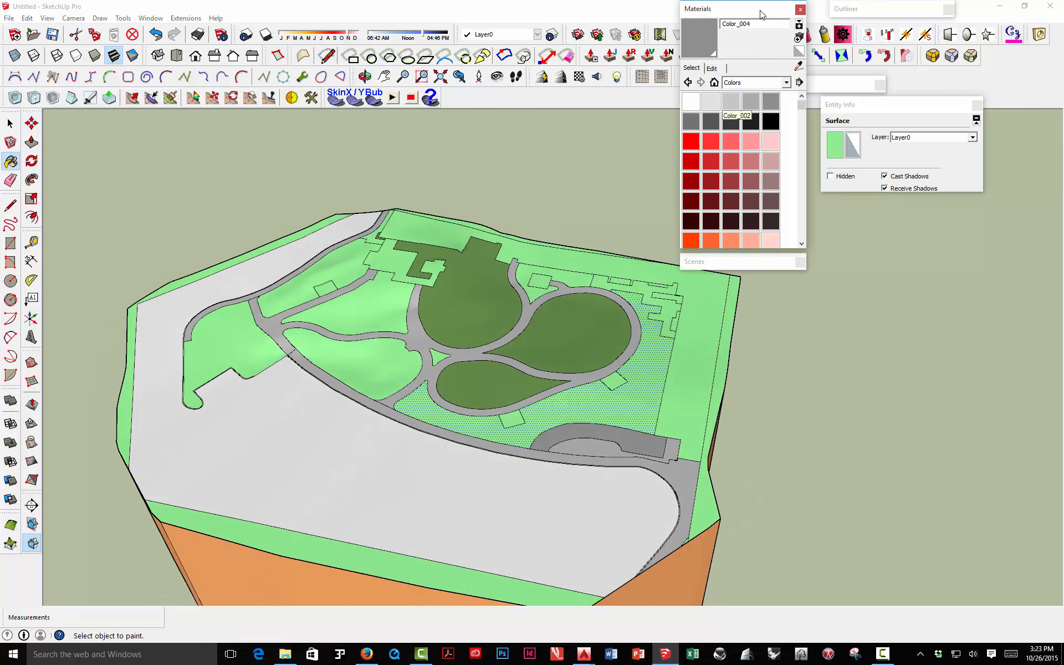
mouse_move(558, 249)
middle_down()
mouse_move(523, 305)
mouse_move(419, 208)
mouse_move(454, 271)
mouse_move(555, 178)
middle_up()
Step: Examine the painted paths and lawns up close and from a distance on the sloping terrain
scroll(409, 248, up, 4)
middle_drag(409, 249, 523, 270)
scroll(535, 258, down, 4)
mouse_move(523, 270)
shift+middle_down()
mouse_move(513, 279)
mouse_move(613, 214)
mouse_move(408, 277)
shift+middle_up()
scroll(410, 310, up, 3)
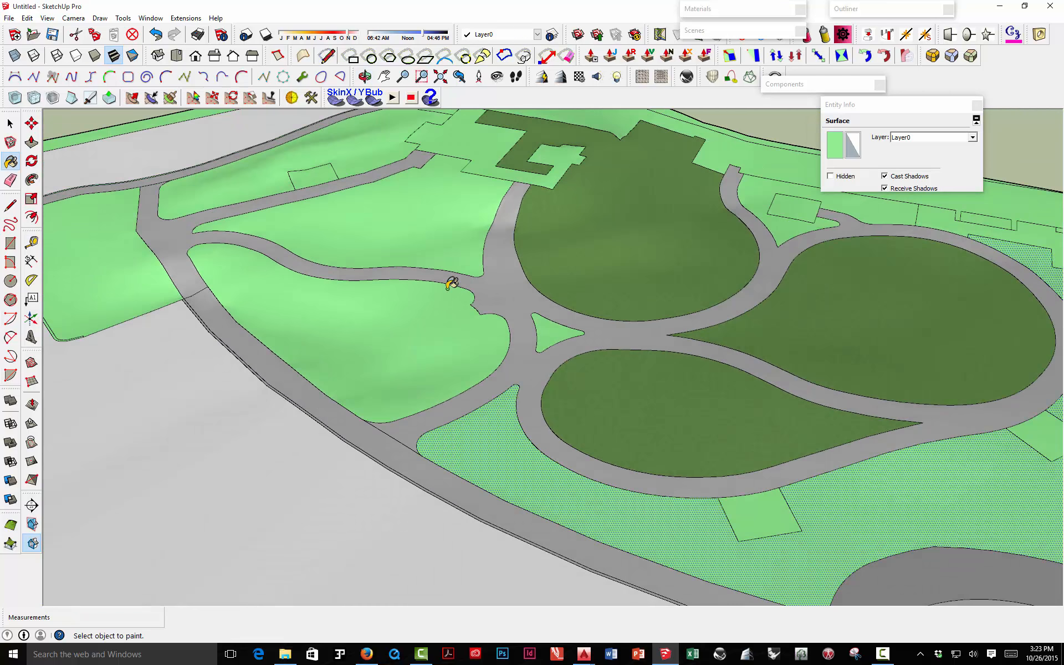
scroll(453, 280, down, 3)
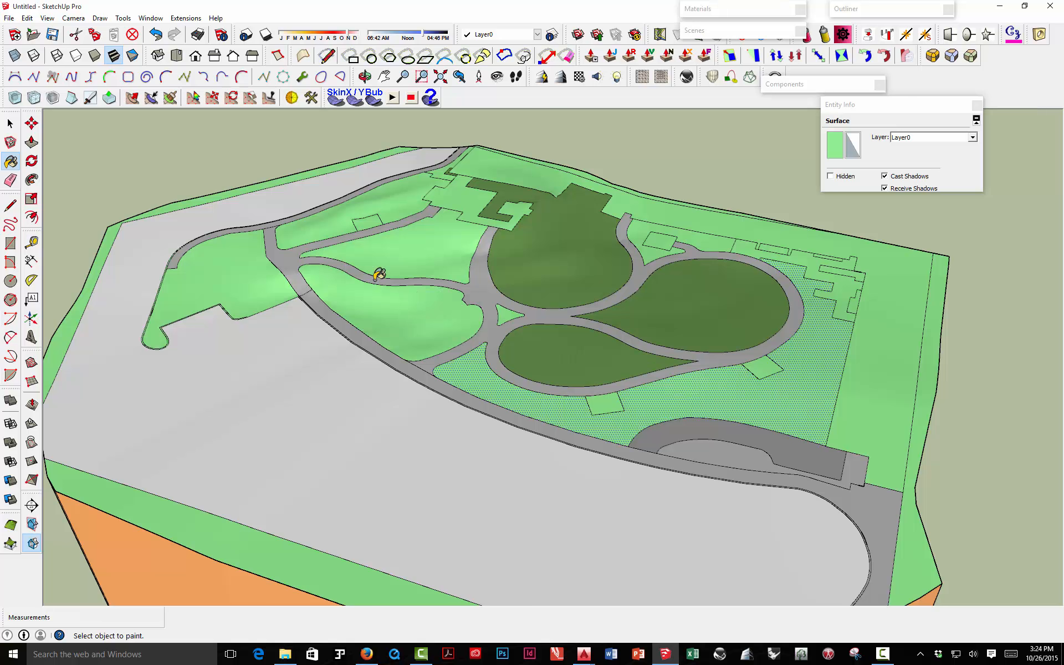
Step: Display the hidden geometry and examine the triangulated terrain mesh under the paths, lawns and planting areas
click(47, 17)
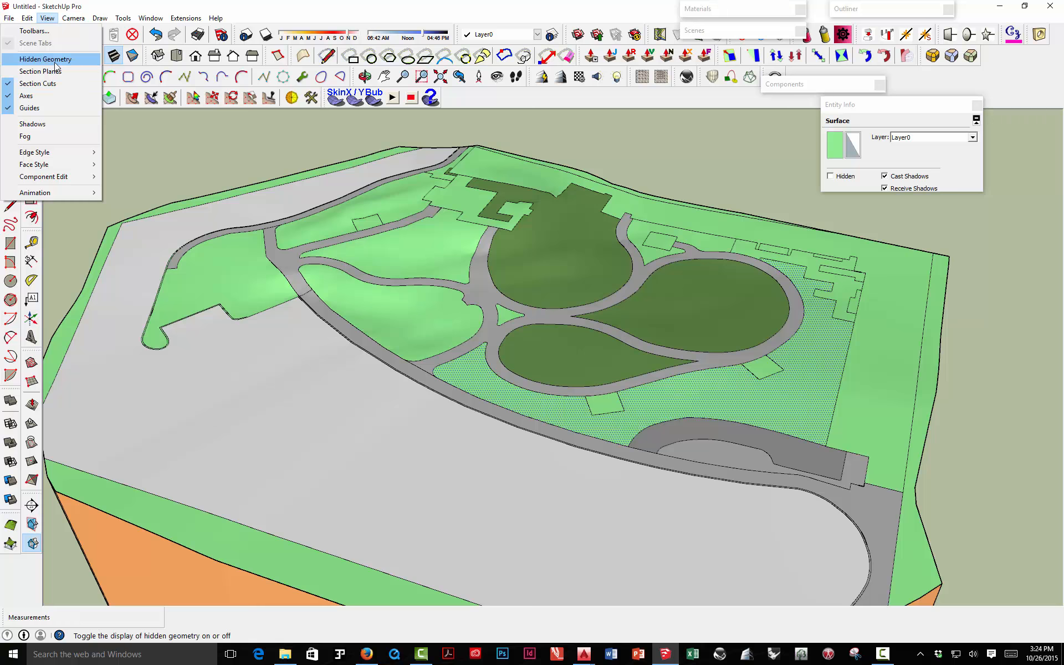
click(55, 61)
scroll(482, 387, up, 5)
mouse_move(482, 387)
middle_down()
mouse_move(305, 224)
mouse_move(261, 237)
mouse_move(327, 247)
middle_up()
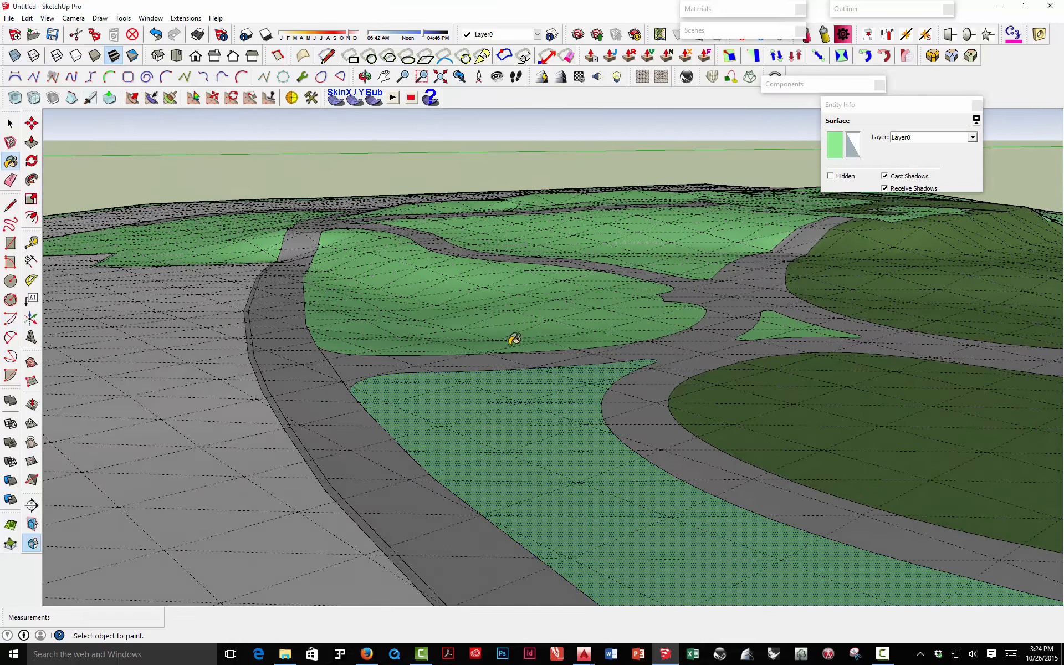
mouse_move(487, 289)
middle_down()
mouse_move(510, 264)
mouse_move(546, 268)
mouse_move(537, 311)
mouse_move(594, 313)
mouse_move(428, 316)
mouse_move(554, 332)
mouse_move(517, 291)
mouse_move(474, 314)
mouse_move(319, 297)
mouse_move(600, 394)
mouse_move(496, 327)
mouse_move(524, 325)
middle_up()
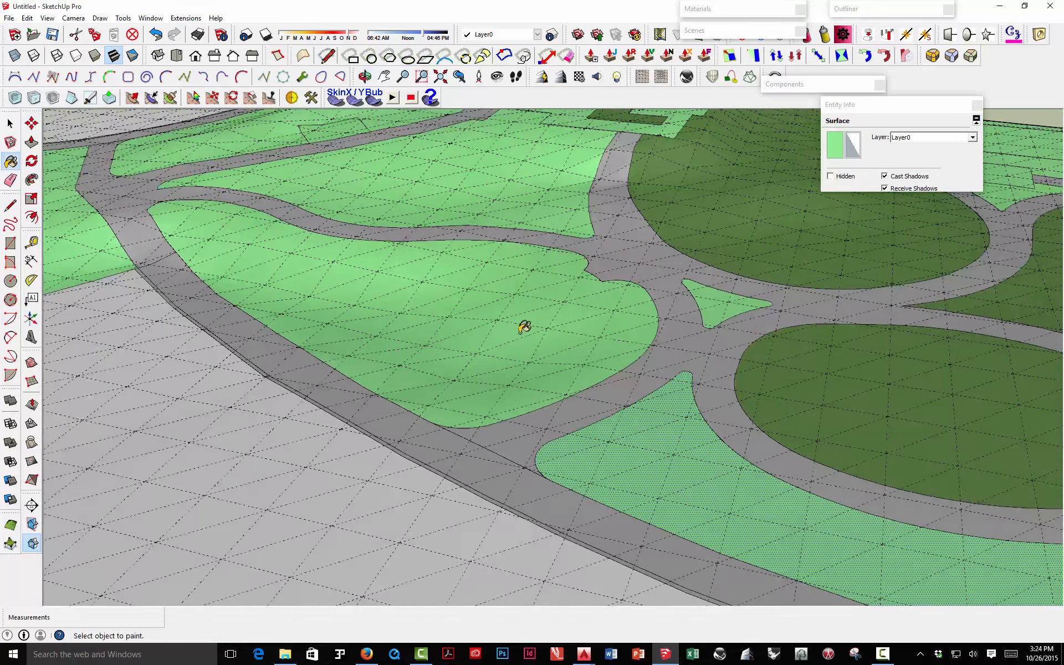
scroll(529, 330, down, 6)
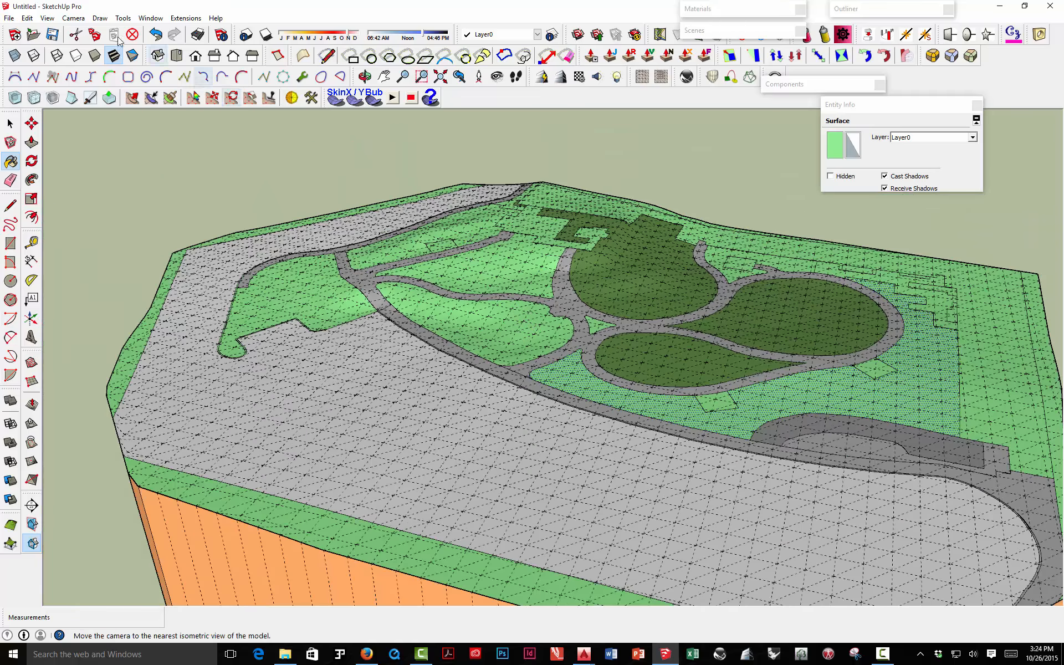
Step: Turn off the hidden geometry display and compare the draped terrain with the flat site plan above it
click(47, 18)
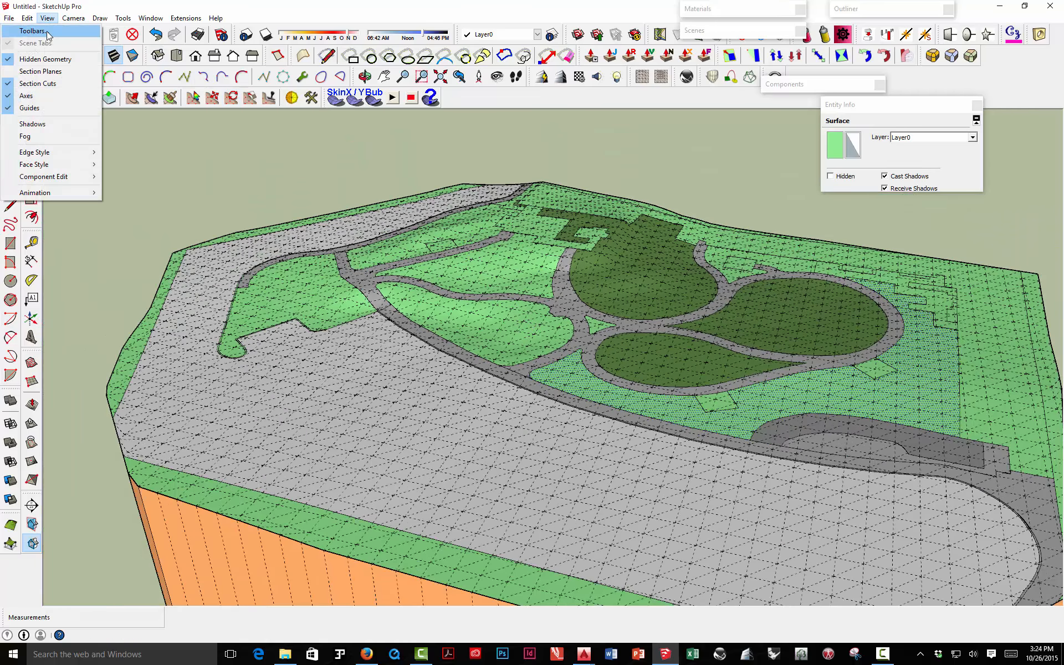
click(48, 59)
middle_drag(497, 321, 411, 304)
scroll(441, 295, down, 5)
scroll(440, 295, down, 3)
scroll(437, 289, up, 4)
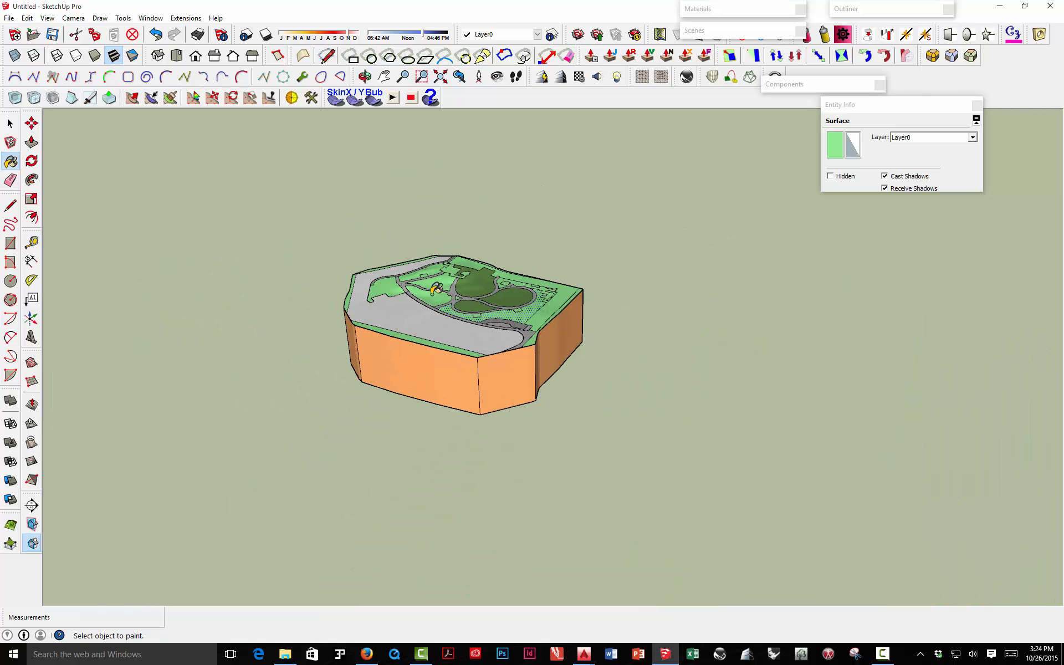
scroll(448, 226, down, 6)
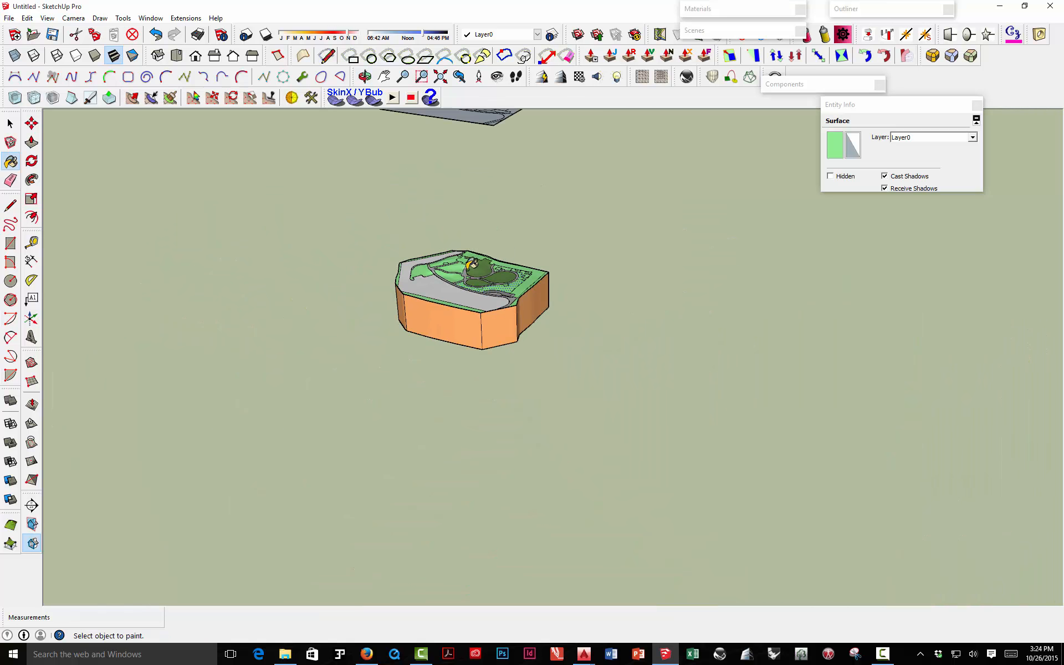
scroll(466, 152, up, 2)
scroll(467, 154, up, 3)
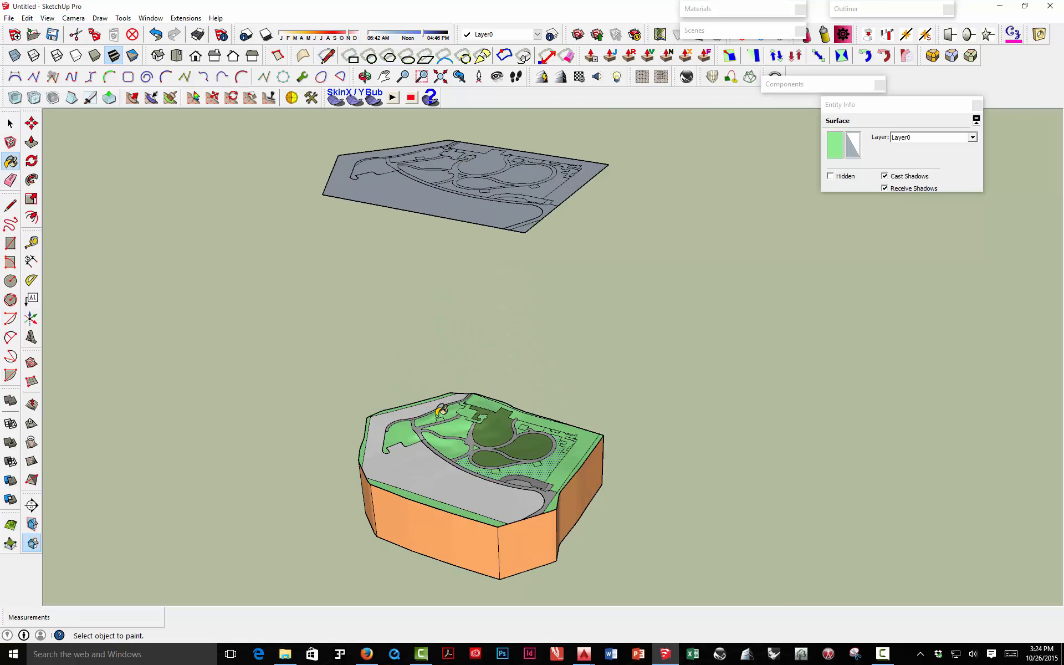
Step: Clear the planting bed selection and review the whole painted terrain block from several angles
click(10, 122)
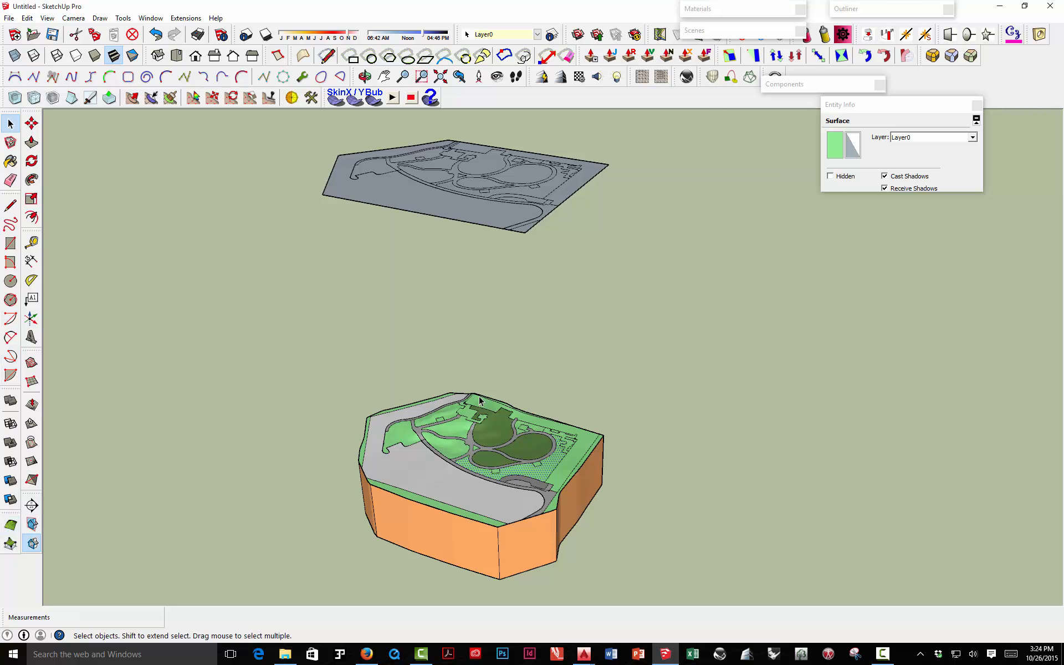
click(617, 412)
scroll(501, 470, up, 3)
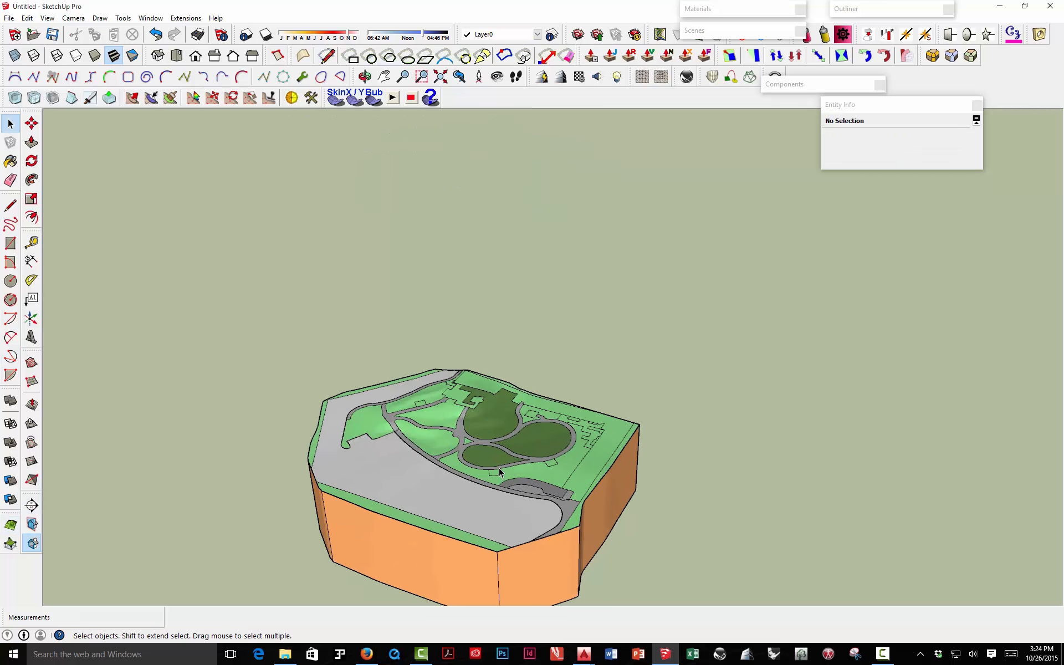
middle_drag(500, 471, 470, 292)
scroll(468, 285, up, 1)
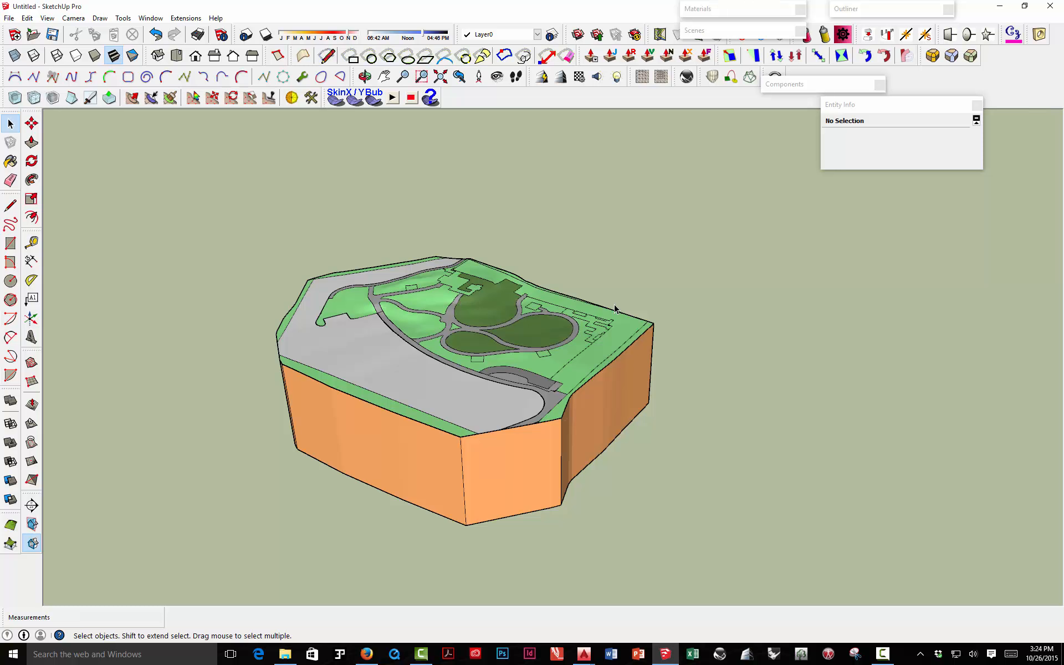
middle_drag(398, 304, 409, 352)
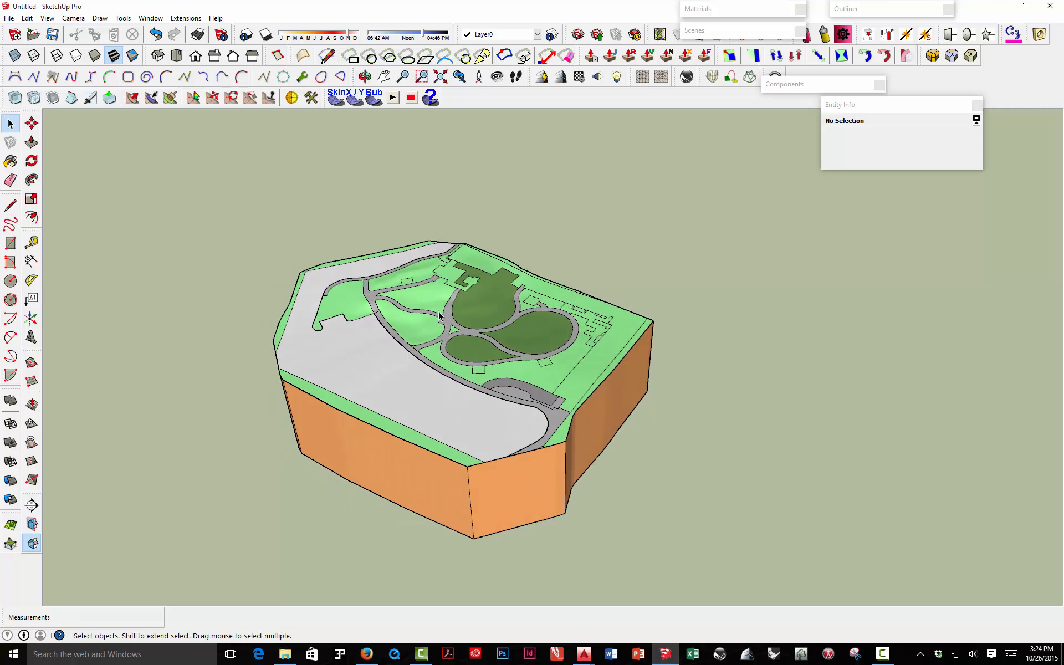